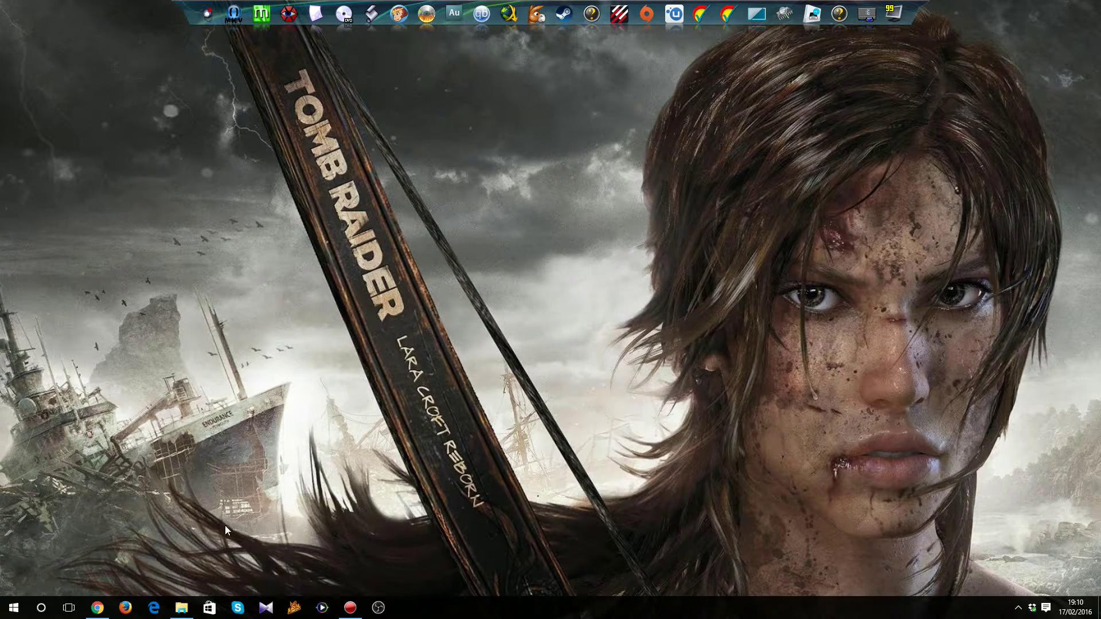
# Step: Launch the ePSXe application from the open epsxe folder and reposition its window over the file list
pyautogui.moveTo(180, 611)
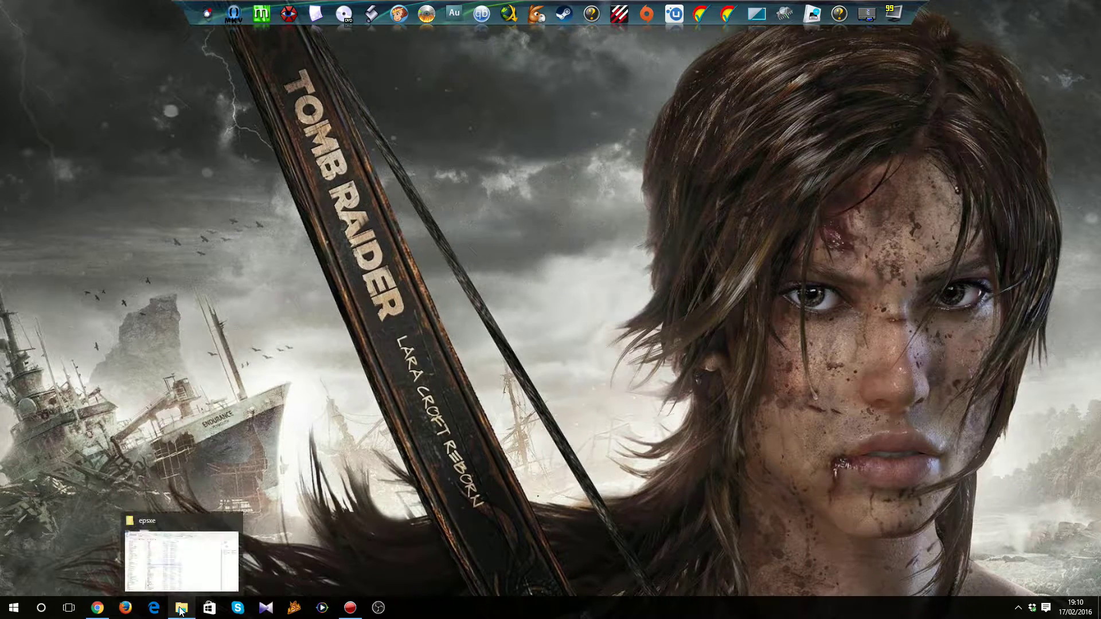
pyautogui.click(180, 610)
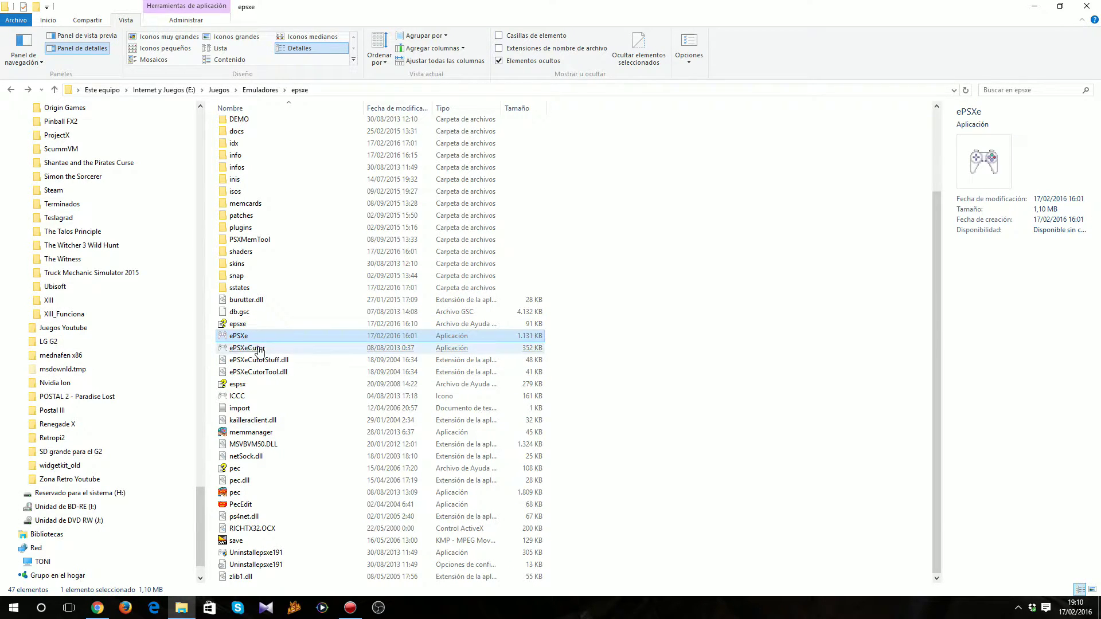
pyautogui.doubleClick(237, 338)
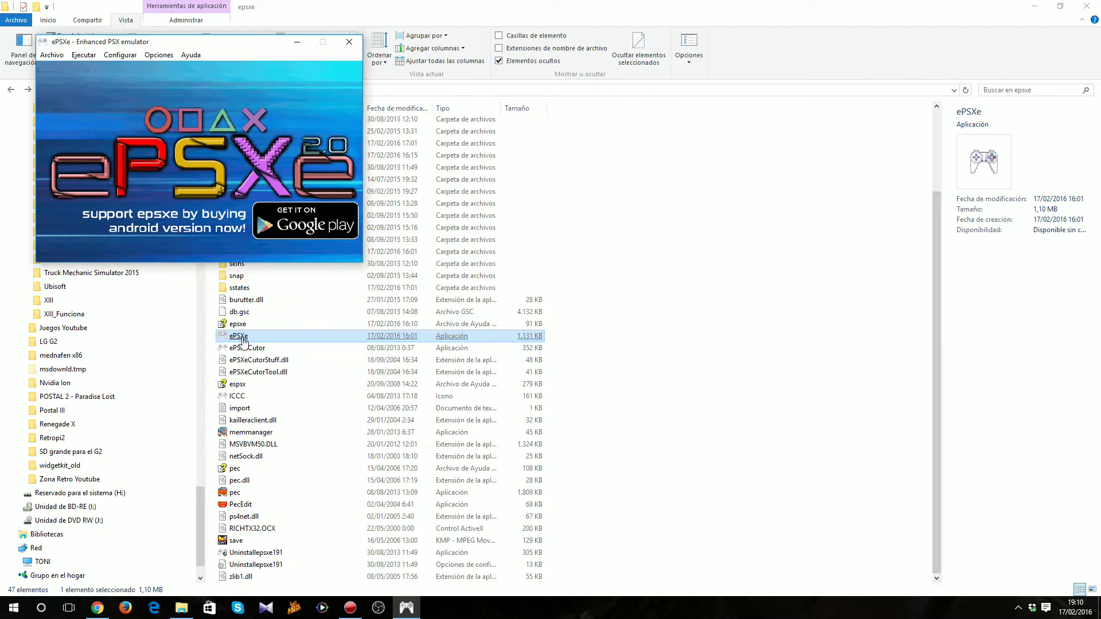
pyautogui.moveTo(235, 51); pyautogui.dragTo(515, 184)
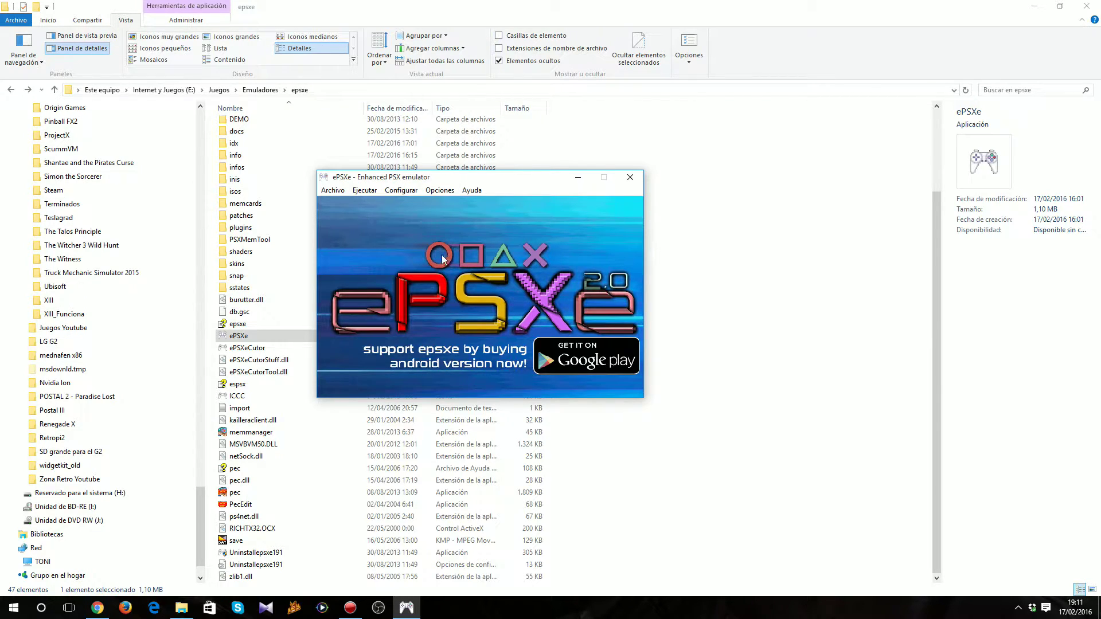
# Step: Start the guided configurator in ePSXe and advance from the welcome page to the BIOS setup page
pyautogui.click(402, 190)
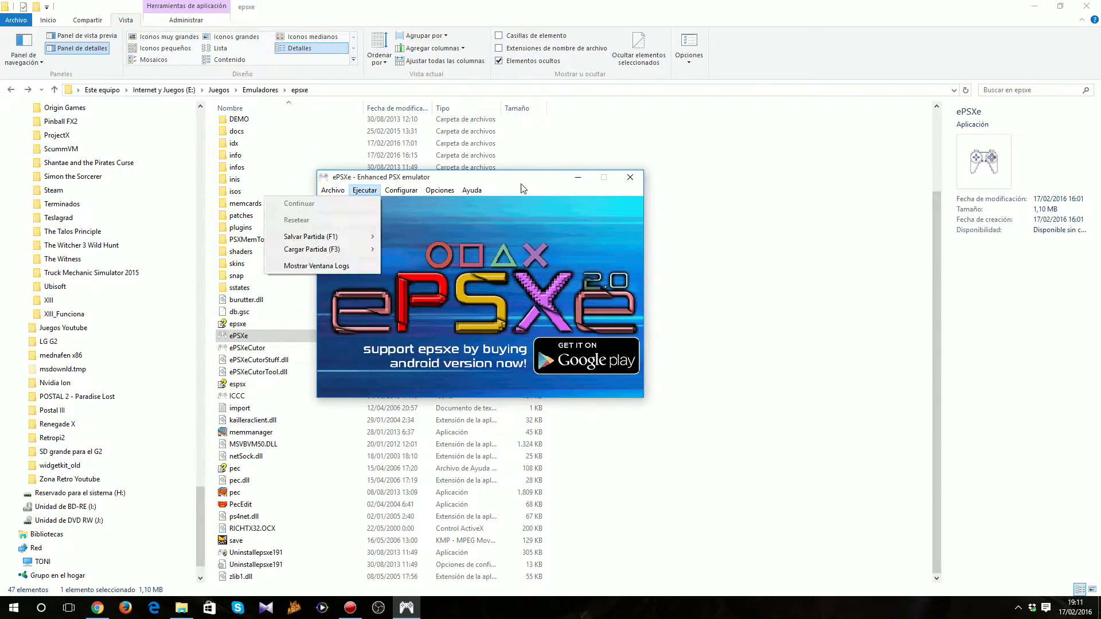
pyautogui.moveTo(432, 196)
pyautogui.moveTo(471, 194)
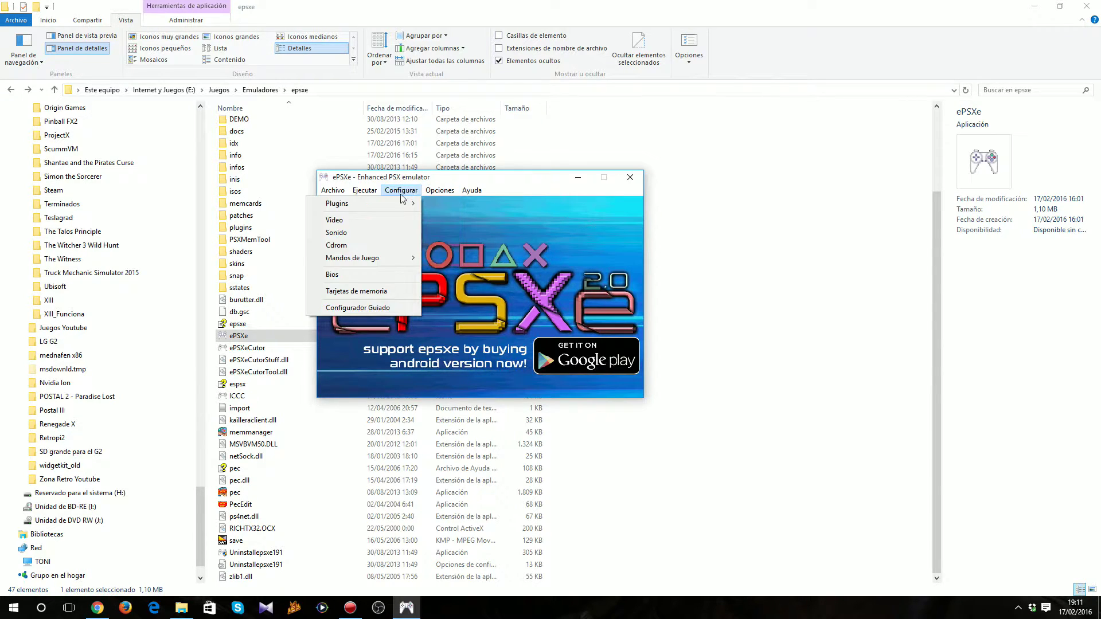
pyautogui.click(360, 309)
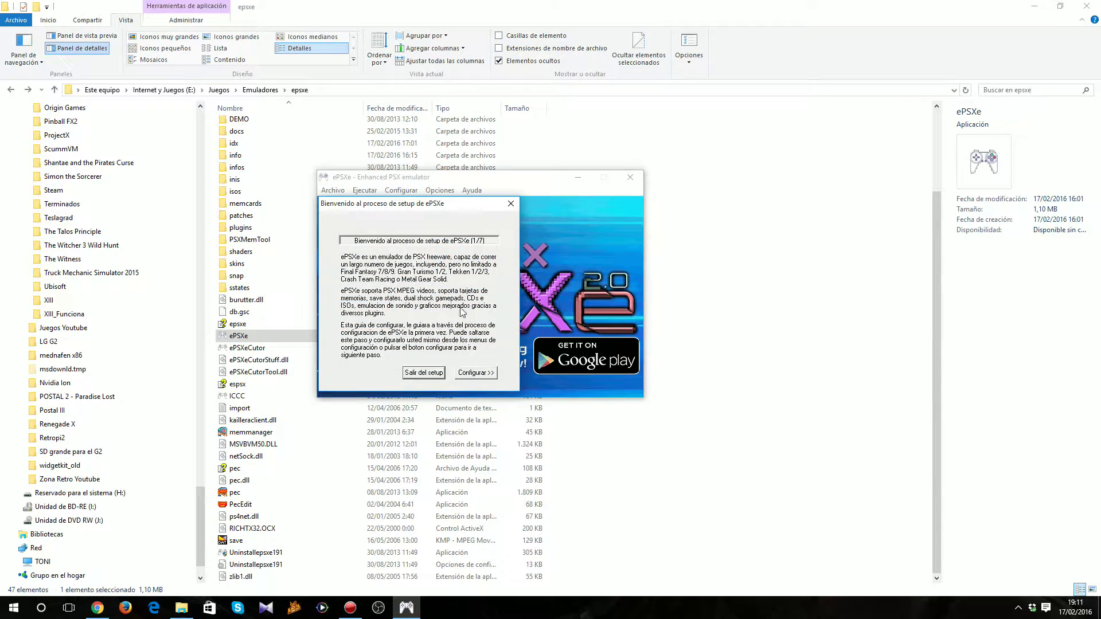
pyautogui.moveTo(398, 207); pyautogui.dragTo(432, 207)
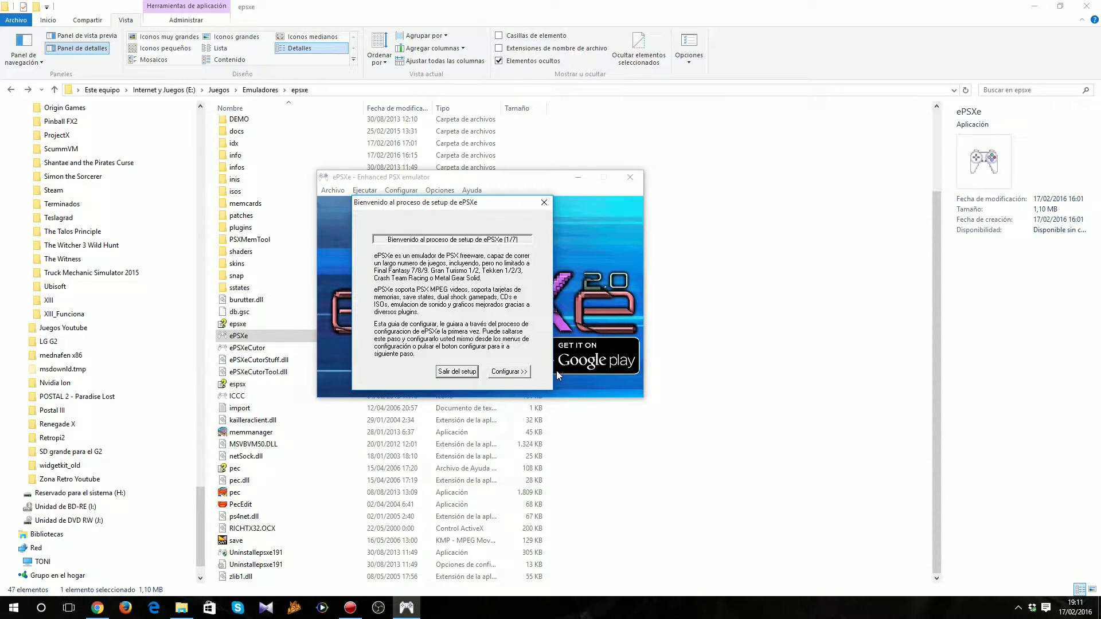
pyautogui.click(510, 372)
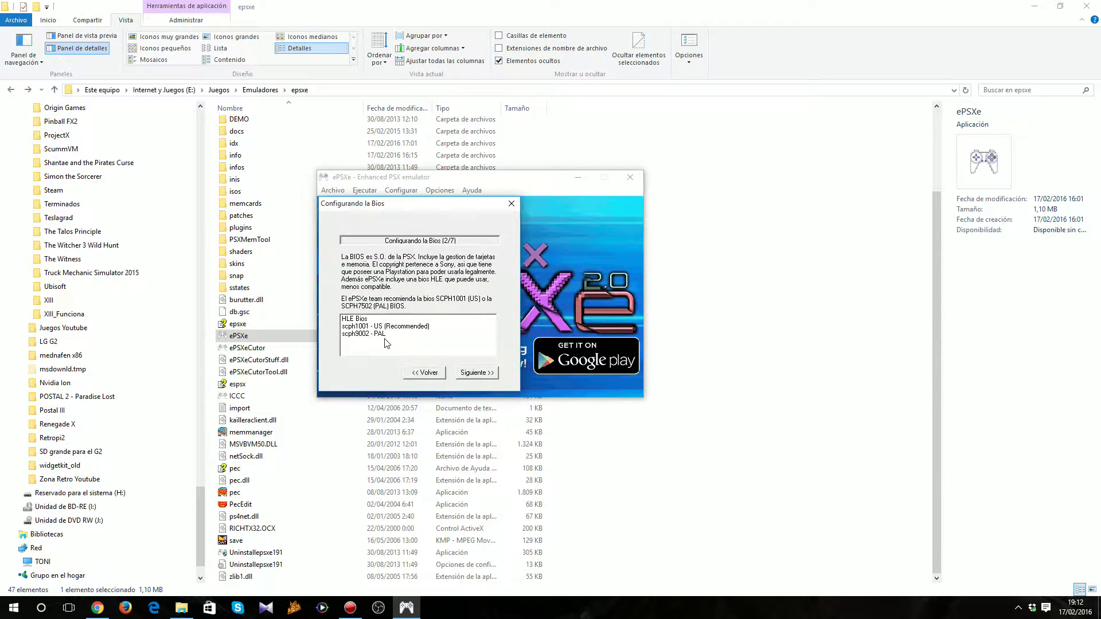
# Step: Alternate the BIOS selection between scph1001 - US (Recommended) and scph9002 - PAL to compare the two regions
pyautogui.moveTo(425, 212); pyautogui.dragTo(463, 217)
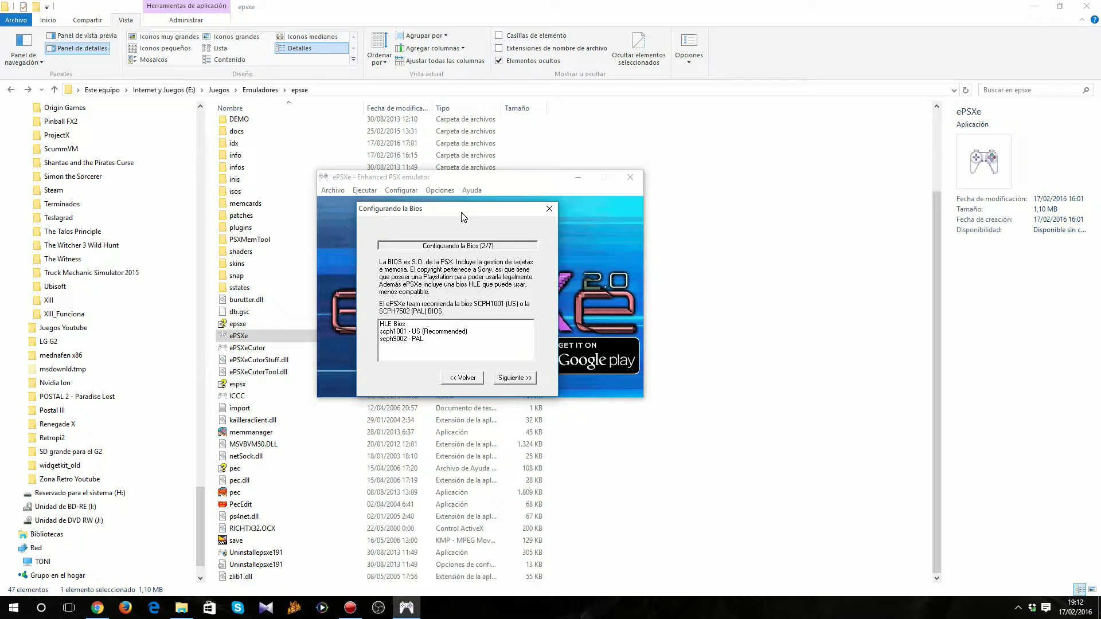
pyautogui.click(415, 332)
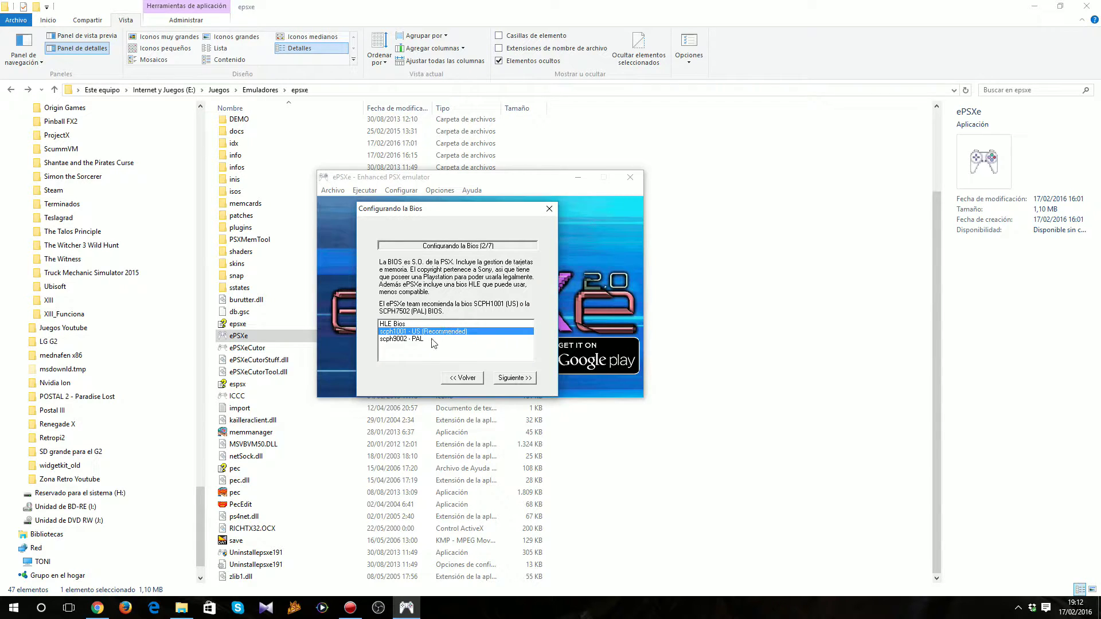
pyautogui.click(411, 340)
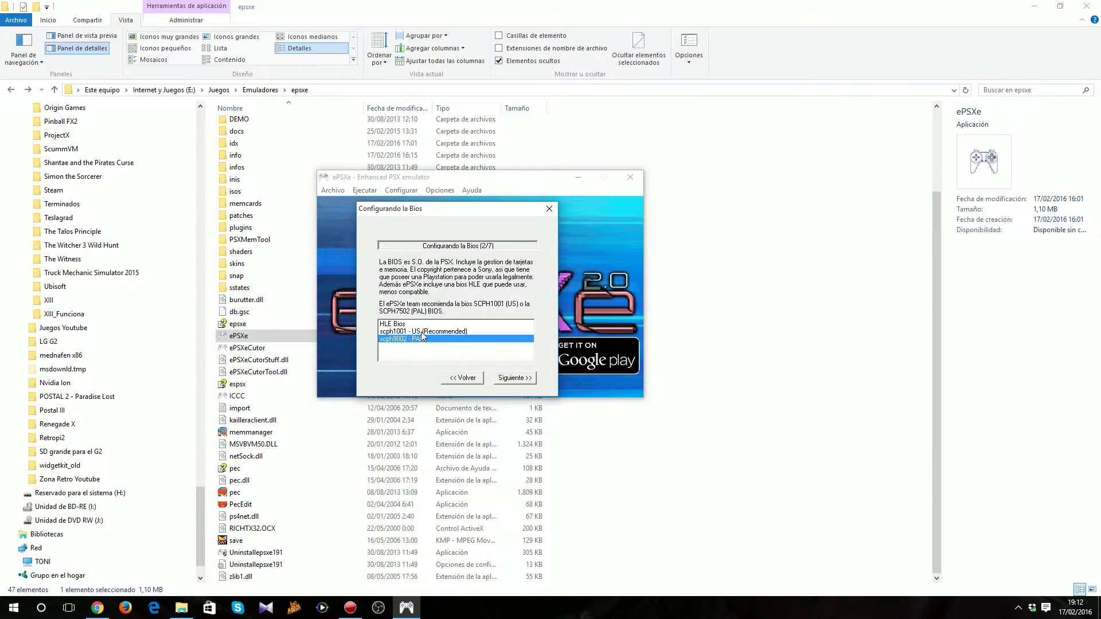
pyautogui.click(421, 333)
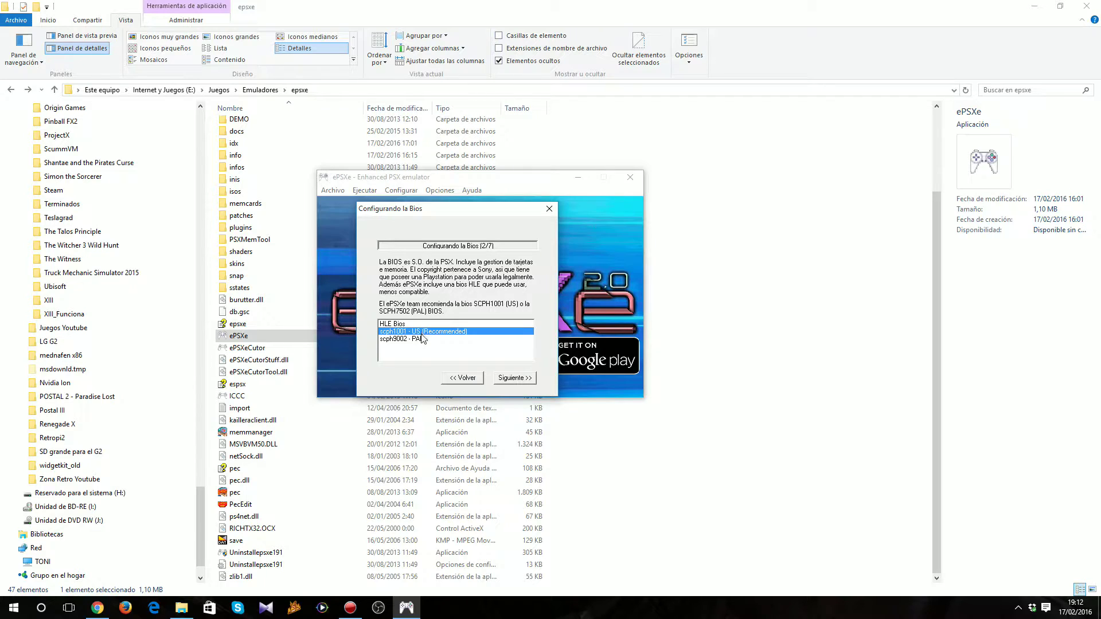
pyautogui.click(418, 340)
pyautogui.press('Up')
pyautogui.click(416, 341)
pyautogui.click(418, 332)
pyautogui.click(417, 340)
pyautogui.click(419, 332)
pyautogui.click(406, 340)
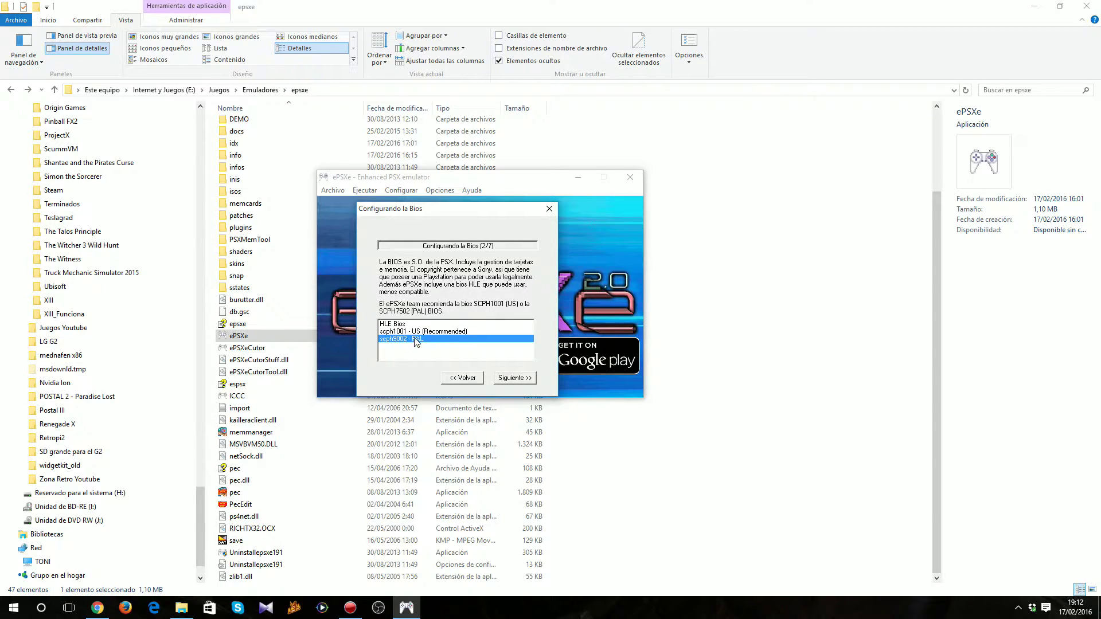
pyautogui.click(420, 332)
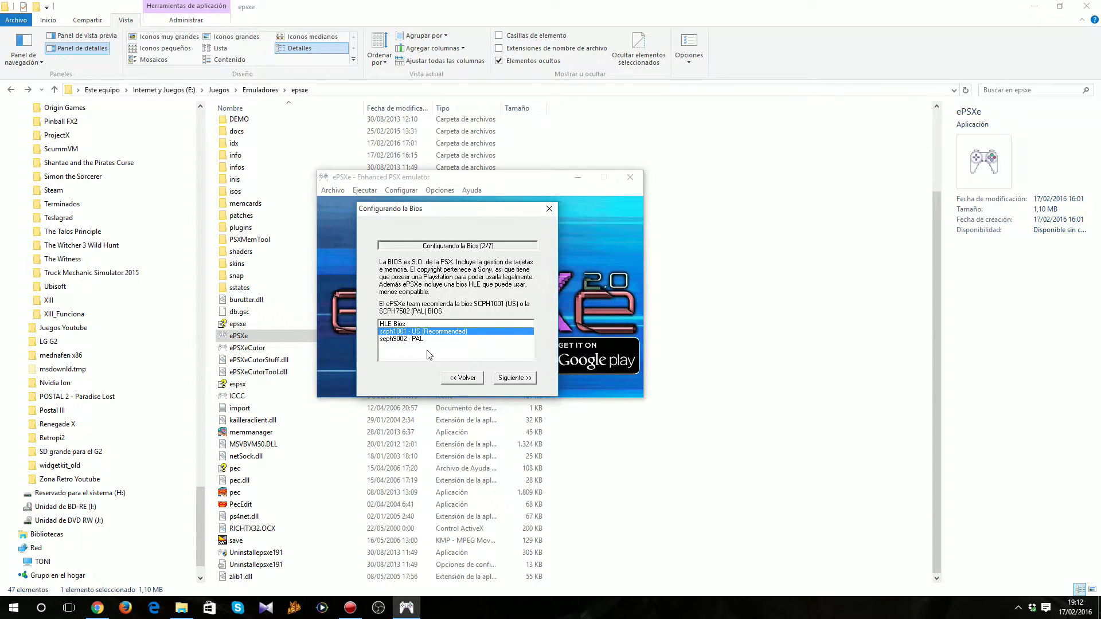
pyautogui.click(399, 339)
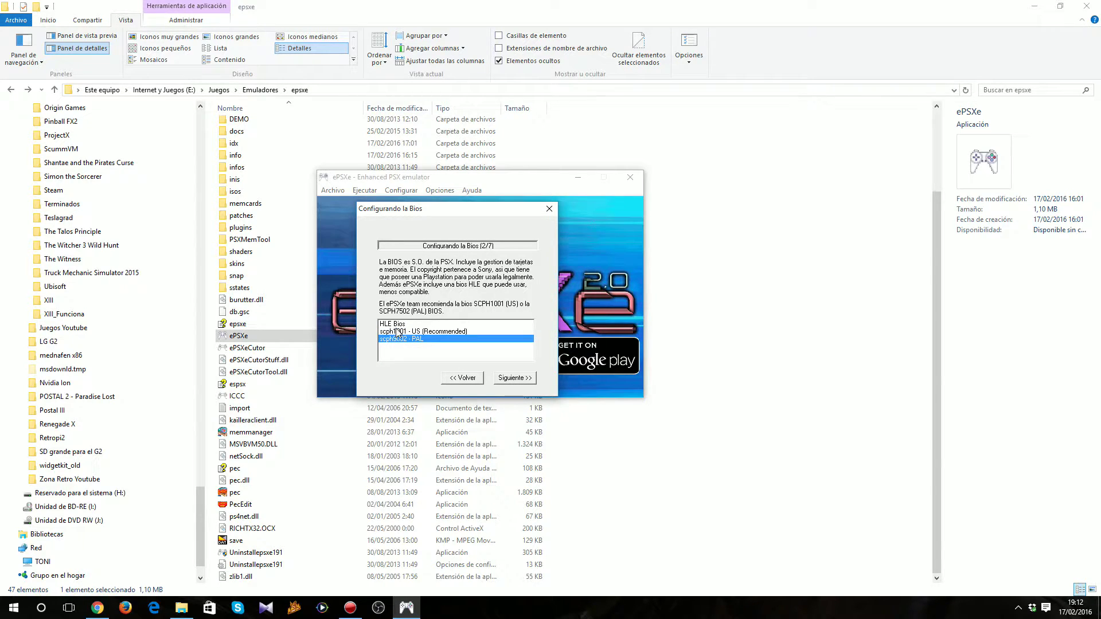
# Step: Try HLE Bios as the alternative to the scph1001 - US and scph9002 - PAL BIOS entries
pyautogui.click(396, 324)
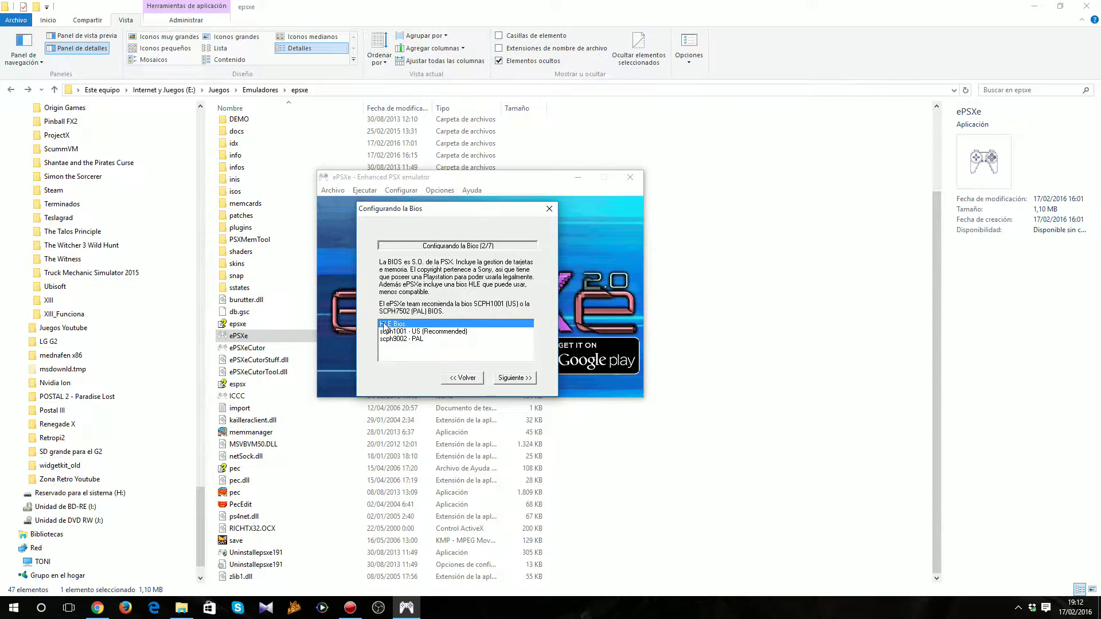
pyautogui.click(403, 333)
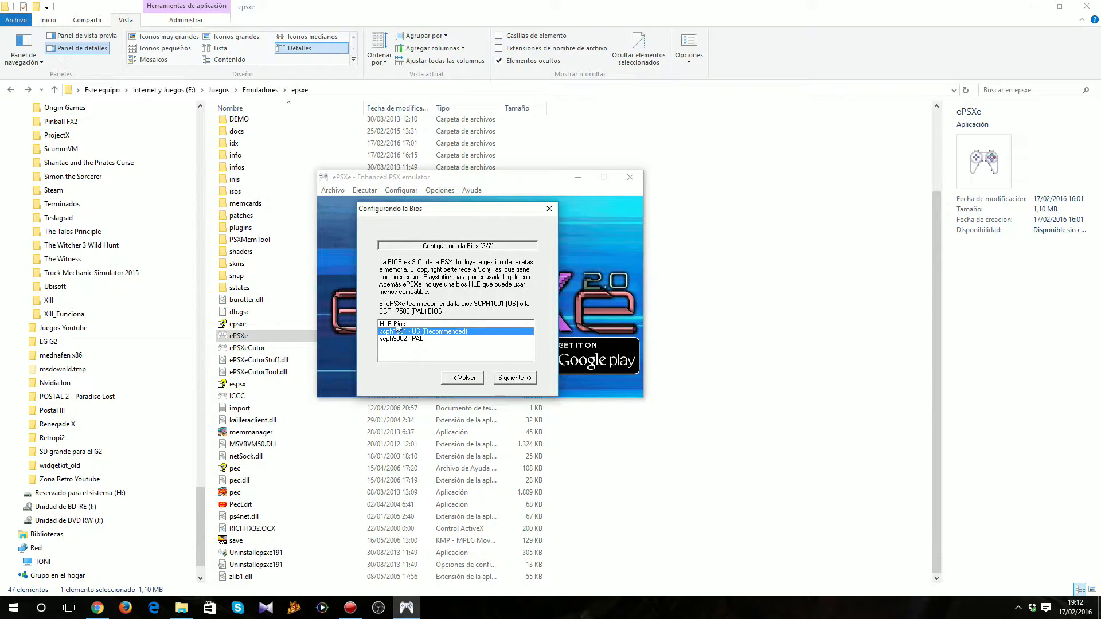
pyautogui.click(397, 324)
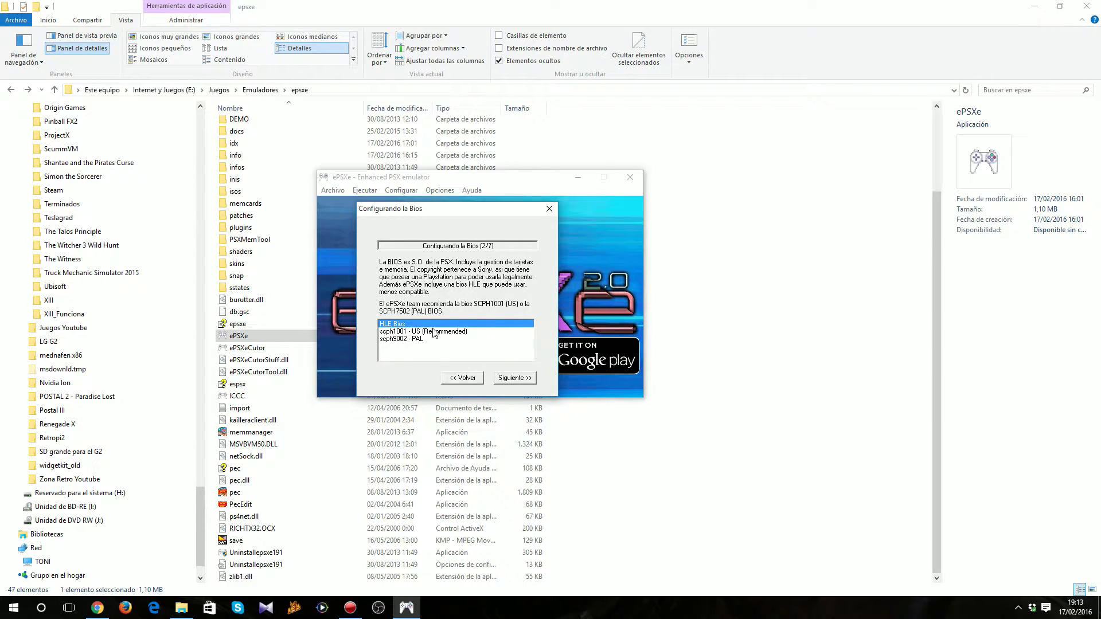
pyautogui.click(414, 339)
pyautogui.click(396, 325)
# Step: Choose the scph1001 - US (Recommended) BIOS and continue to the video setup page
pyautogui.click(420, 332)
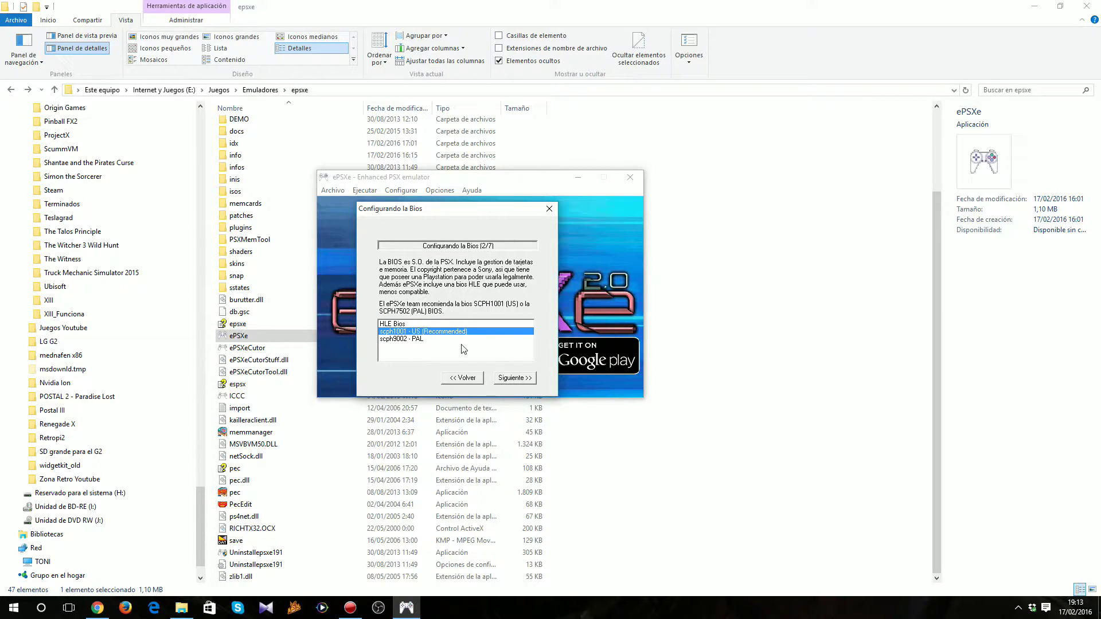
pyautogui.click(518, 378)
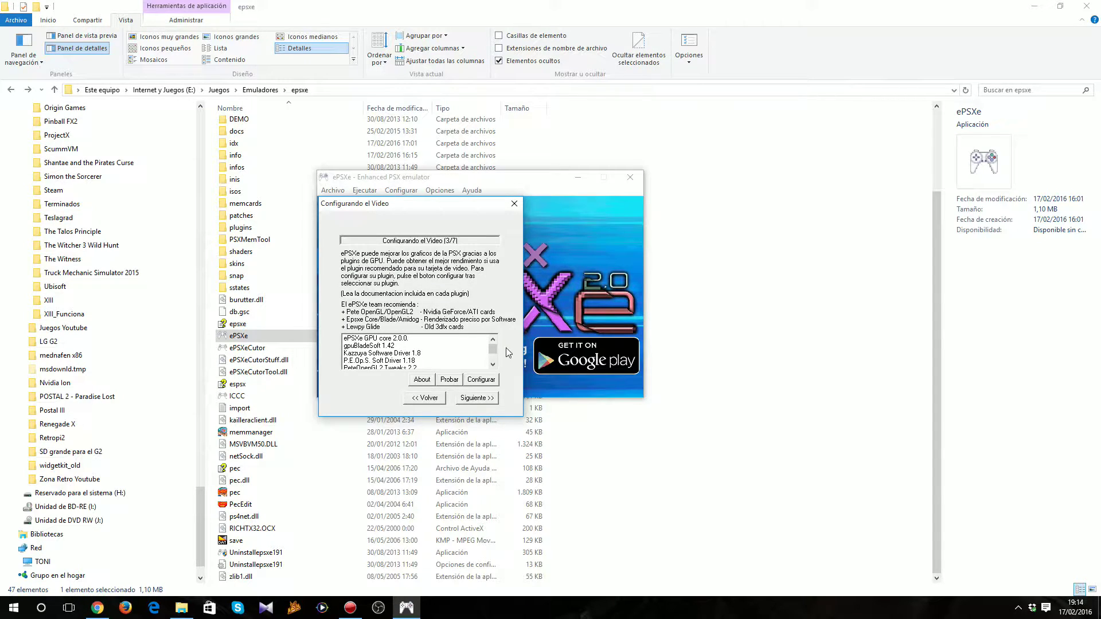
# Step: Try the video plugins ePSXe GPU core 2.0.0, gpuBladeSoft 1.42 and PeteOpenGL2 Tweaks 2.2 in turn
pyautogui.click(377, 339)
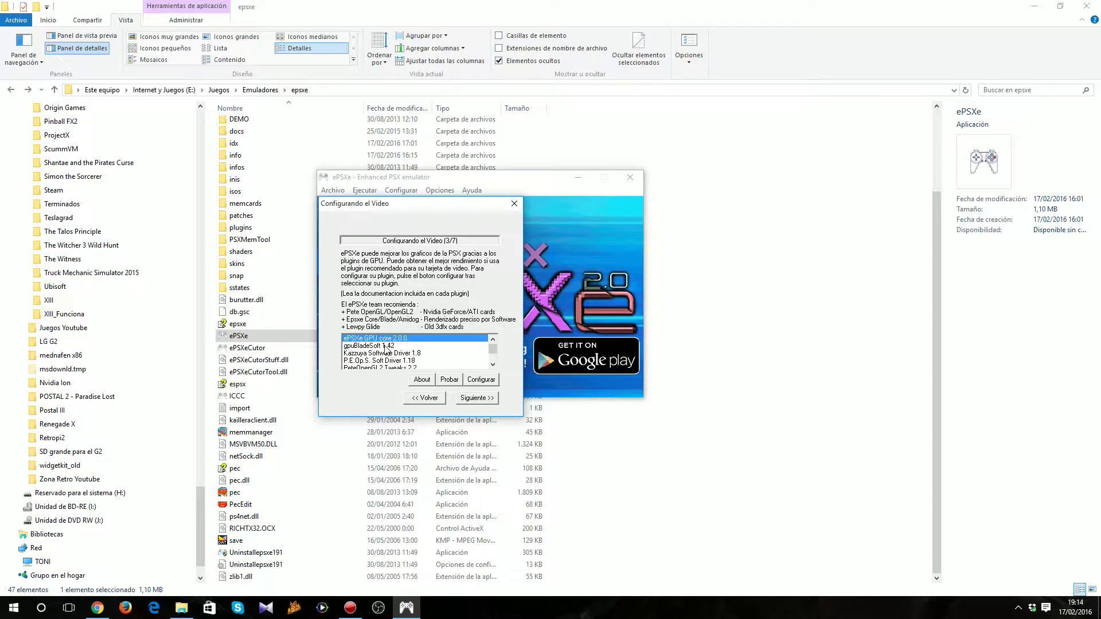
pyautogui.click(387, 346)
pyautogui.click(492, 364)
pyautogui.click(492, 364)
pyautogui.click(492, 364)
pyautogui.click(411, 346)
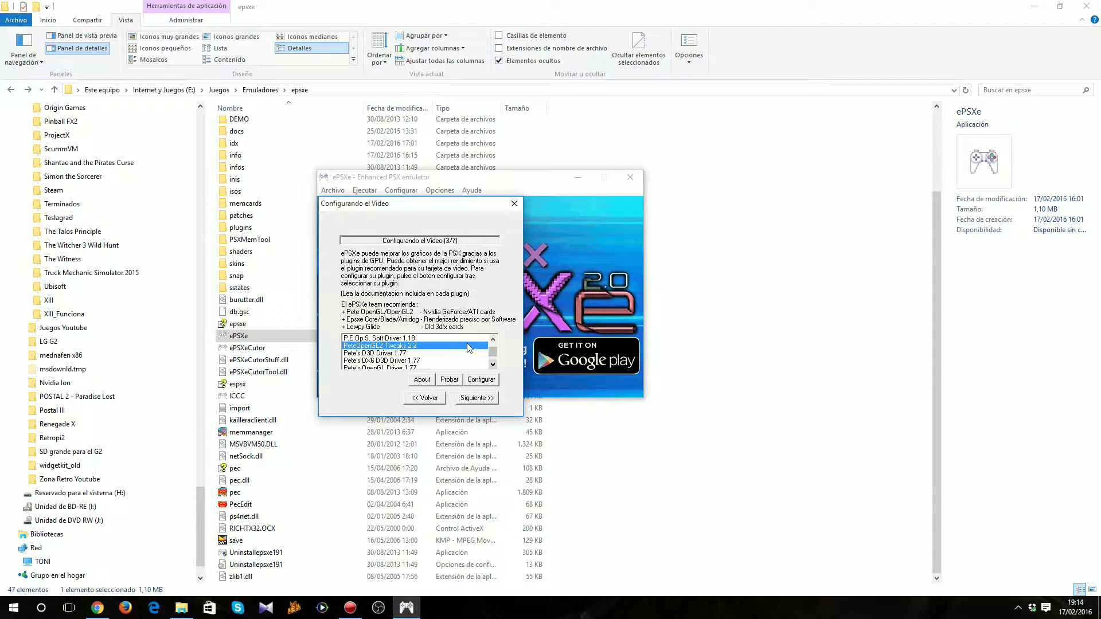
# Step: Select Pete's OpenGL2 GPU core 2.0.0 as the video plugin at the end of the plugin list
pyautogui.click(493, 365)
pyautogui.click(493, 365)
pyautogui.click(493, 365)
pyautogui.click(493, 365)
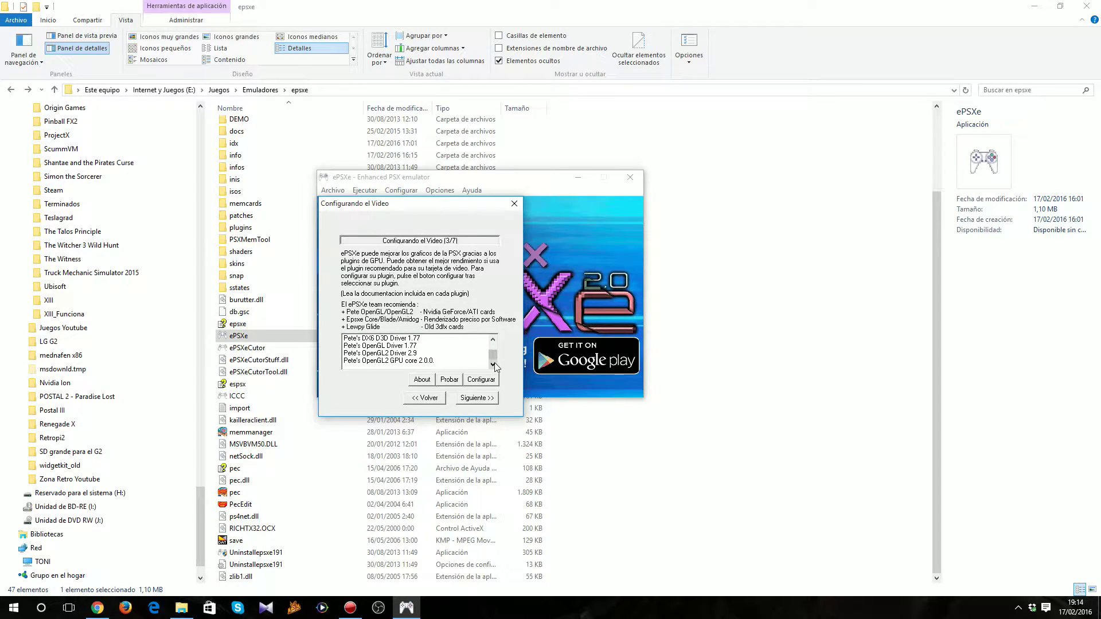
pyautogui.click(370, 362)
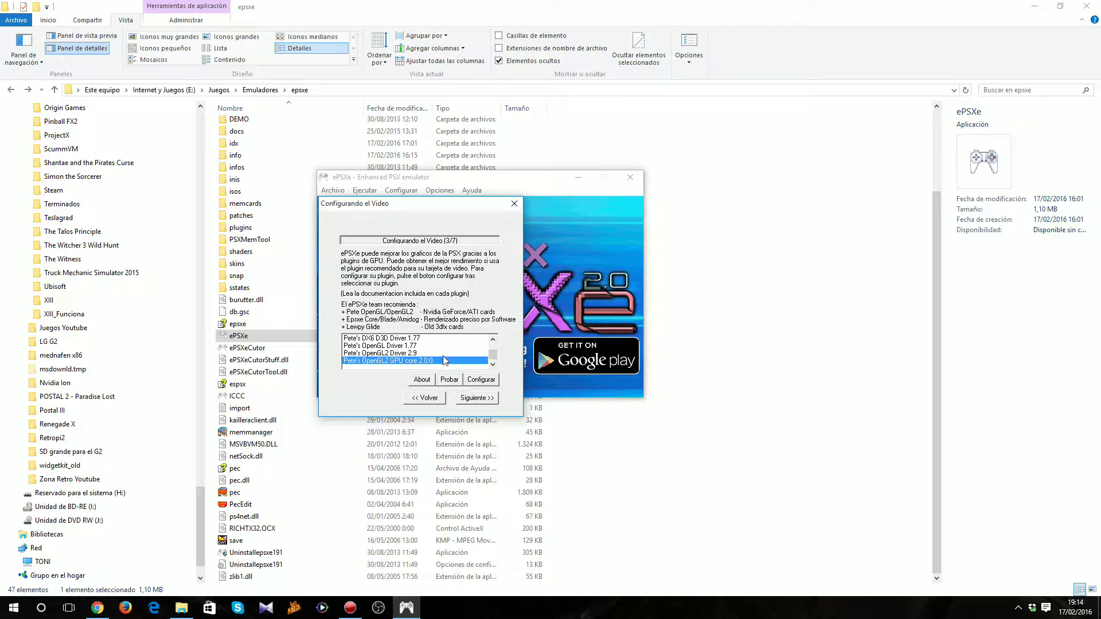
# Step: Switch the video plugin to ePSXe GPU core 2.0.0 and back to Pete's OpenGL2 GPU core 2.0.0
pyautogui.scroll(5, 493, 339)
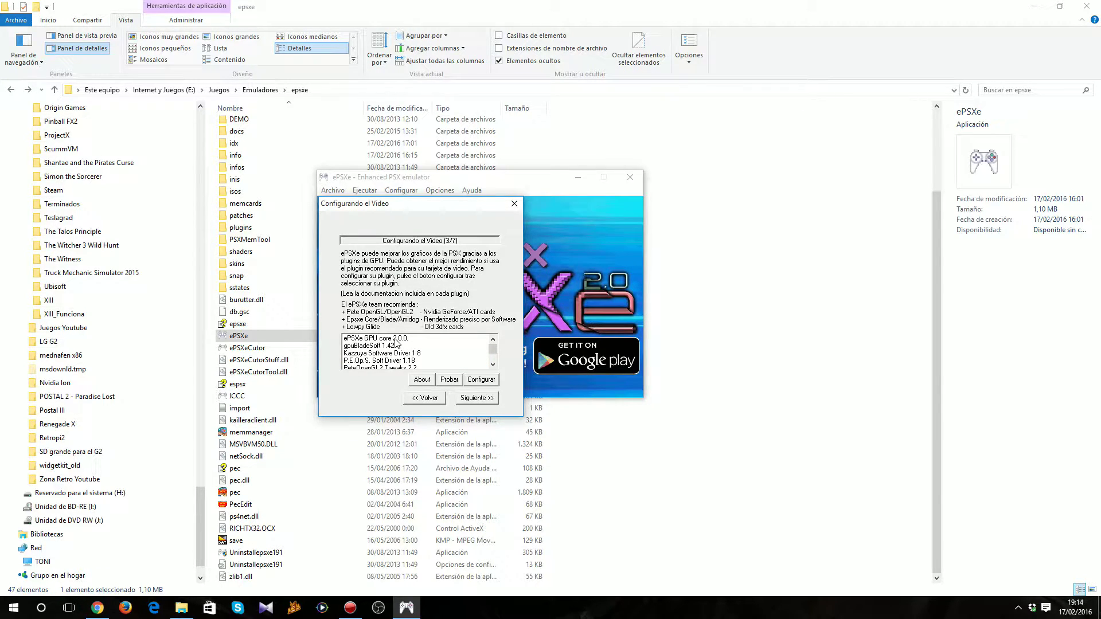
pyautogui.click(395, 339)
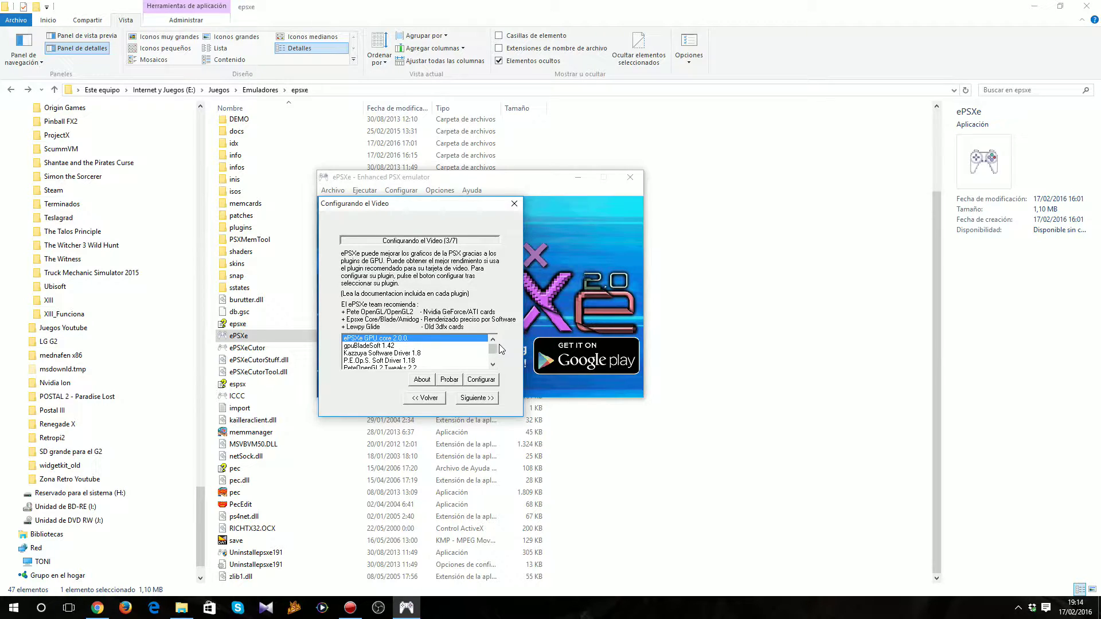
pyautogui.moveTo(493, 352); pyautogui.dragTo(492, 358)
pyautogui.click(401, 362)
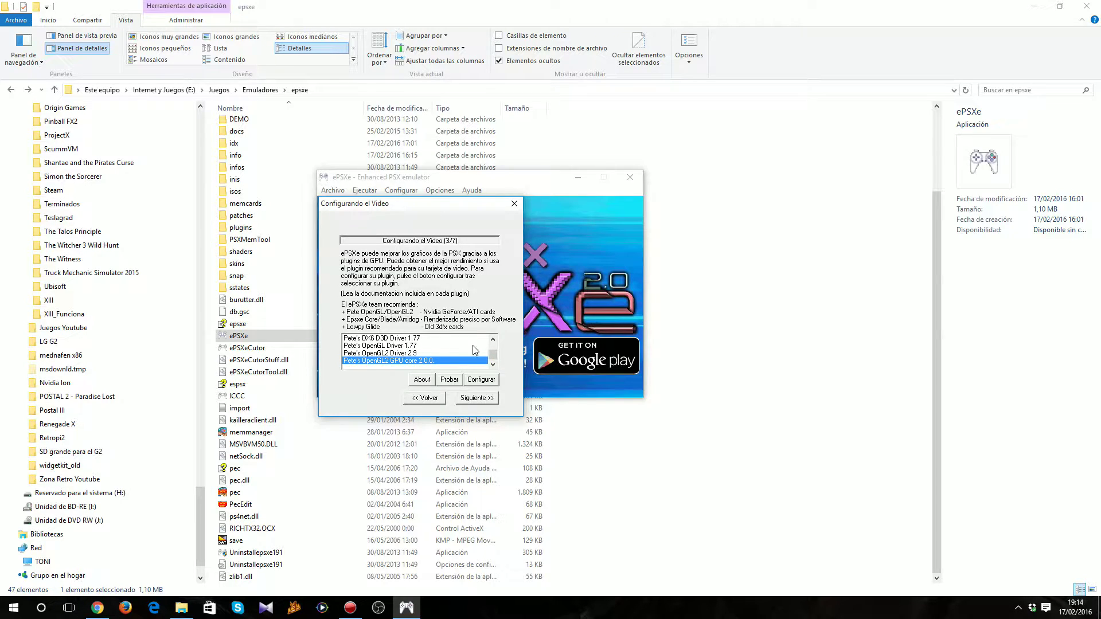
# Step: Switch the video plugin to PeteOpenGL2 Tweaks 2.2 and back to Pete's OpenGL2 GPU core 2.0.0
pyautogui.click(492, 340)
pyautogui.click(492, 339)
pyautogui.click(491, 339)
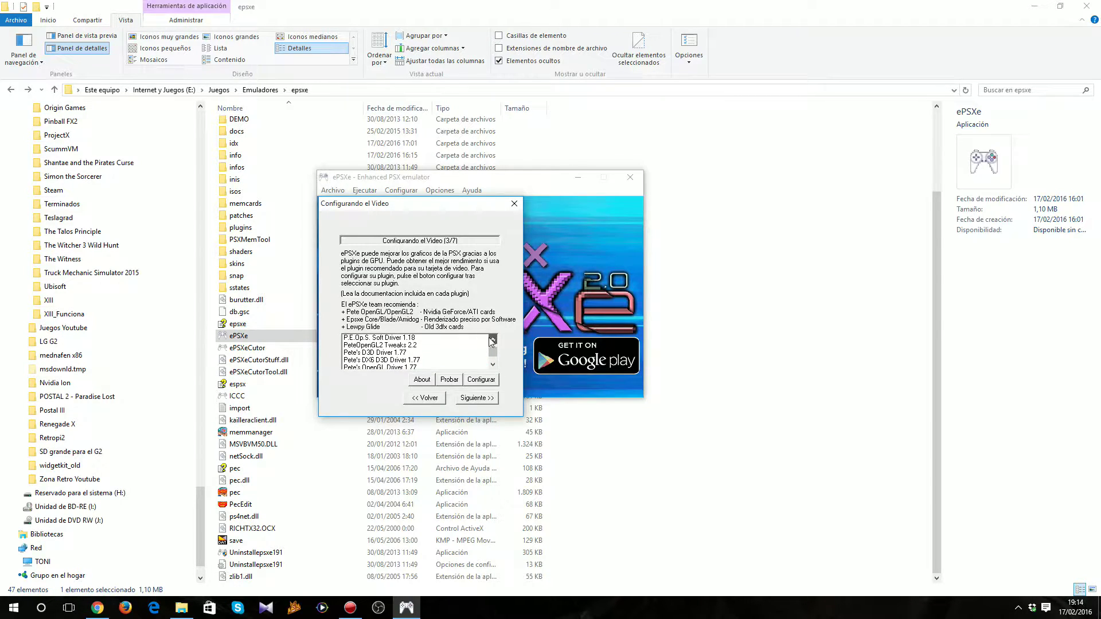
pyautogui.click(402, 347)
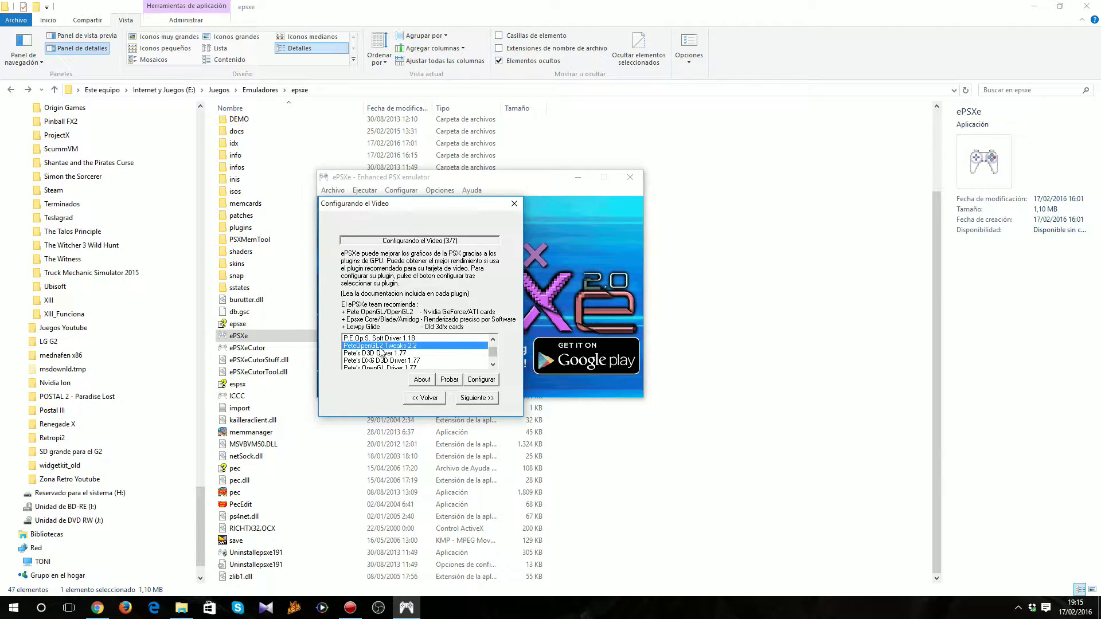
pyautogui.click(493, 360)
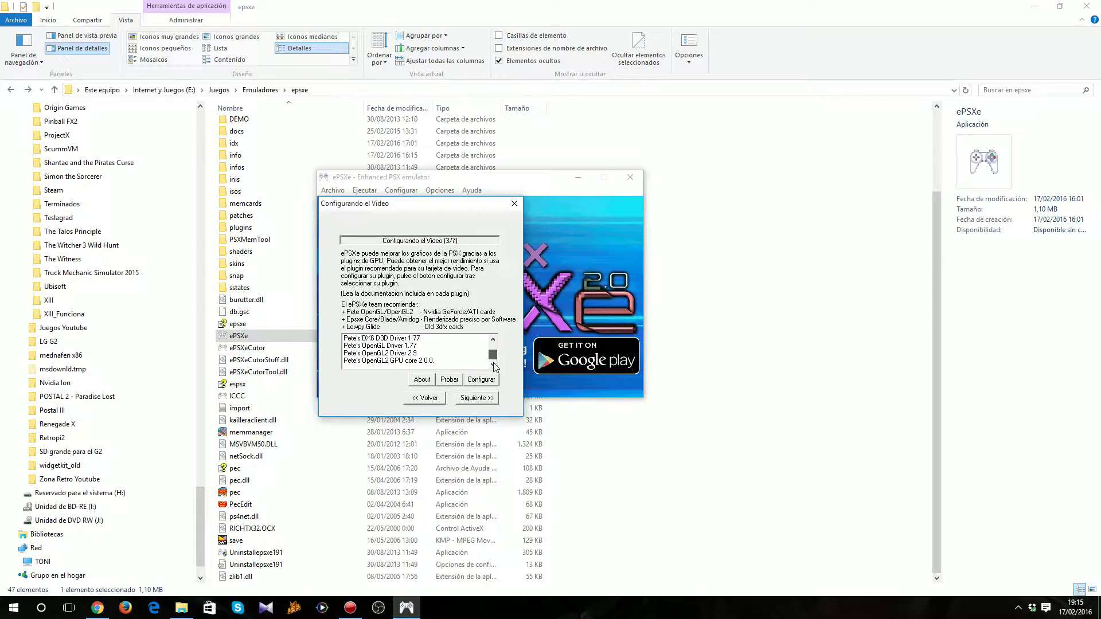
pyautogui.click(404, 361)
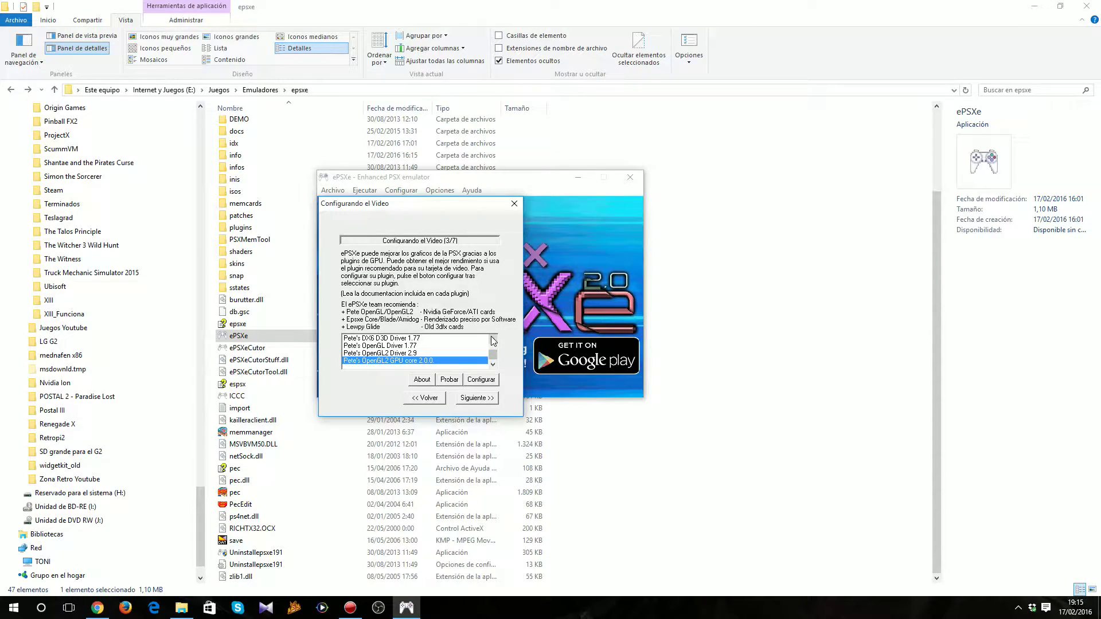
# Step: Select PeteOpenGL2 Tweaks 2.2, return to Pete's OpenGL2 GPU core 2.0.0 as the video plugin, and continue to the sound setup
pyautogui.scroll(2, 491, 341)
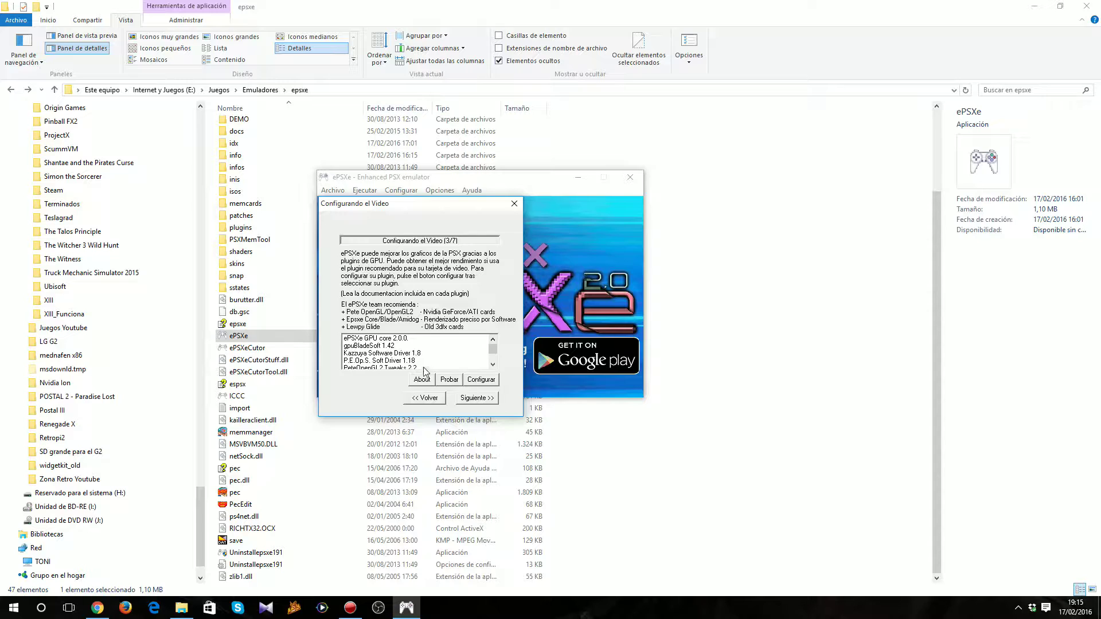
pyautogui.click(411, 366)
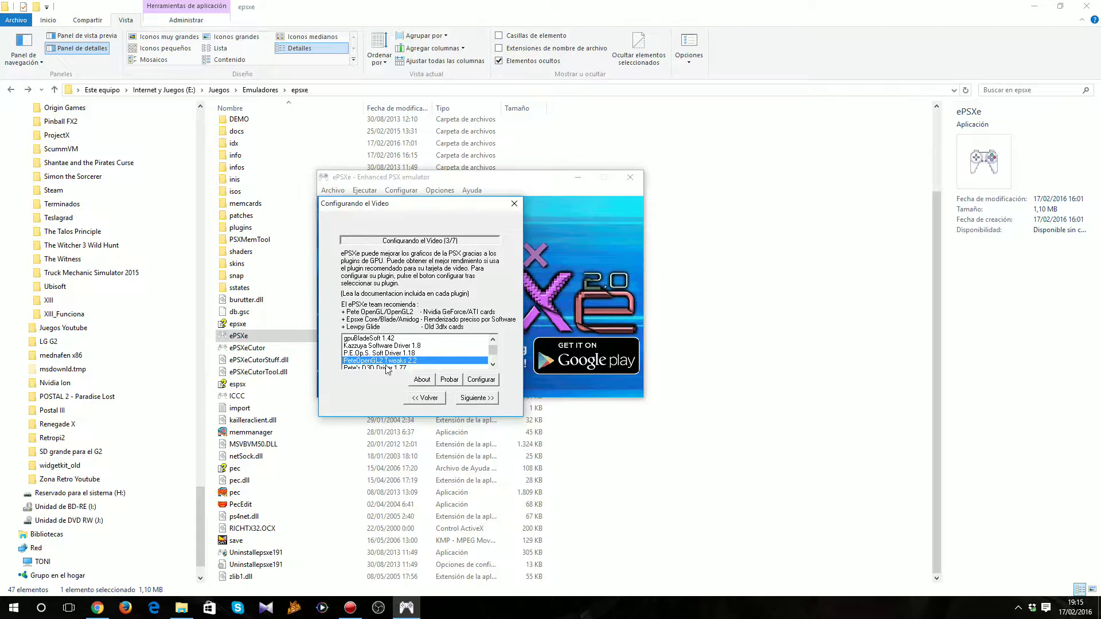
pyautogui.click(492, 364)
pyautogui.click(492, 365)
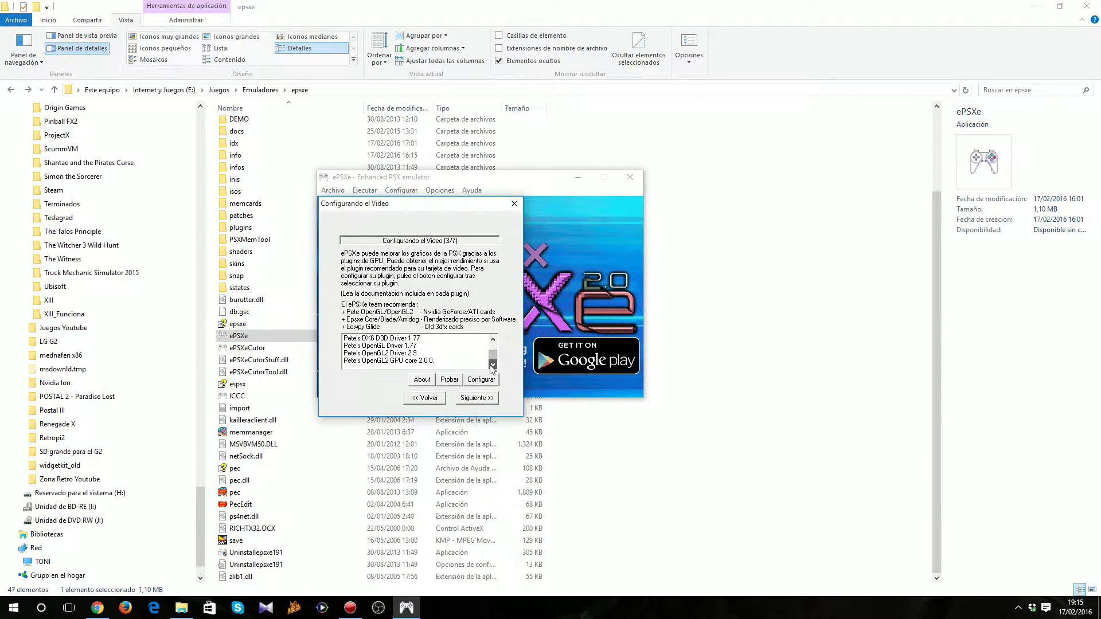
pyautogui.click(415, 362)
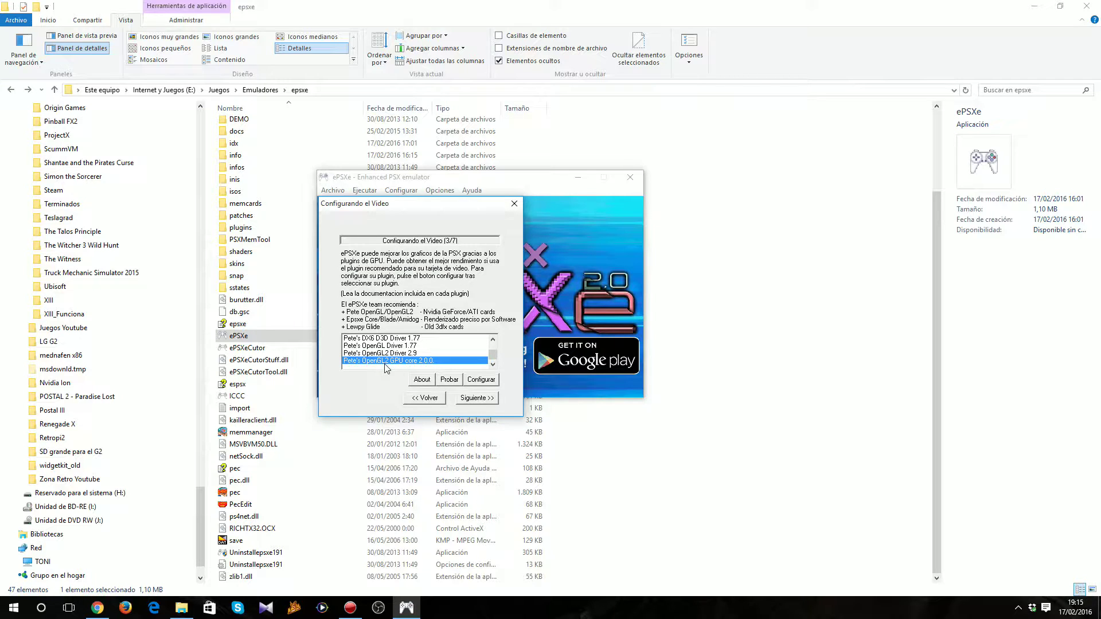
pyautogui.click(477, 397)
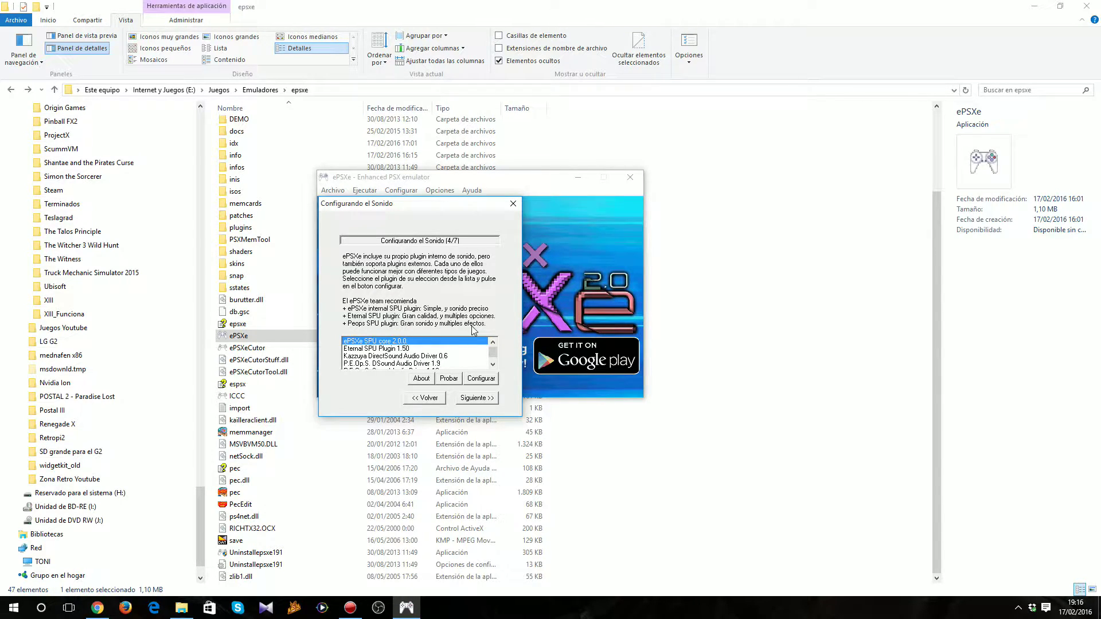
# Step: Choose ePSXe SPU core 2.0.0 as the sound plugin and accept ePSXe CDR WNT/W2K core 2.0.0 as the CD-ROM plugin
pyautogui.click(495, 365)
pyautogui.scroll(1, 413, 353)
pyautogui.click(375, 342)
pyautogui.click(476, 397)
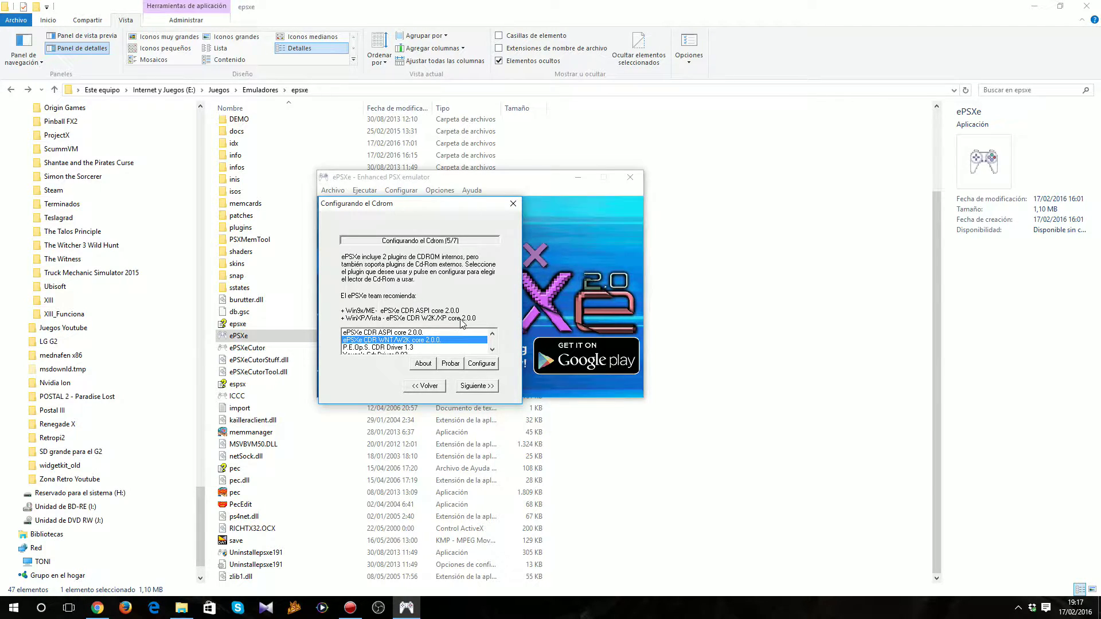
pyautogui.click(483, 385)
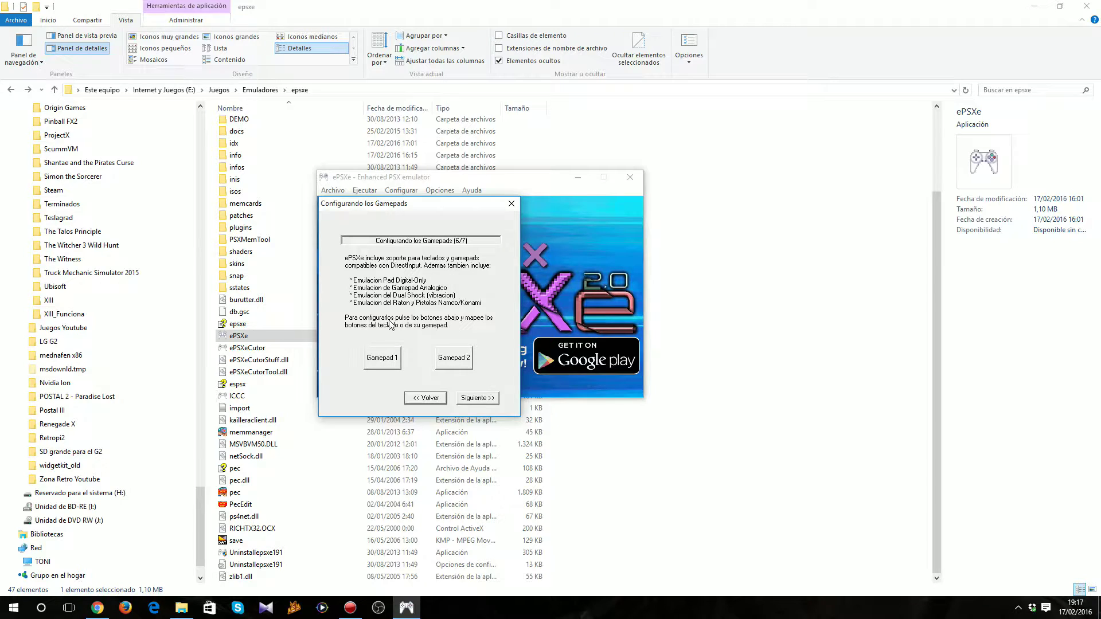
# Step: Open the Gamepad 1 configuration and try the DualAnalog and DualShock controller types before choosing [SCPH-1080] Digital
pyautogui.click(384, 365)
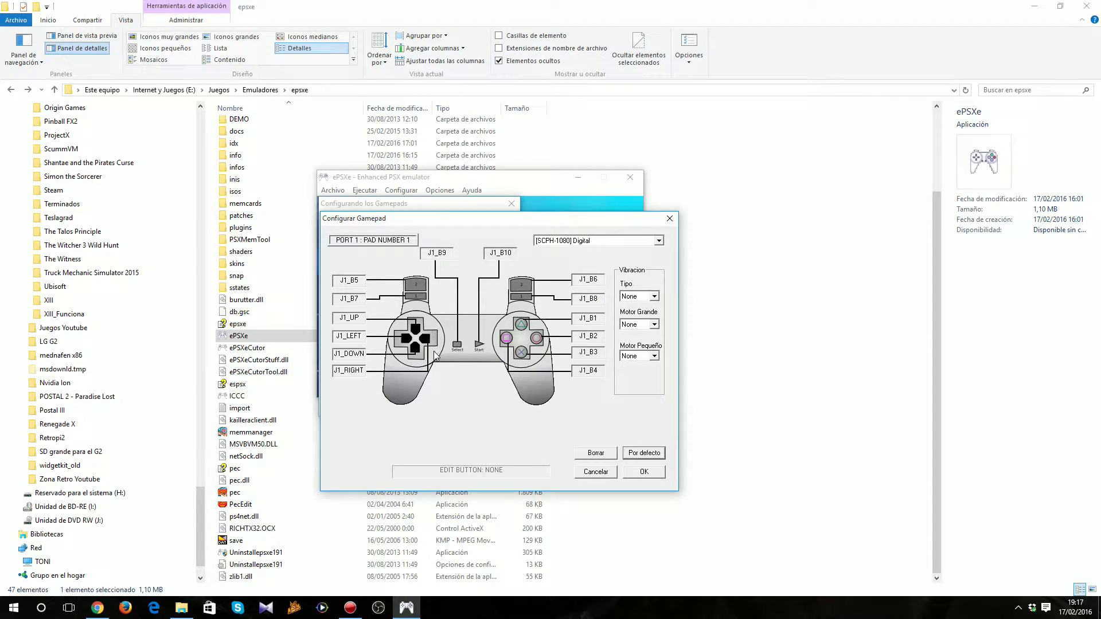
pyautogui.click(578, 242)
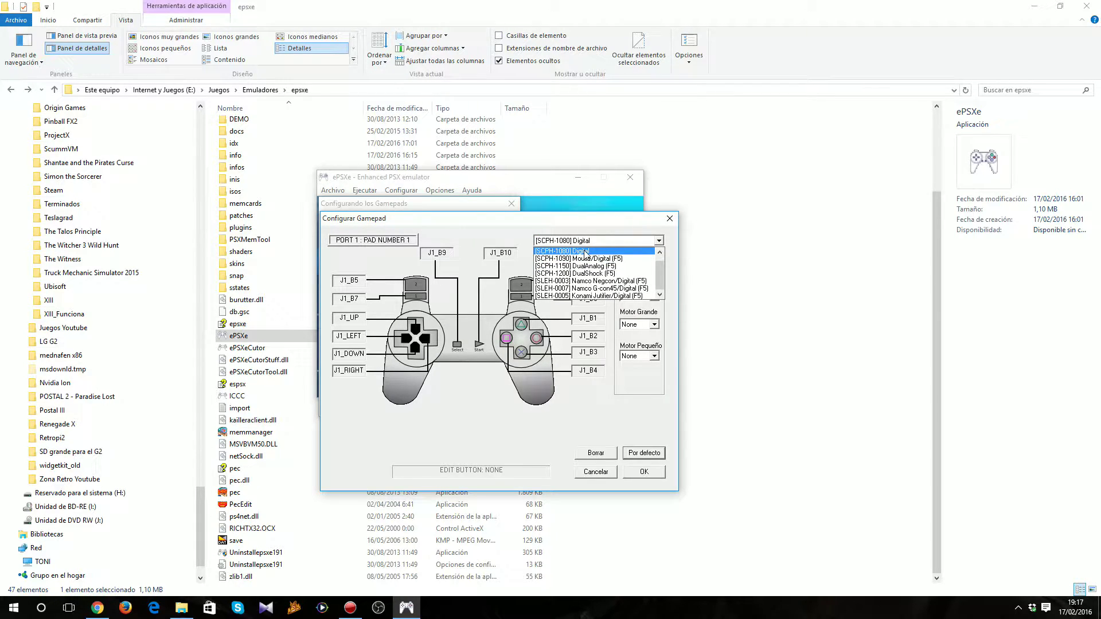
pyautogui.click(602, 266)
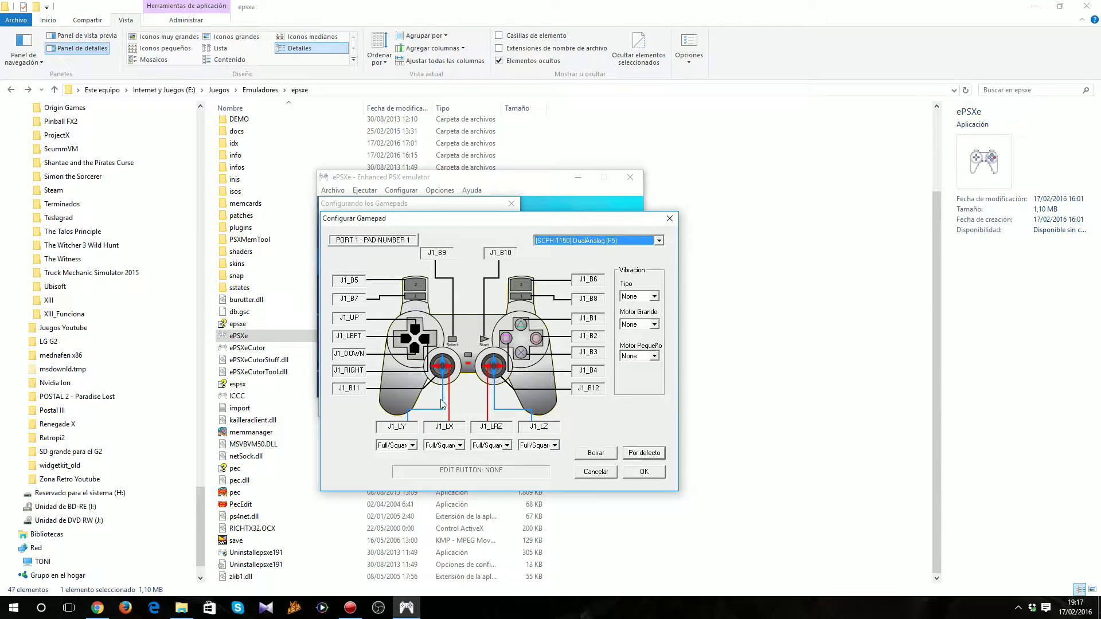
pyautogui.click(587, 243)
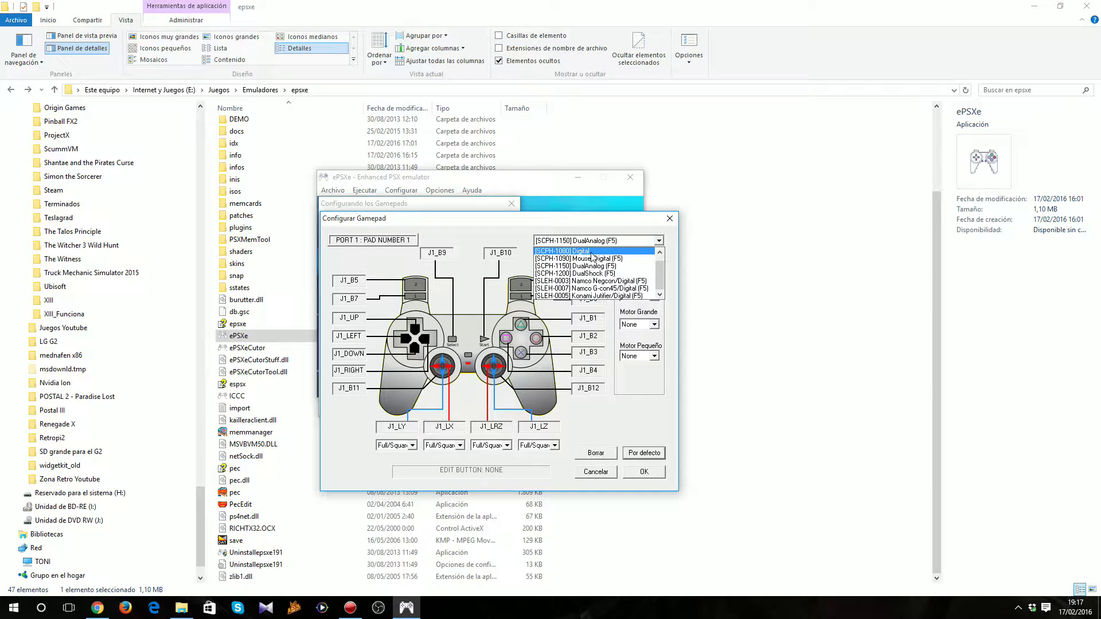
pyautogui.click(618, 274)
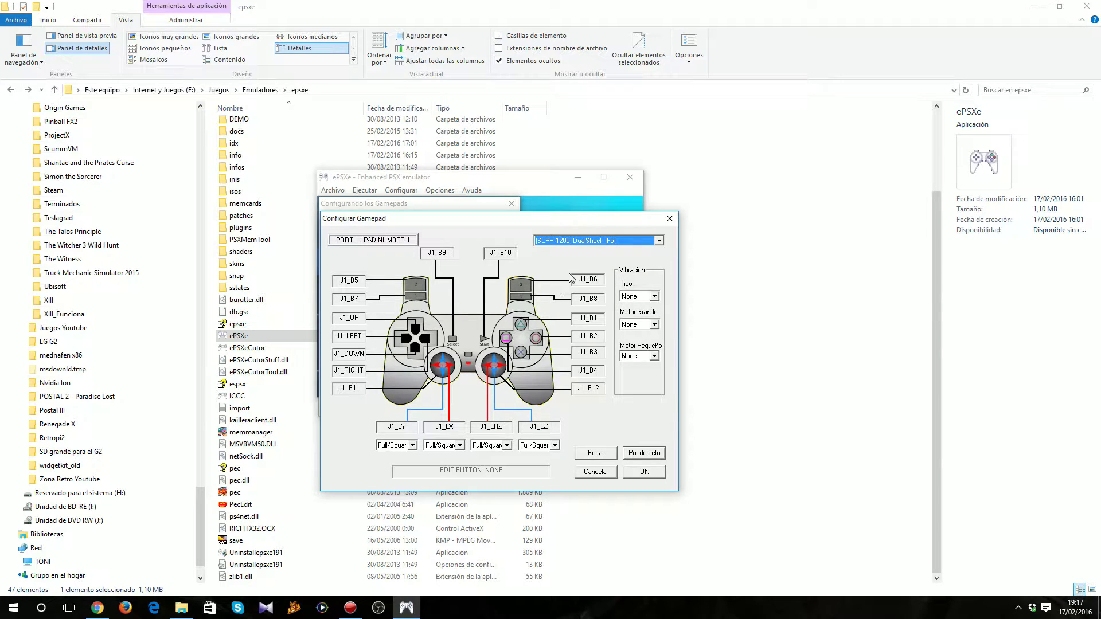
pyautogui.click(607, 241)
pyautogui.click(598, 251)
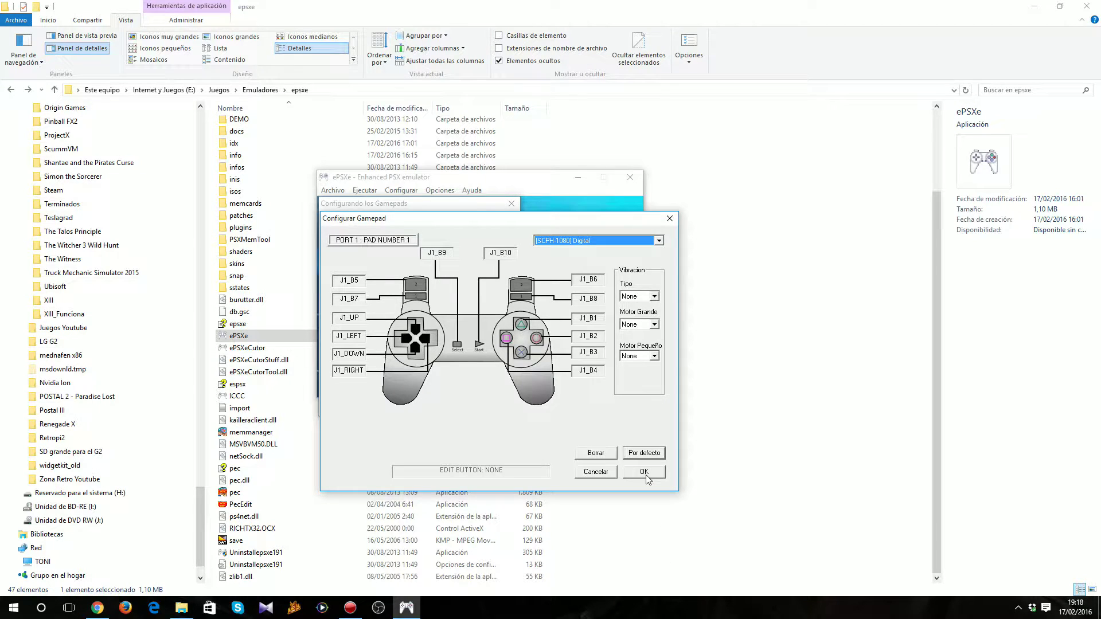
# Step: Switch the controller type to [SCPH-1200] DualShock and back to [SCPH-1080] Digital
pyautogui.click(599, 241)
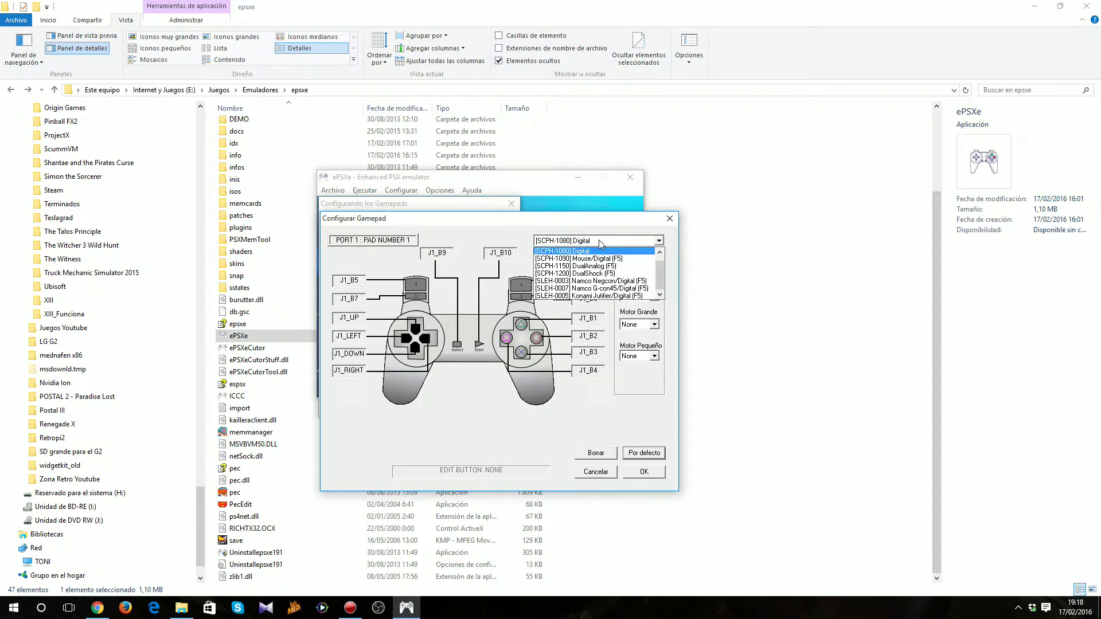
pyautogui.click(599, 273)
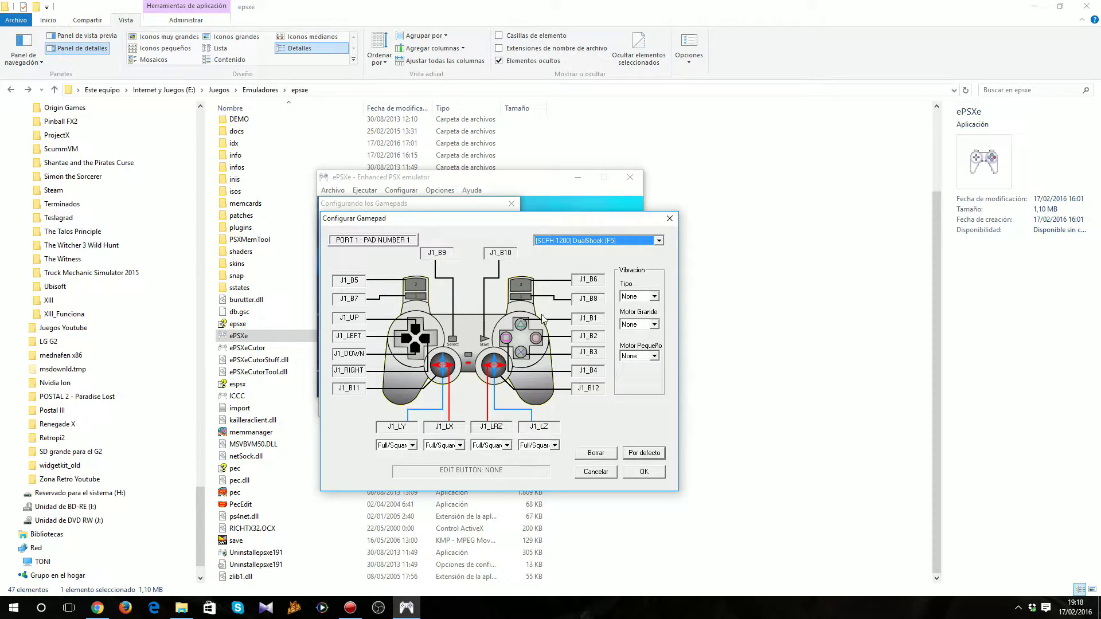
pyautogui.click(616, 240)
pyautogui.click(603, 258)
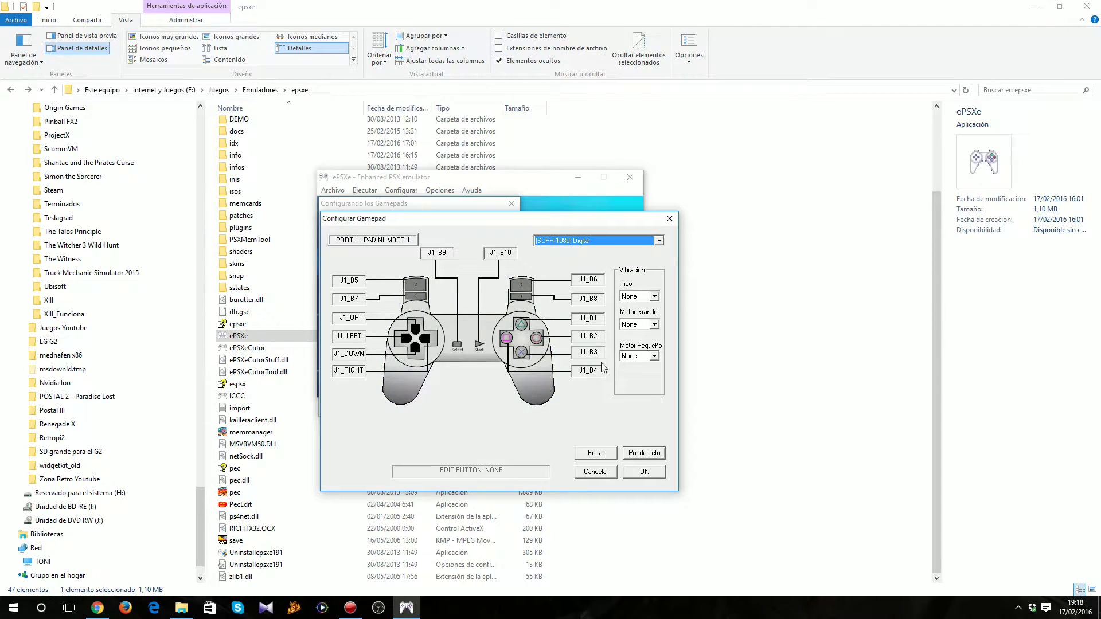
# Step: Confirm the Gamepad 1 configuration and finish the guided setup
pyautogui.click(648, 473)
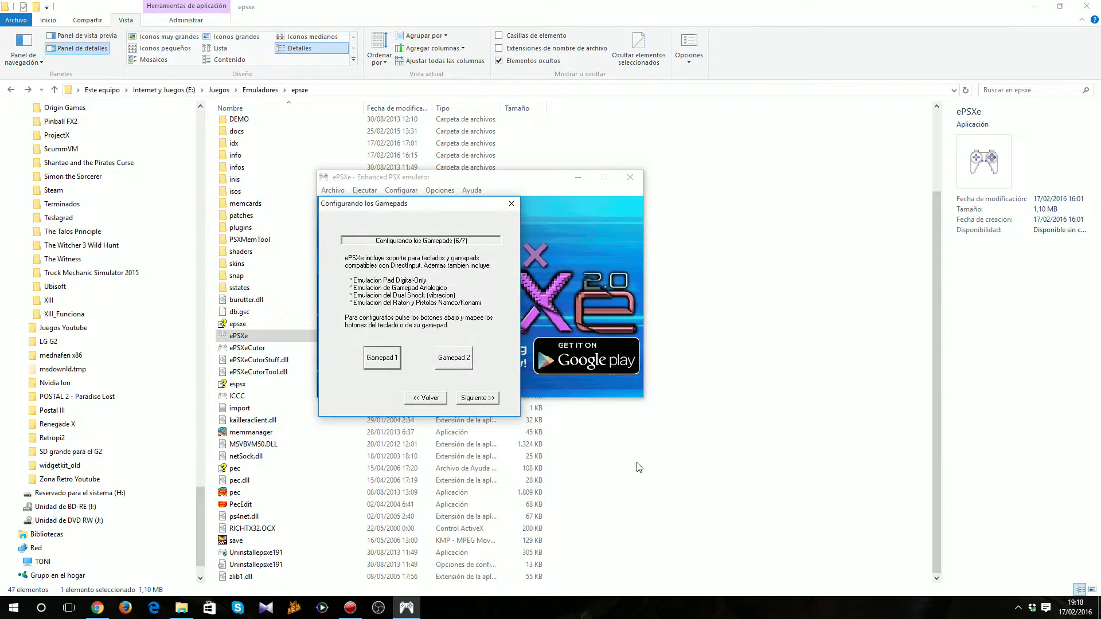
pyautogui.click(487, 403)
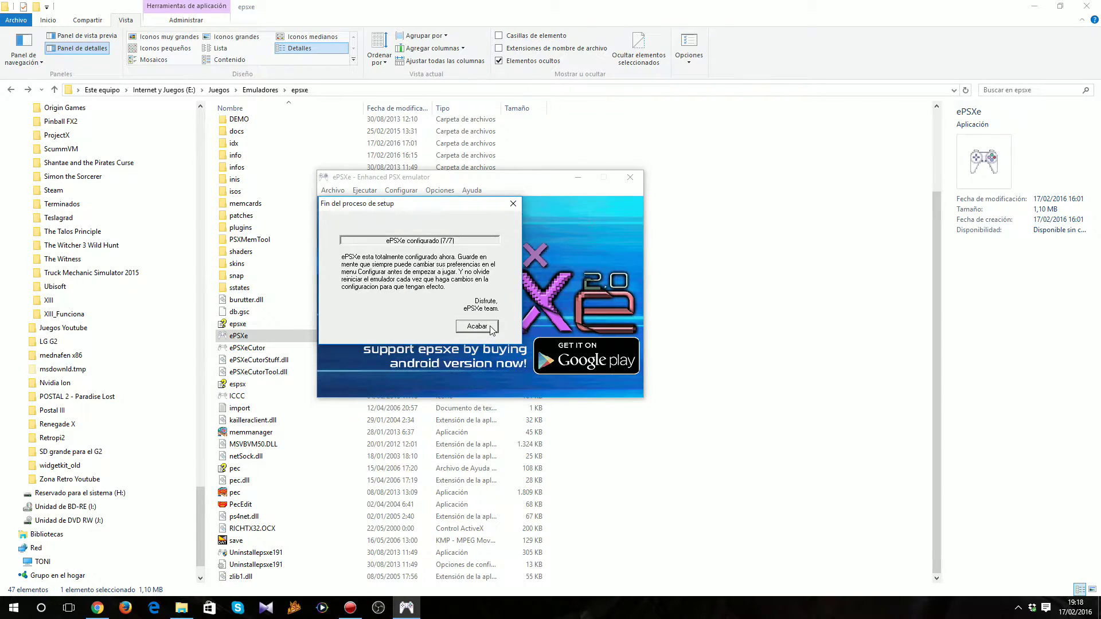
pyautogui.click(477, 326)
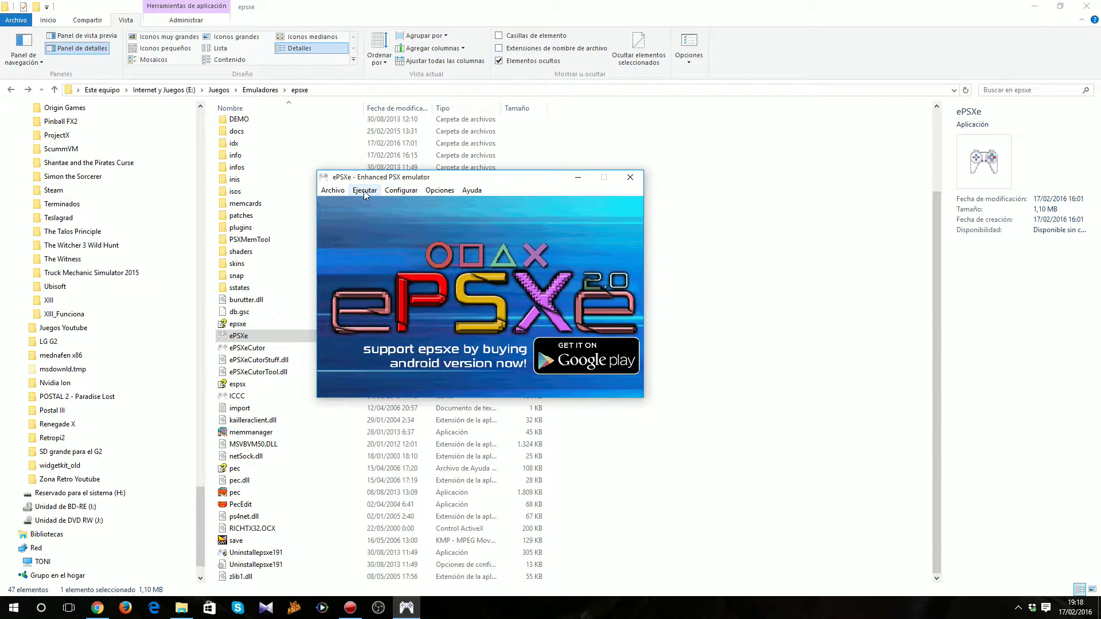
pyautogui.click(333, 193)
pyautogui.press('Right')
pyautogui.press('Left')
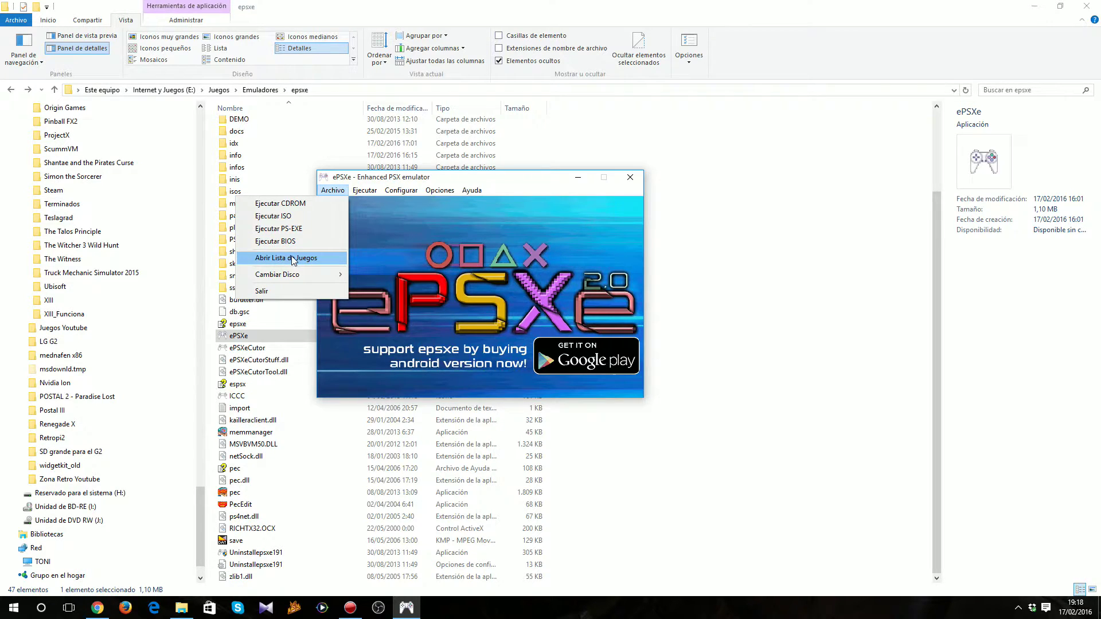
pyautogui.moveTo(296, 278)
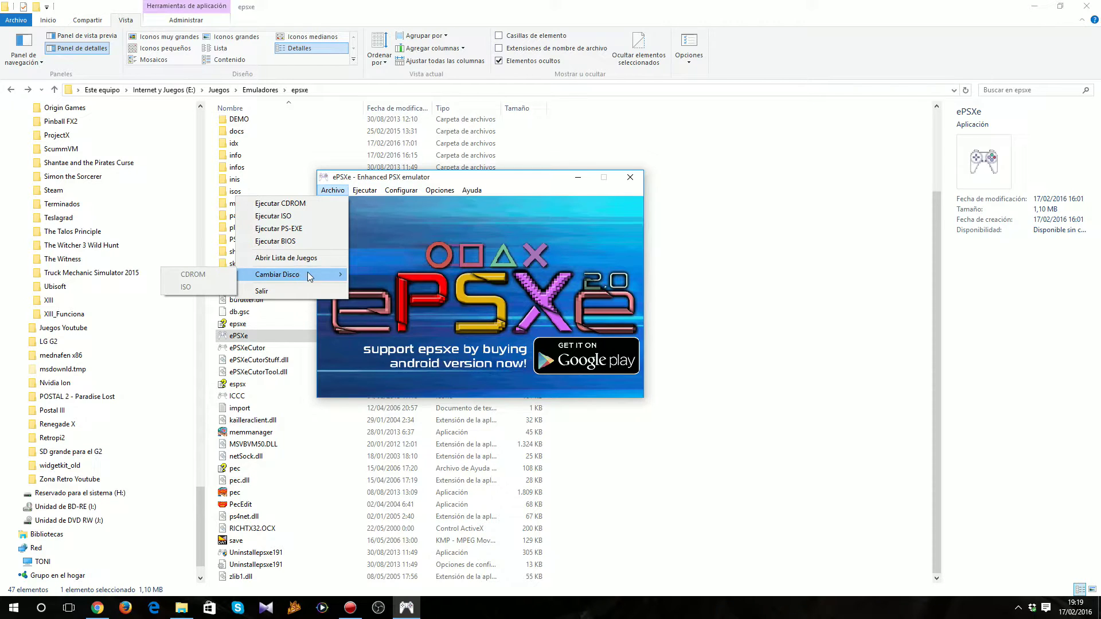
pyautogui.click(514, 263)
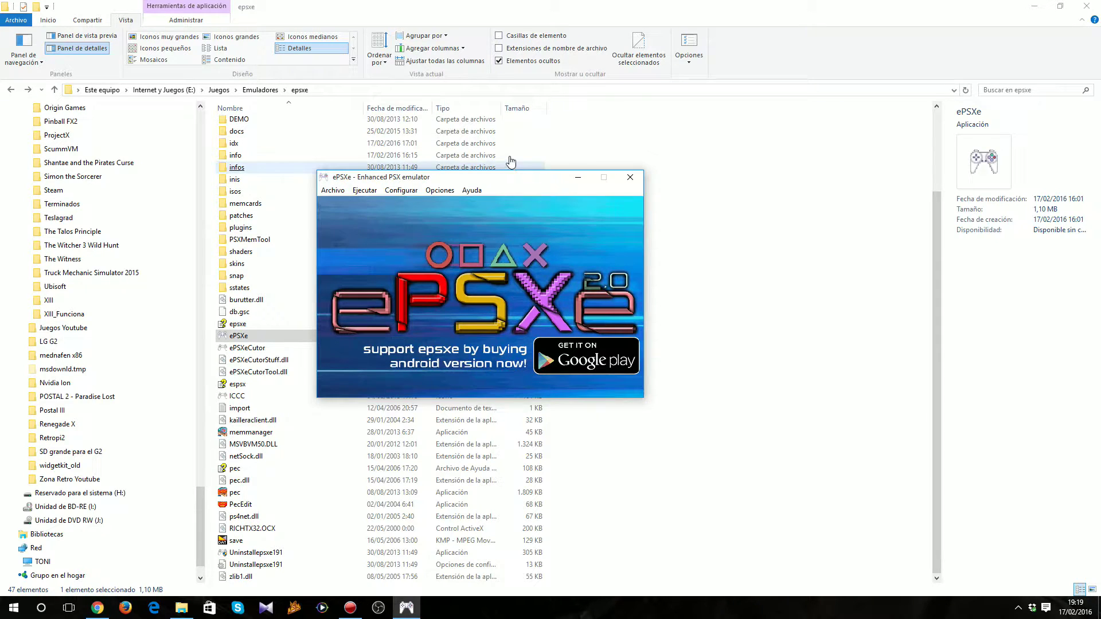
# Step: Move the emulator window slightly, open the game list, and place its window over the emulator
pyautogui.moveTo(530, 179); pyautogui.dragTo(546, 195)
pyautogui.click(349, 207)
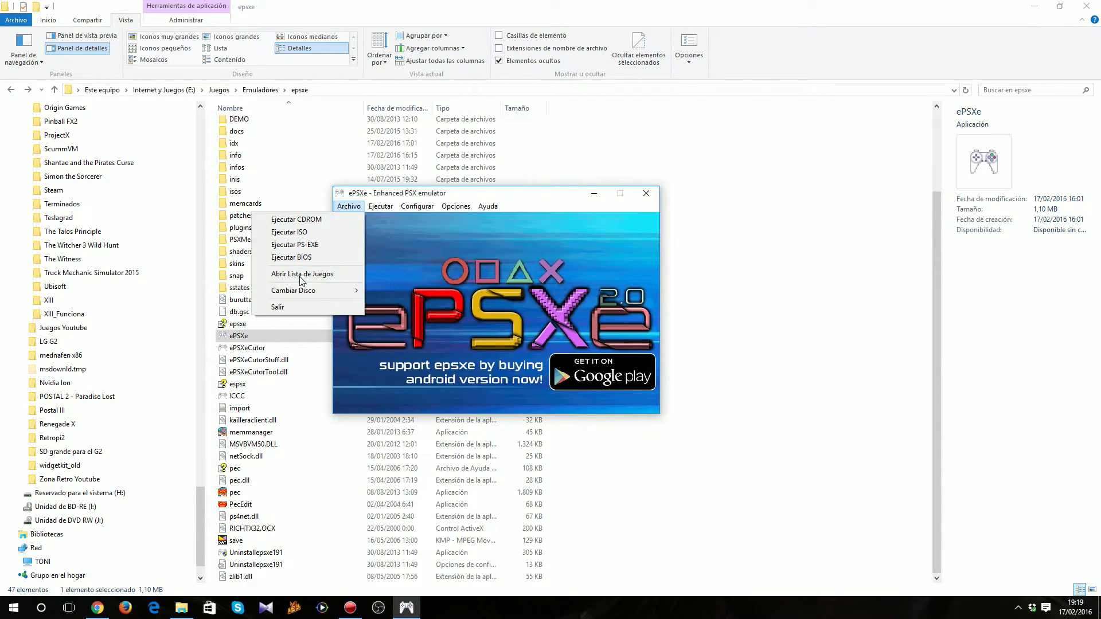
pyautogui.moveTo(317, 293)
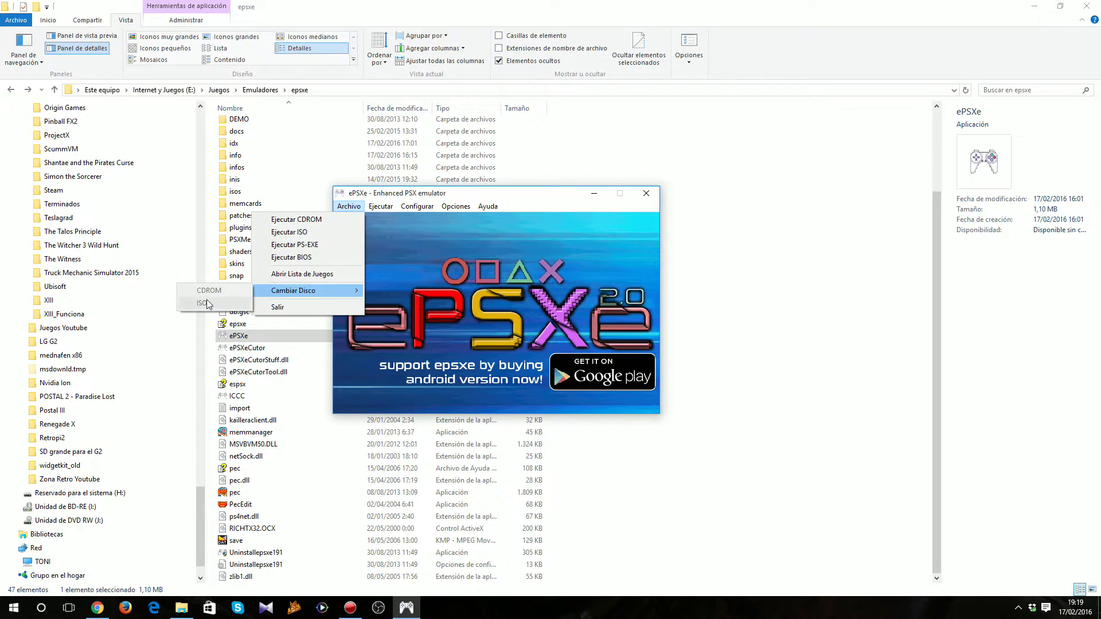
pyautogui.moveTo(381, 206)
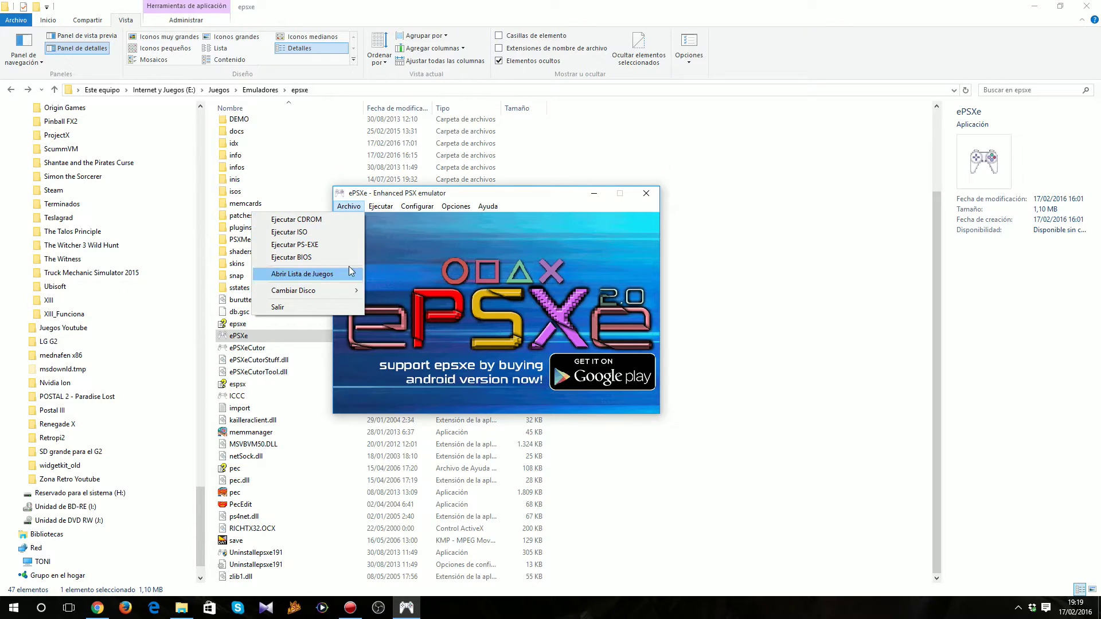
pyautogui.click(304, 276)
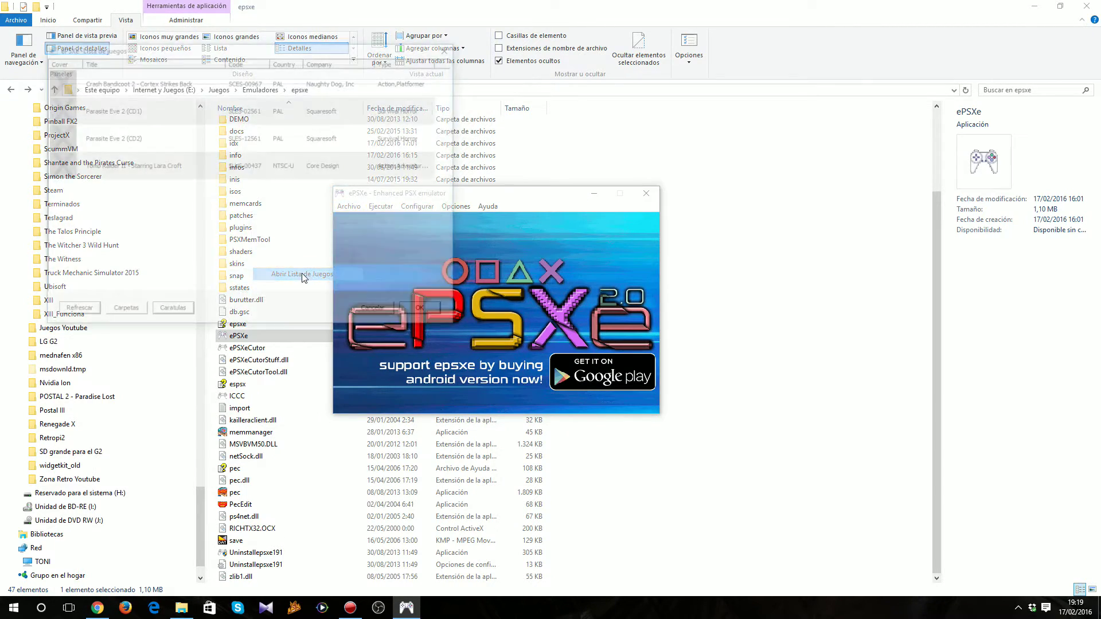
pyautogui.moveTo(295, 48); pyautogui.dragTo(523, 161)
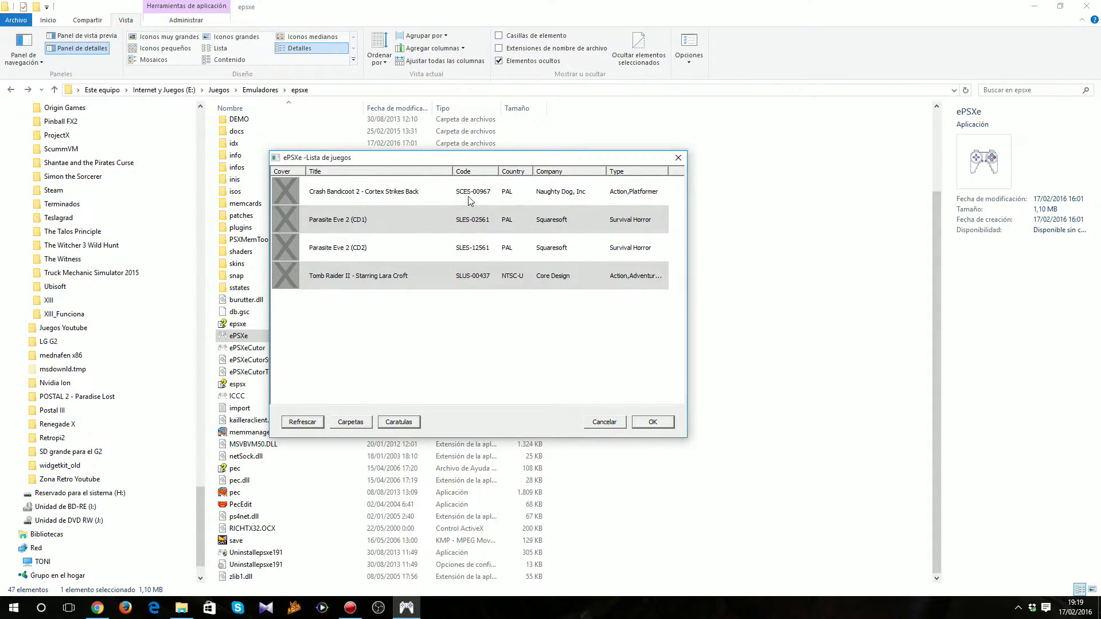
# Step: Inspect the Crash Bandicoot 2, Parasite Eve 2 (CD1) and Tomb Raider II entries, and review the folders scanned for games
pyautogui.click(344, 197)
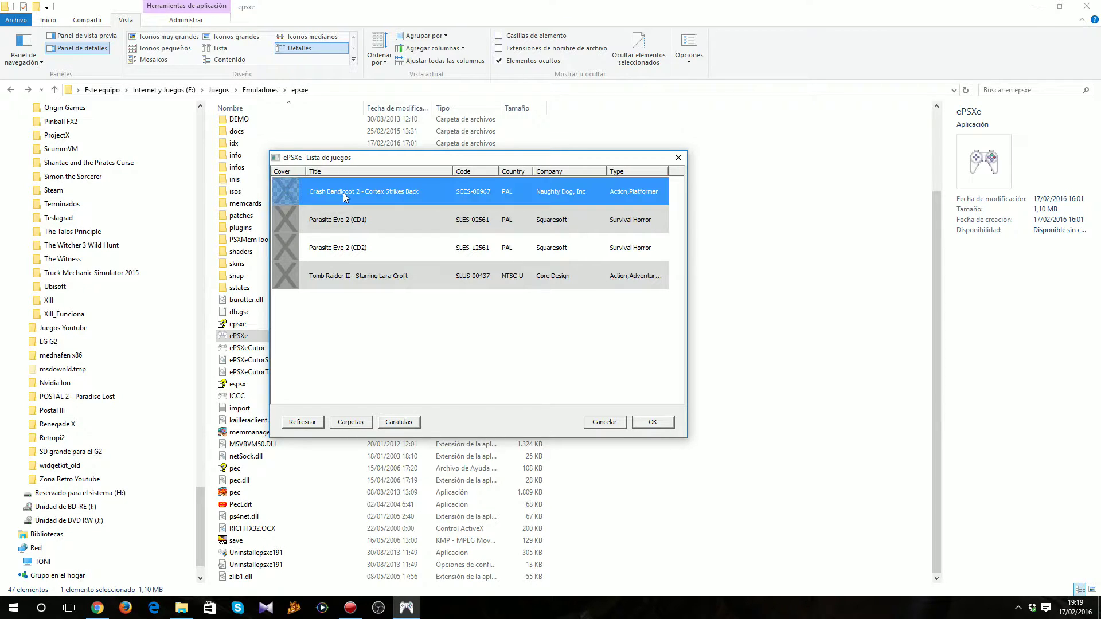
pyautogui.click(372, 231)
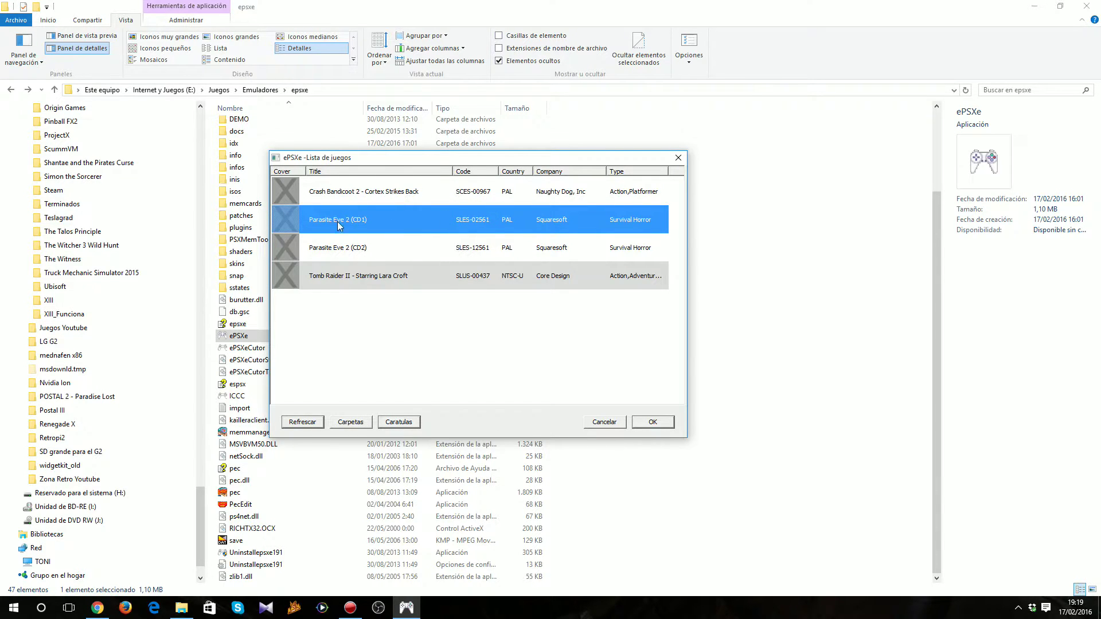
pyautogui.click(475, 195)
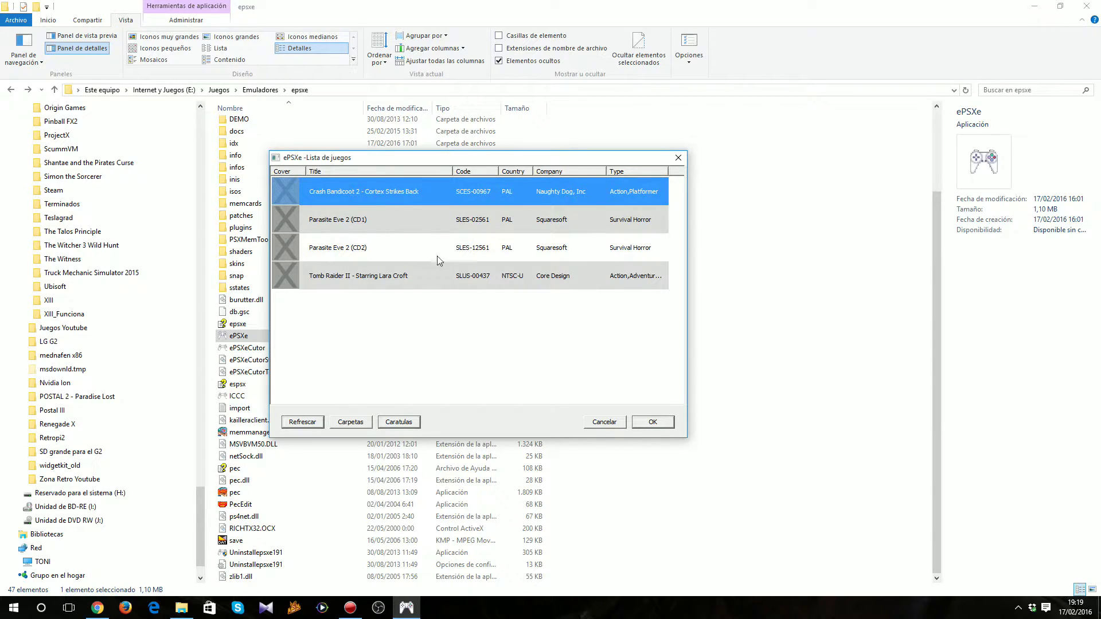
pyautogui.click(352, 277)
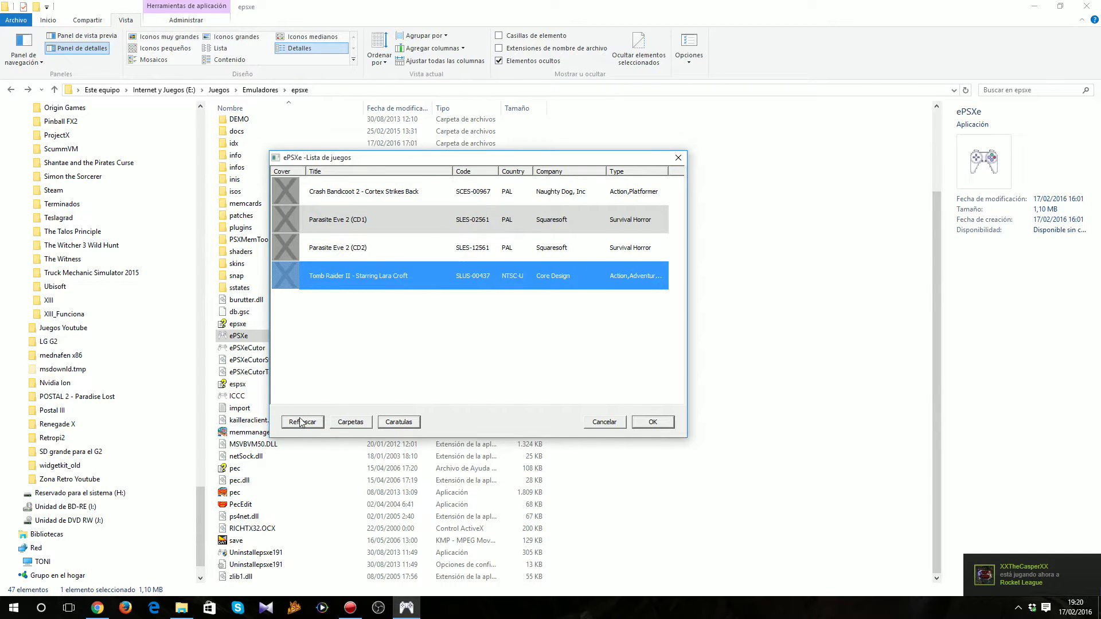
pyautogui.click(350, 422)
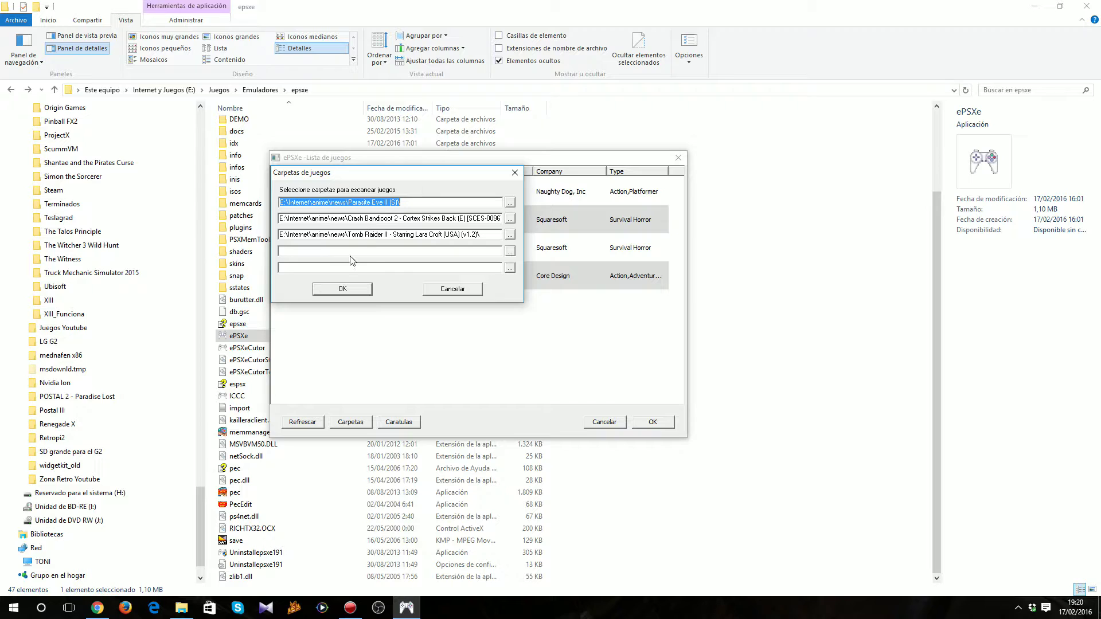
pyautogui.click(362, 289)
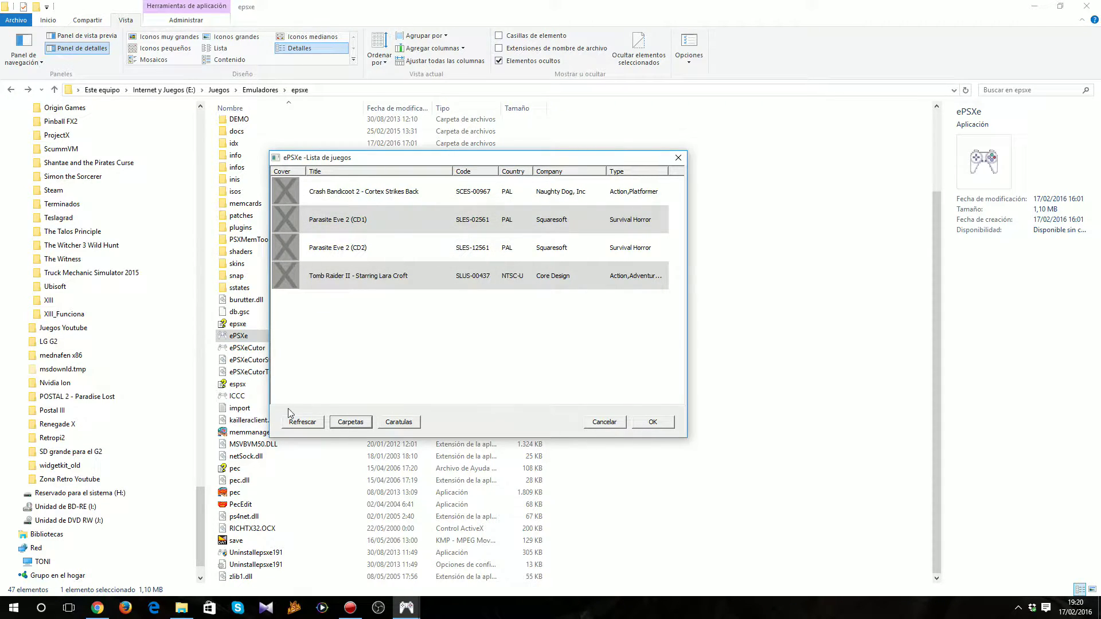
# Step: Go through the Crash Bandicoot 2 and Parasite Eve 2 CD1 and CD2 entries, and cancel the game list
pyautogui.press('Tab')
pyautogui.click(370, 193)
pyautogui.click(368, 220)
pyautogui.click(359, 245)
pyautogui.click(361, 219)
pyautogui.click(365, 248)
pyautogui.click(373, 220)
pyautogui.click(372, 251)
pyautogui.click(363, 220)
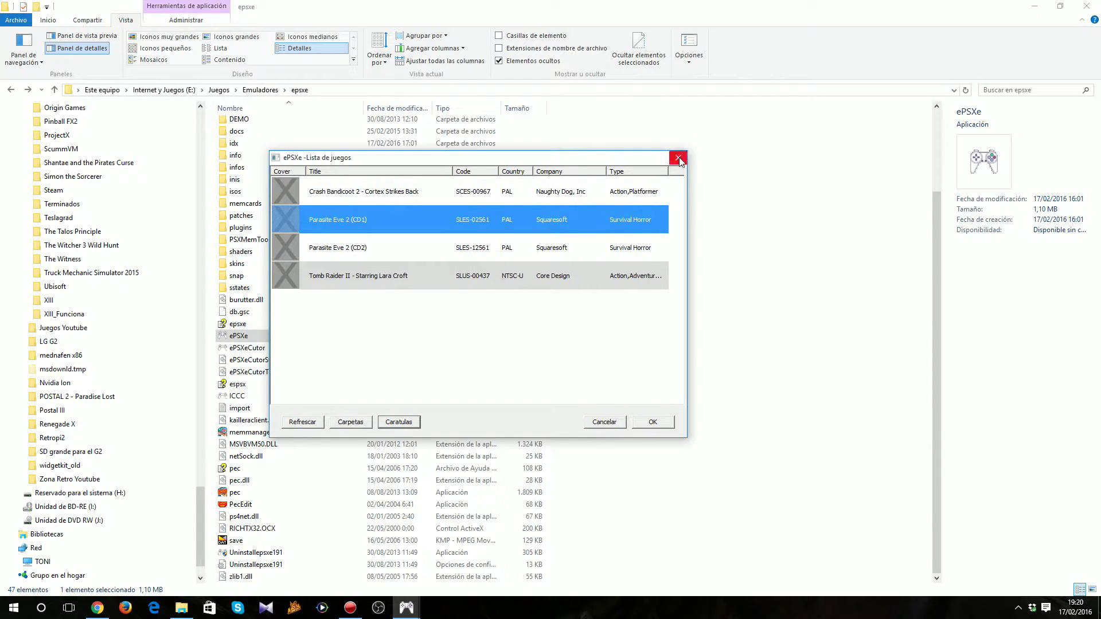
pyautogui.click(609, 424)
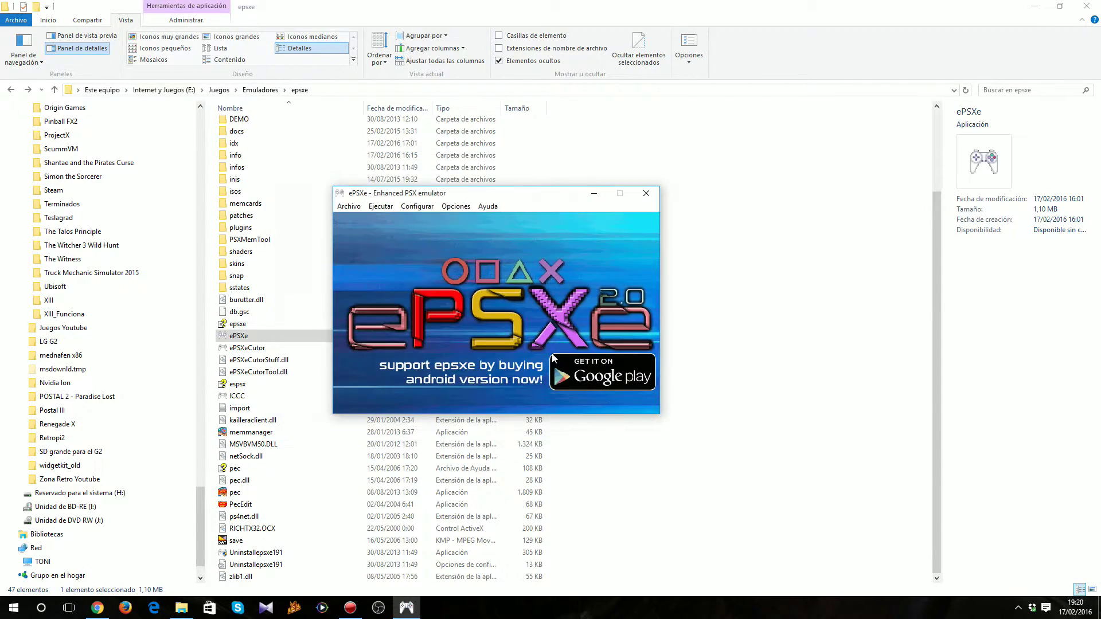
# Step: Browse the run and plugin options, open the video plugin configuration, and move its dialog up clear of the emulator window
pyautogui.click(375, 208)
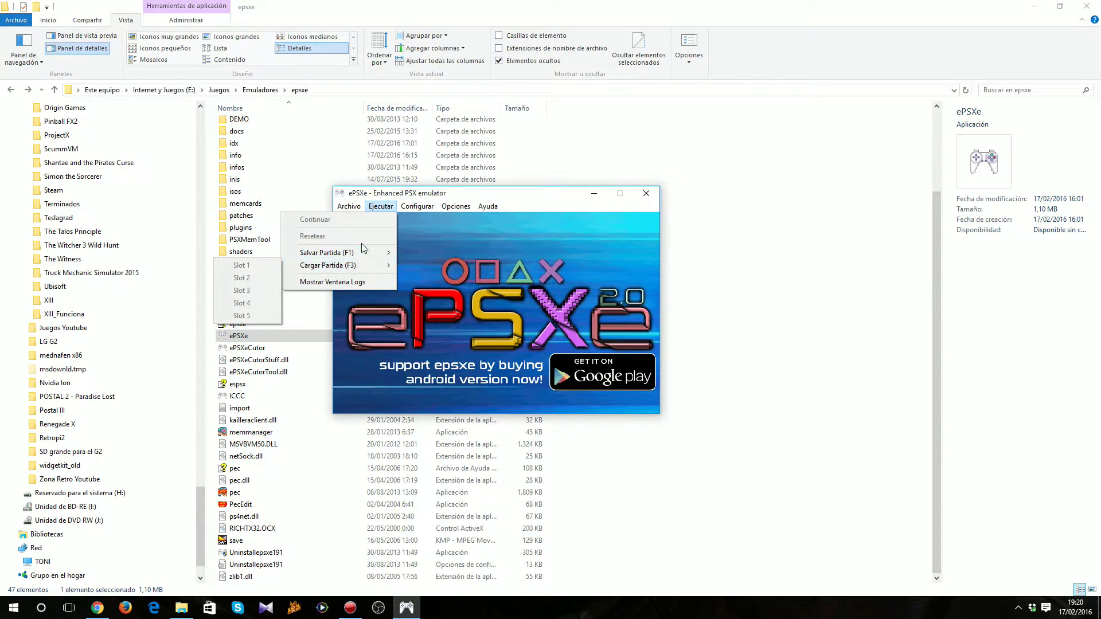
pyautogui.moveTo(422, 211)
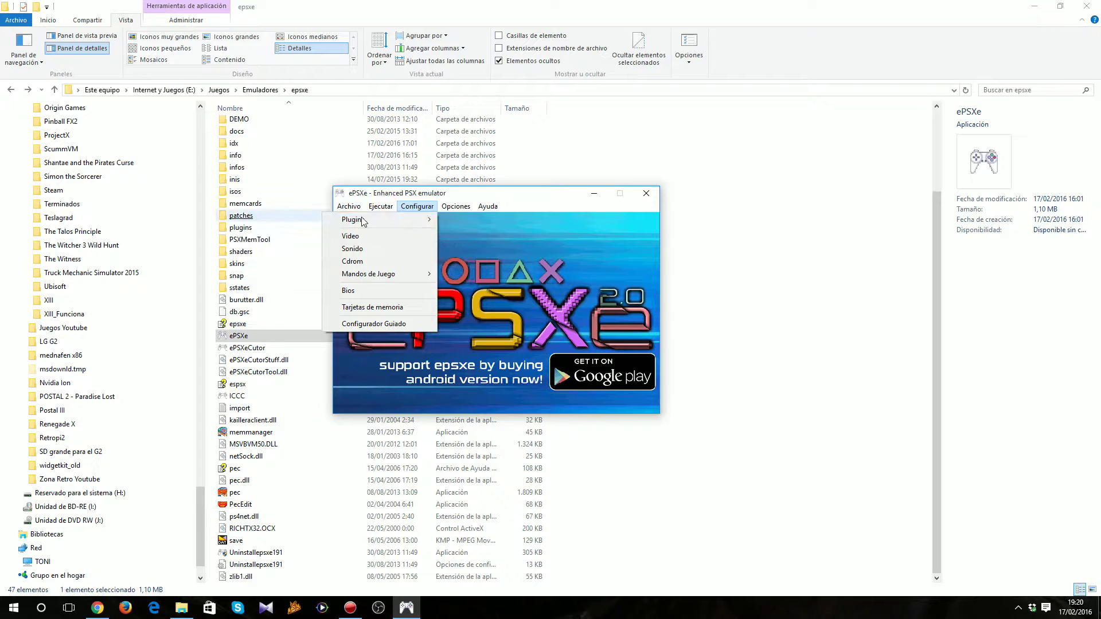
pyautogui.moveTo(356, 219)
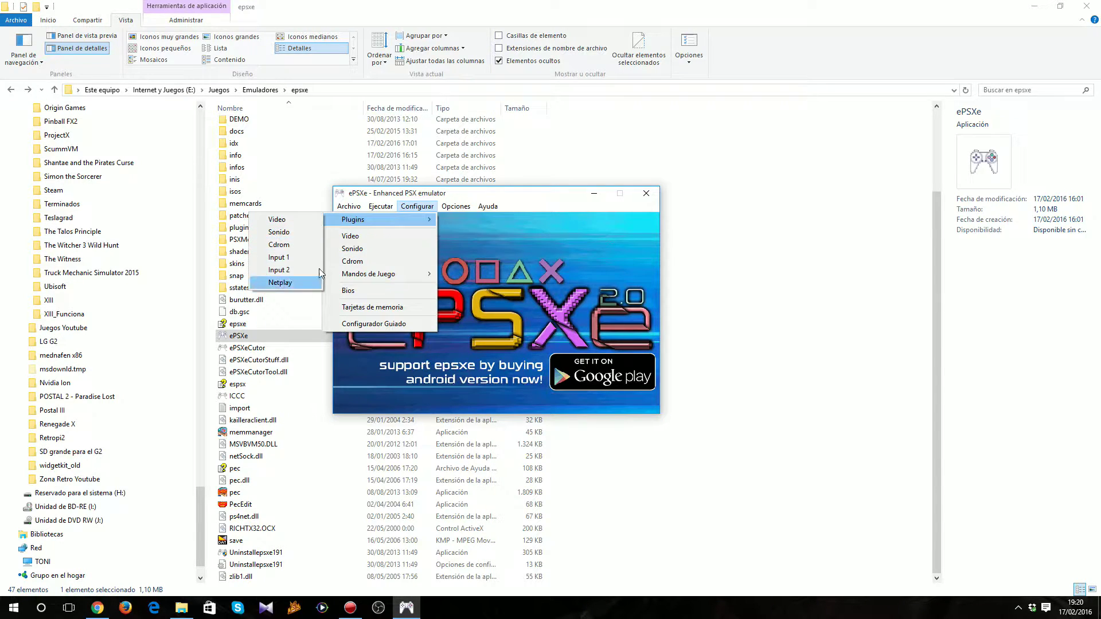
pyautogui.click(361, 238)
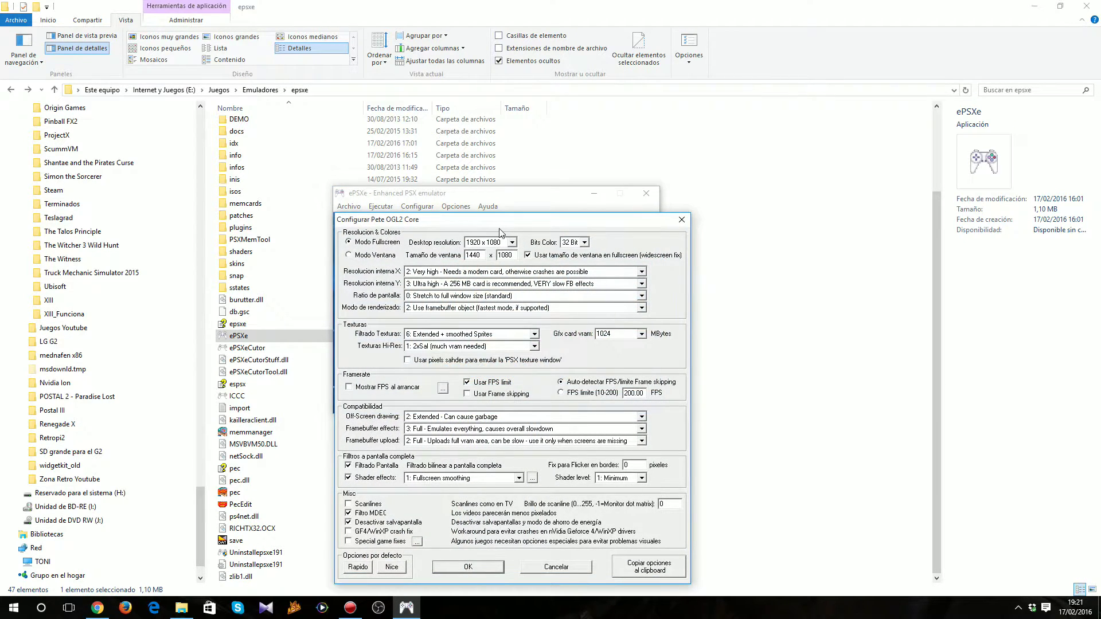
pyautogui.moveTo(491, 223); pyautogui.dragTo(477, 158)
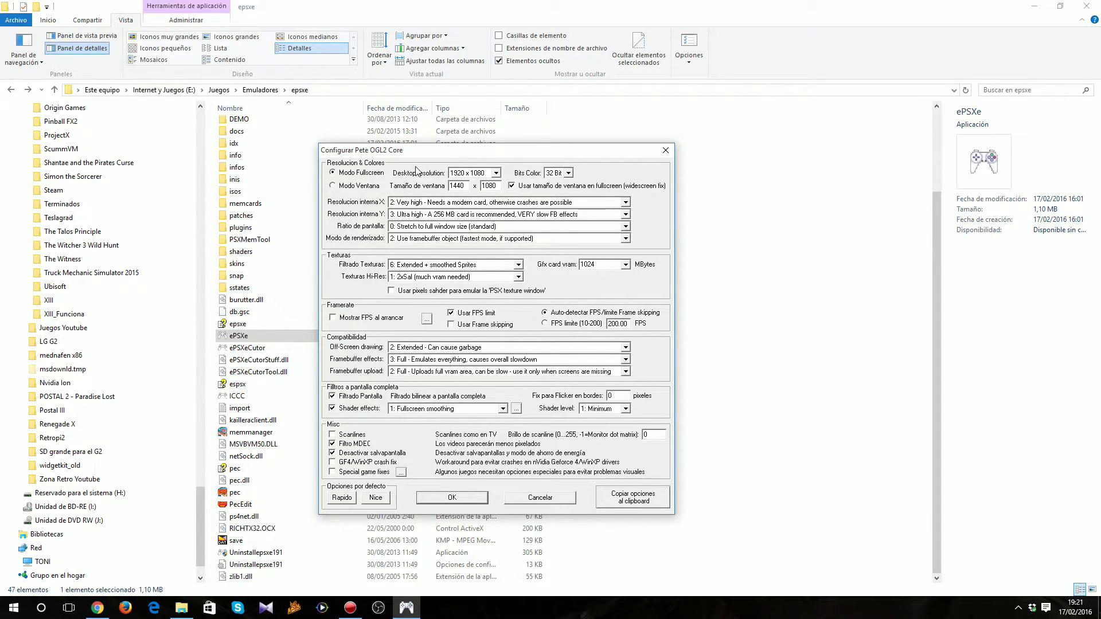
# Step: Review the available desktop resolutions for fullscreen mode and choose 1920 x 1080
pyautogui.click(497, 173)
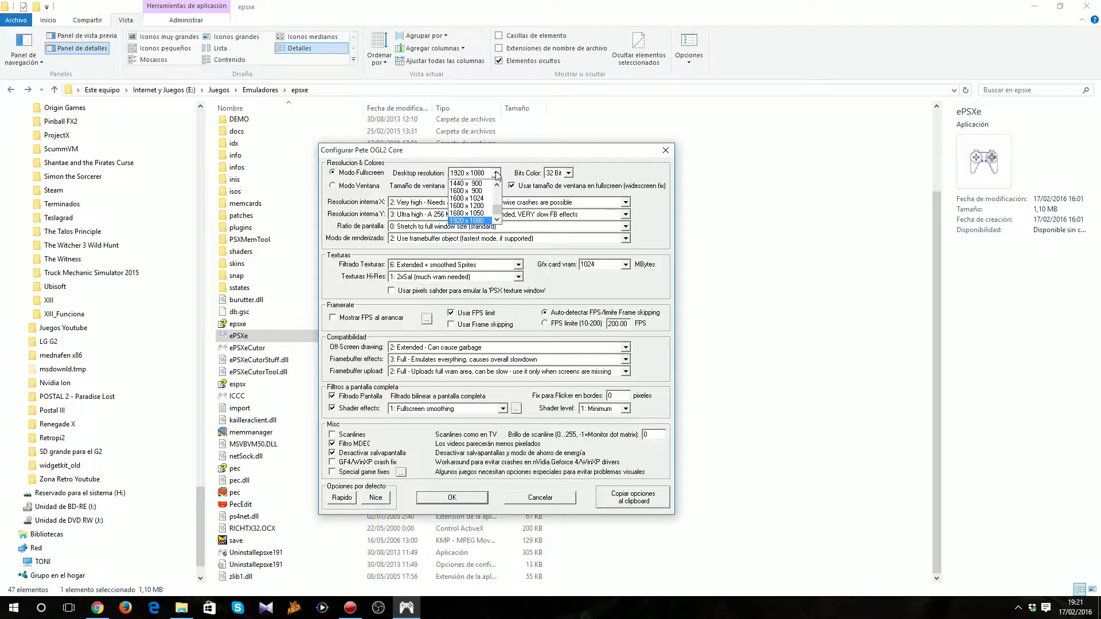
pyautogui.scroll(5, 497, 212)
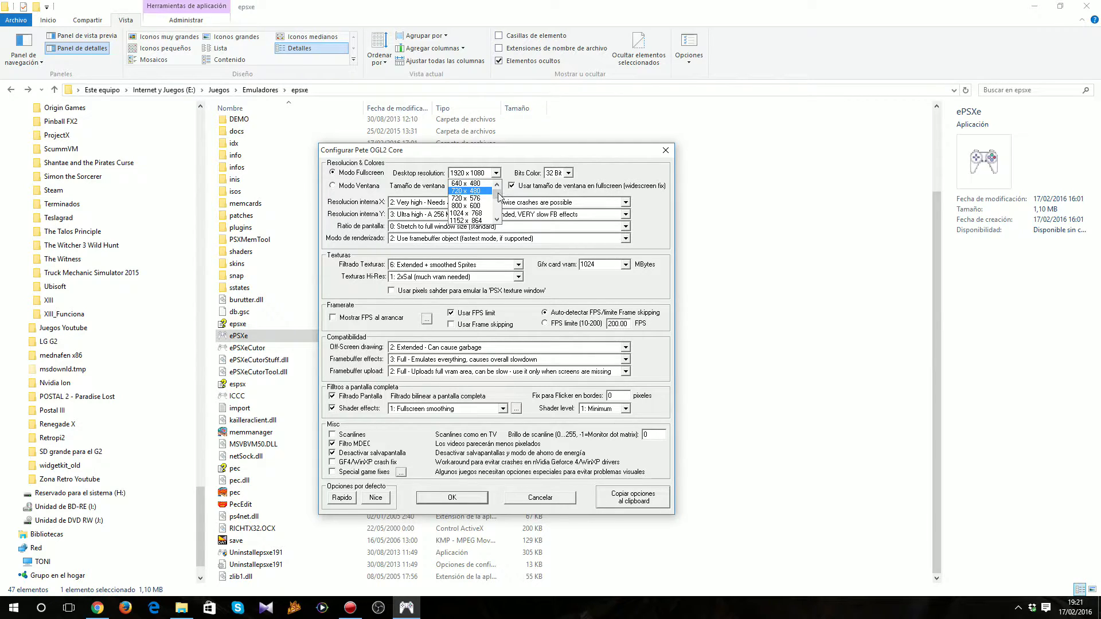
pyautogui.scroll(-5, 498, 197)
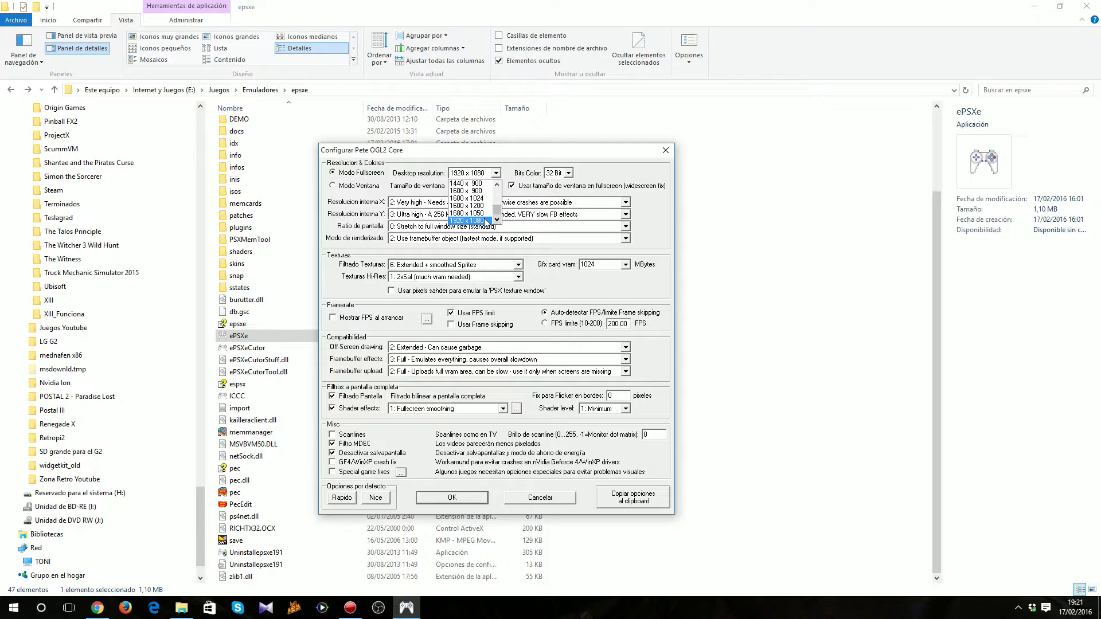
pyautogui.click(487, 221)
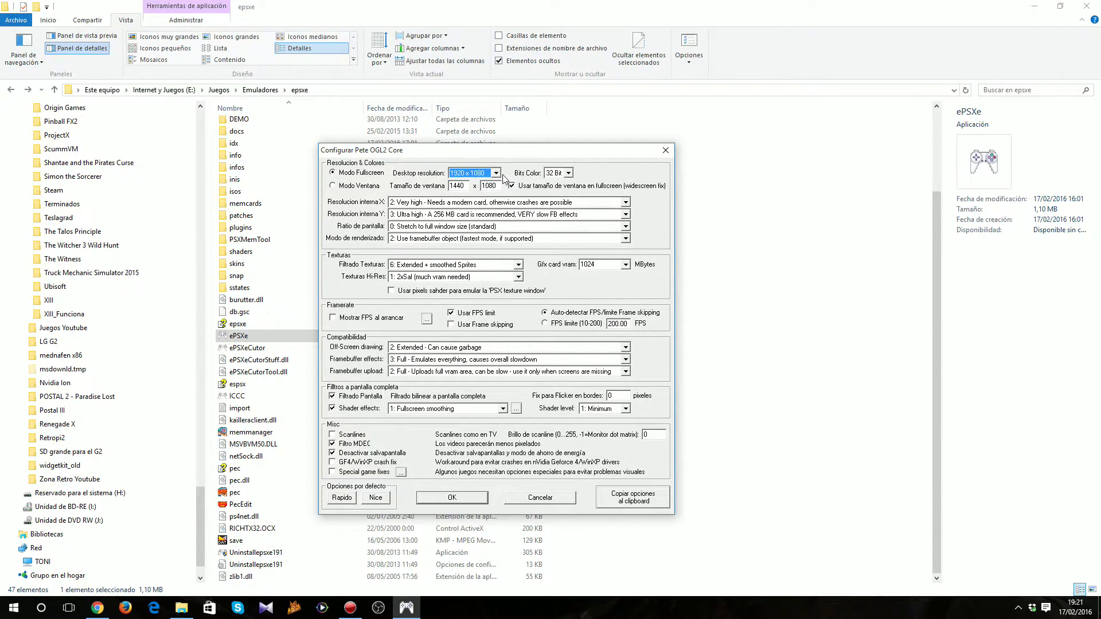
# Step: Keep the colour depth at 32 Bit and the fullscreen window-size option enabled, and minimize the file explorer window
pyautogui.click(569, 175)
pyautogui.click(568, 186)
pyautogui.click(512, 186)
pyautogui.click(1034, 7)
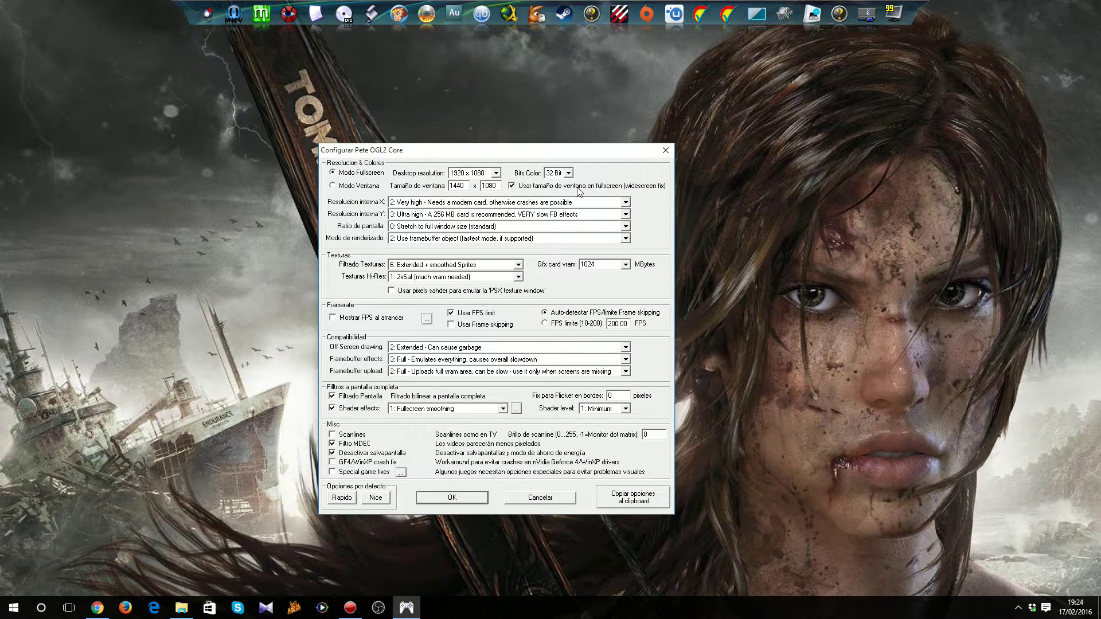
# Step: Search Windows for "calcu" and open the Calculadora app alongside the video configuration
pyautogui.moveTo(450, 186); pyautogui.dragTo(465, 185)
pyautogui.press('End')
pyautogui.click(41, 607)
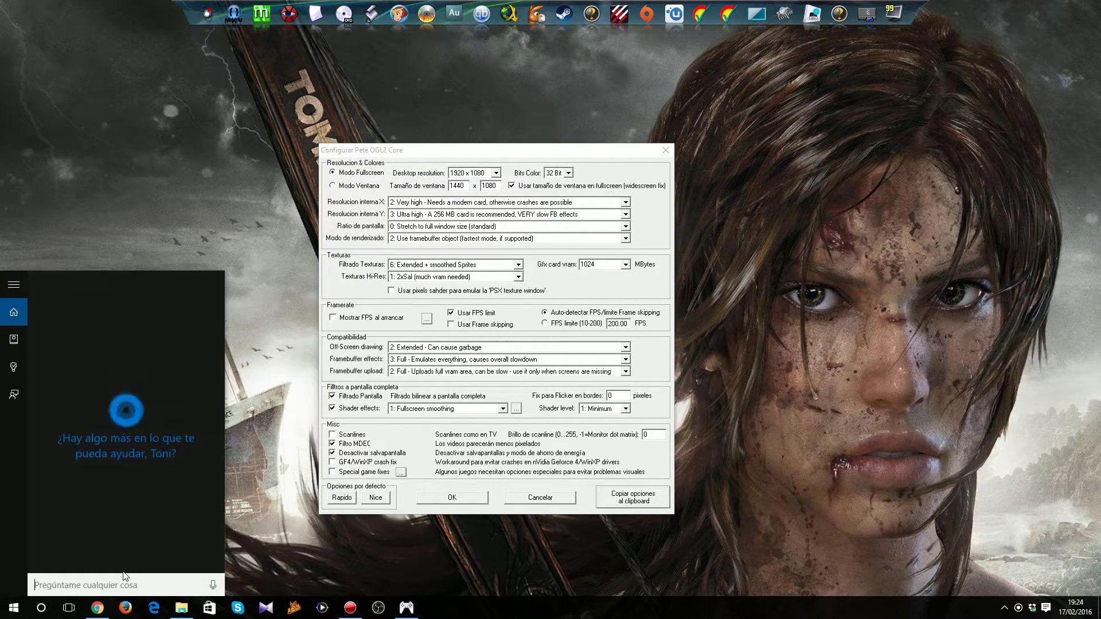
pyautogui.write('calcu')
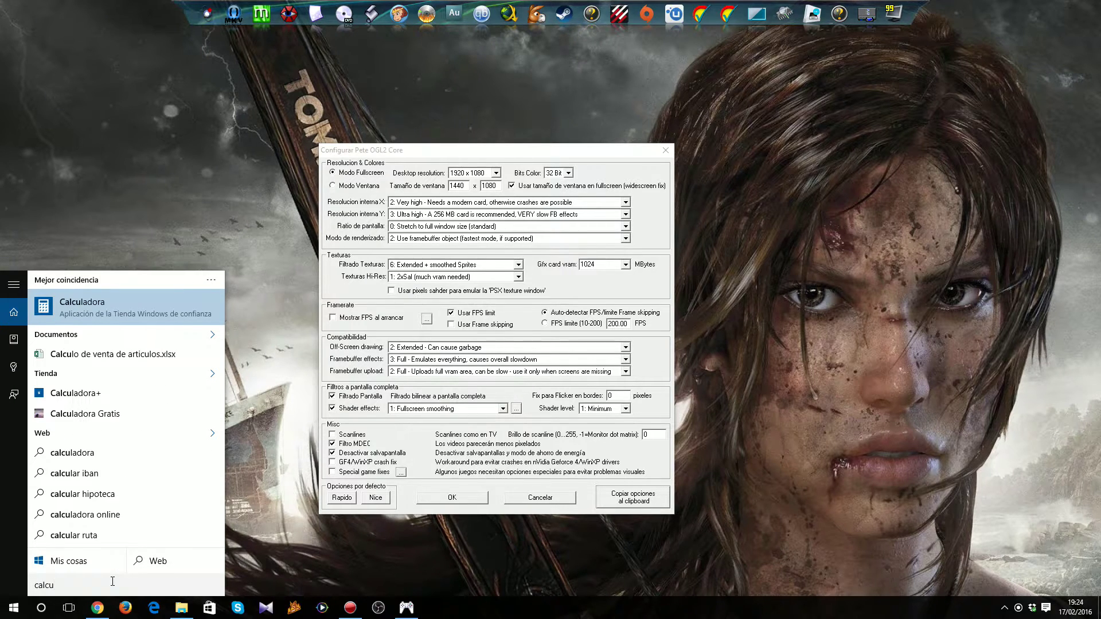
pyautogui.press('Return')
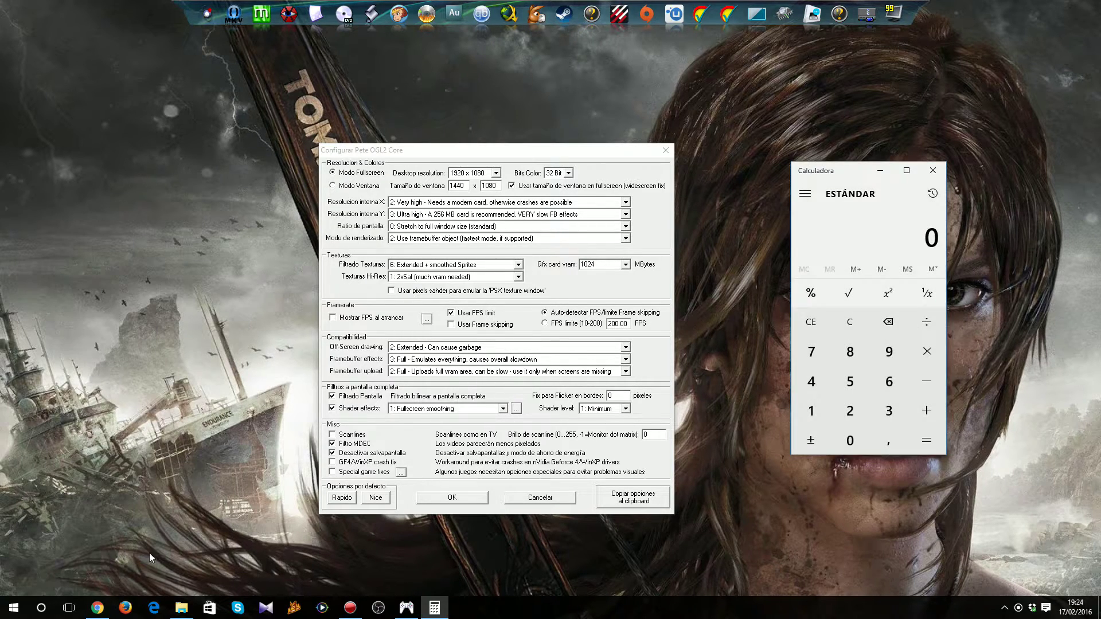
pyautogui.doubleClick(461, 186)
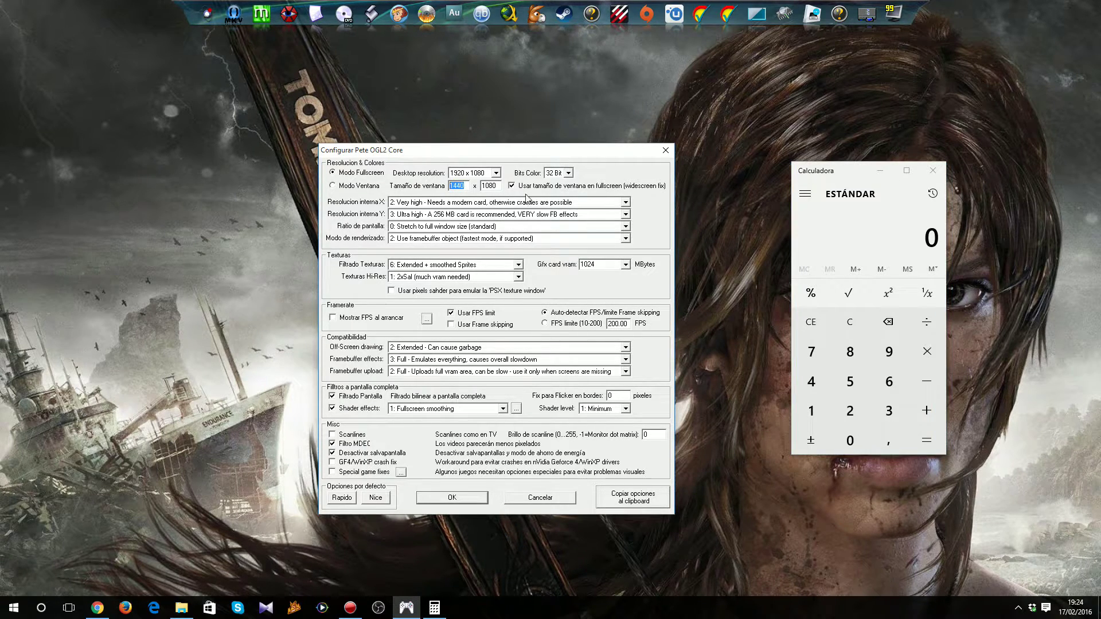
pyautogui.click(467, 186)
pyautogui.write('4')
pyautogui.press('Delete')
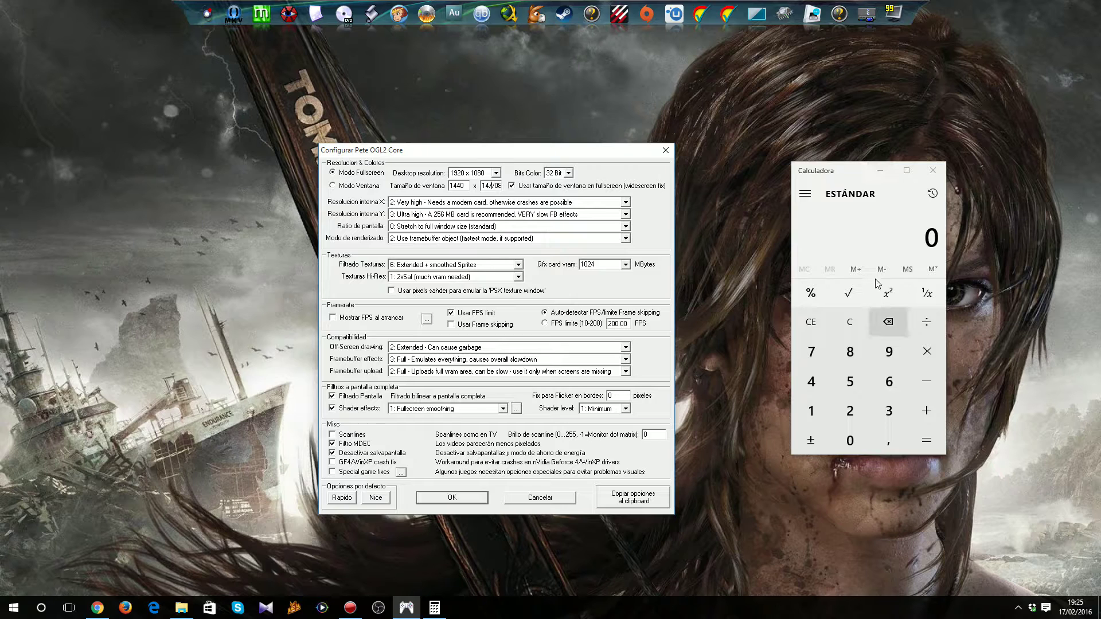
pyautogui.click(865, 245)
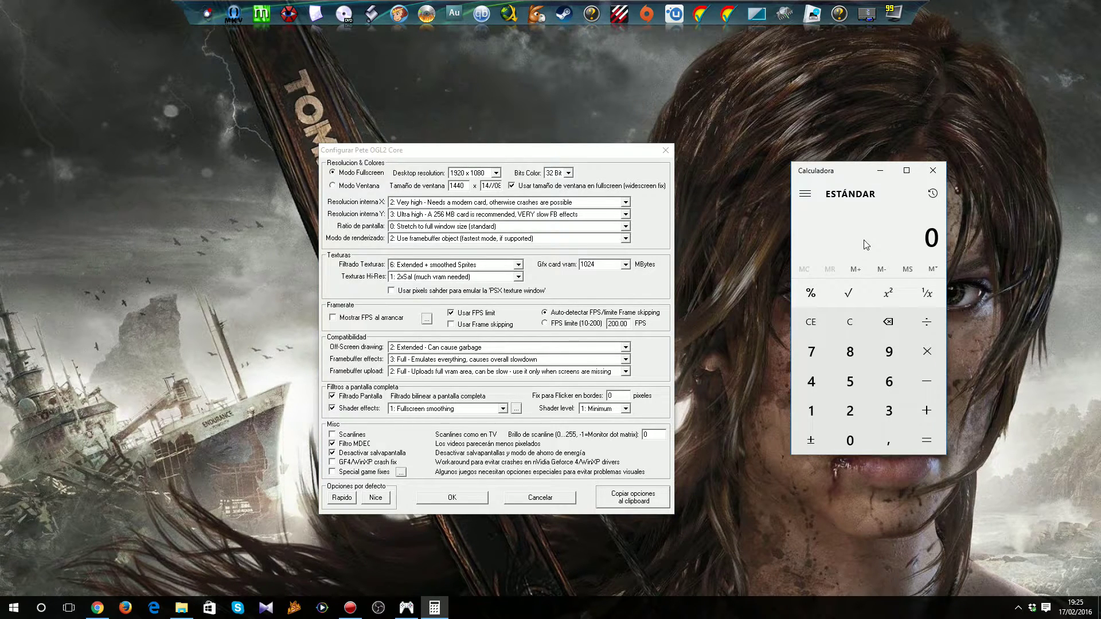
# Step: Set the window height in the video configuration to 1080
pyautogui.click(492, 185)
pyautogui.doubleClick(492, 185)
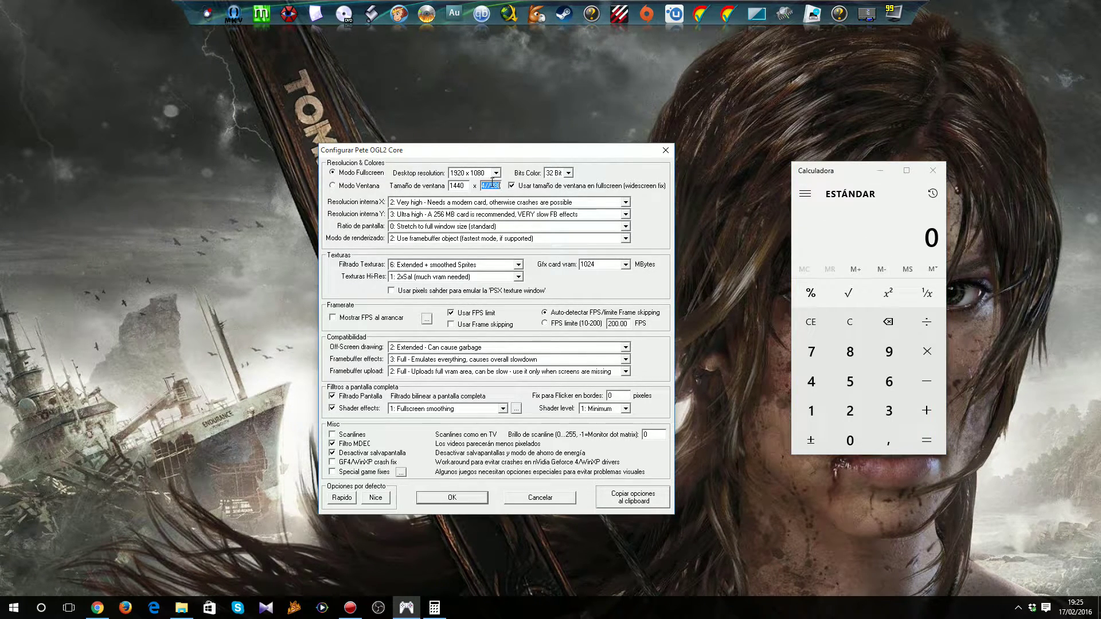
pyautogui.write('1080')
# Step: Switch to the calculator and divide 4 by 3 to get the aspect ratio value
pyautogui.click(852, 179)
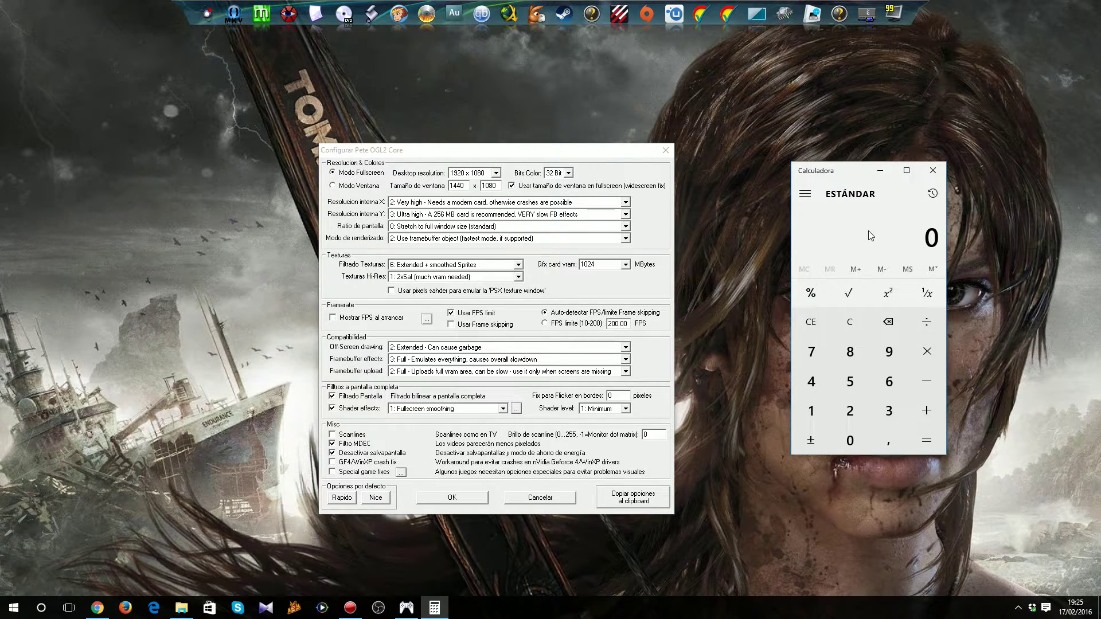
pyautogui.press('4')
pyautogui.press('/')
pyautogui.press('3')
pyautogui.press('Return')
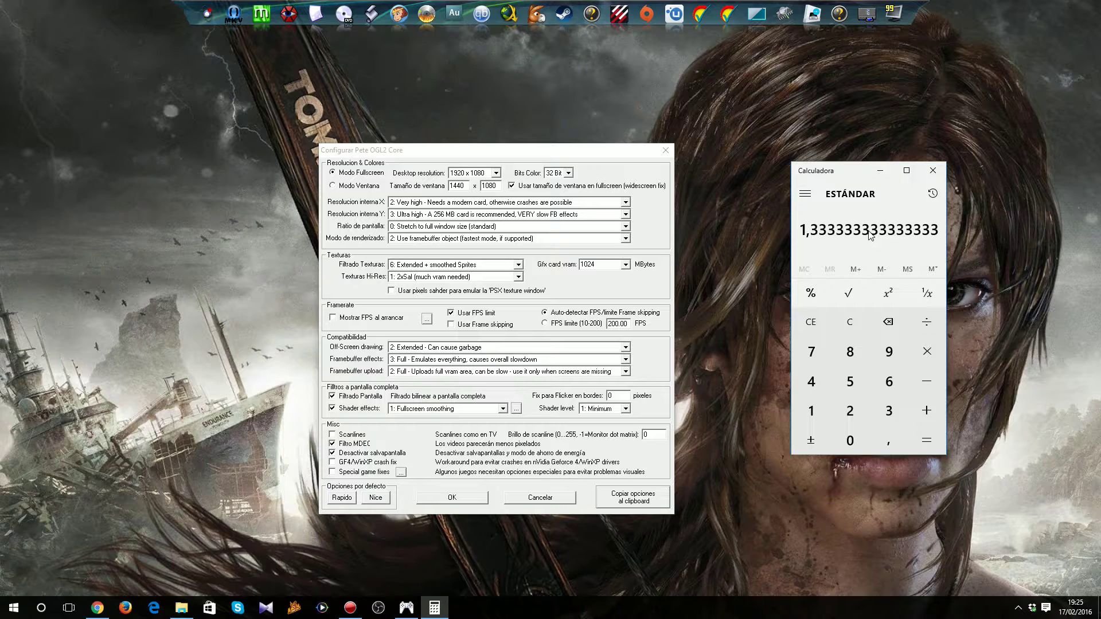
# Step: Clear the calculator, divide 1440 by 1080 to check the window's aspect ratio, and close the calculator
pyautogui.press('Delete')
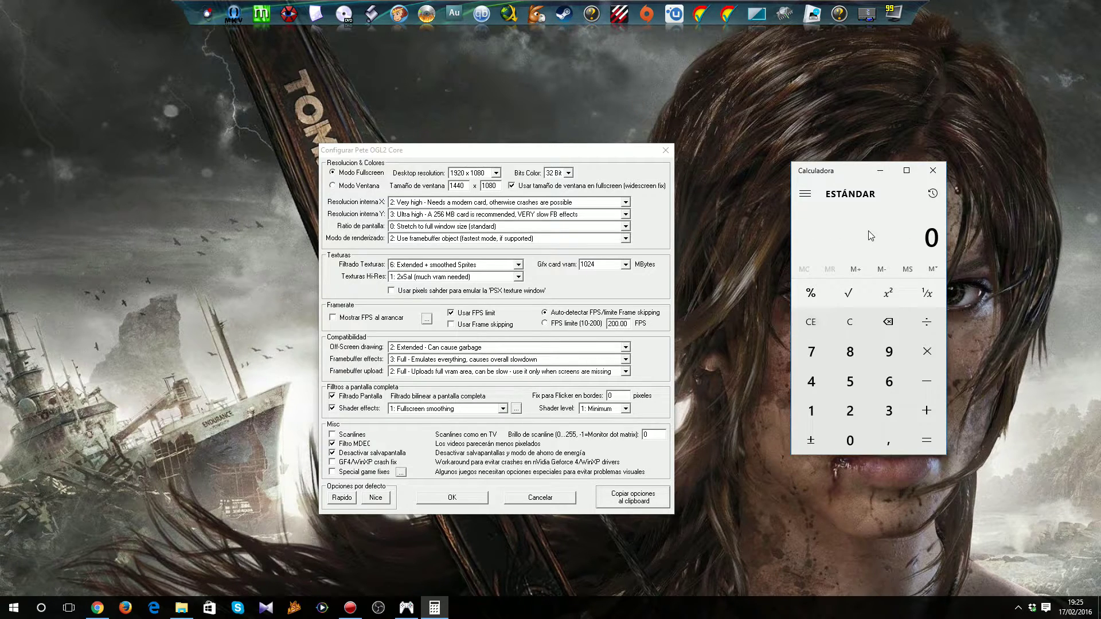
pyautogui.write('1440')
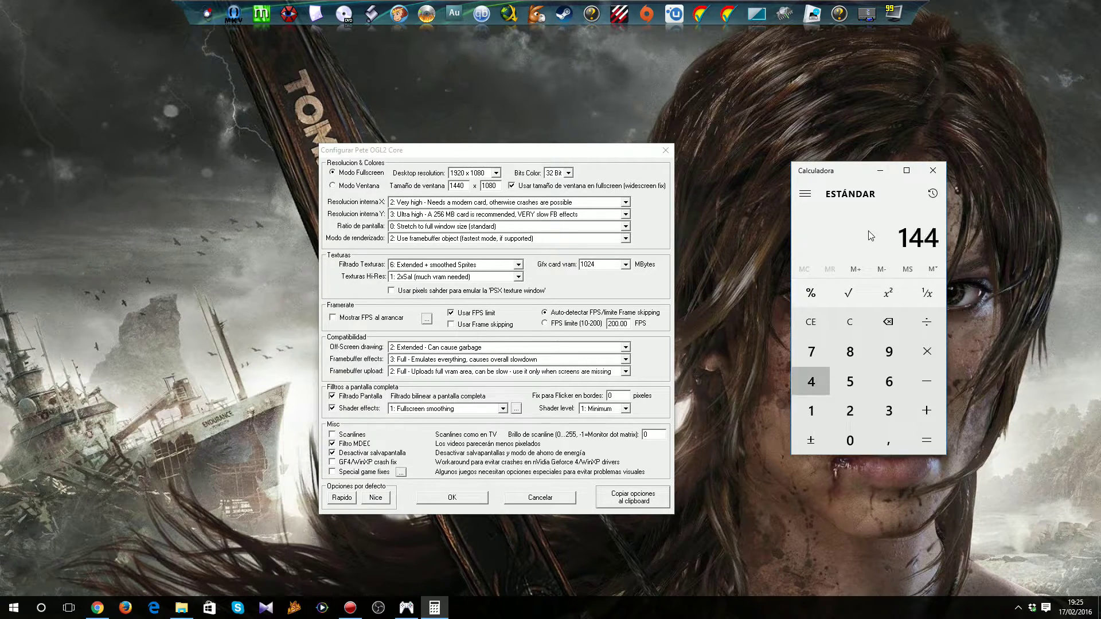
pyautogui.press('/')
pyautogui.write('1080')
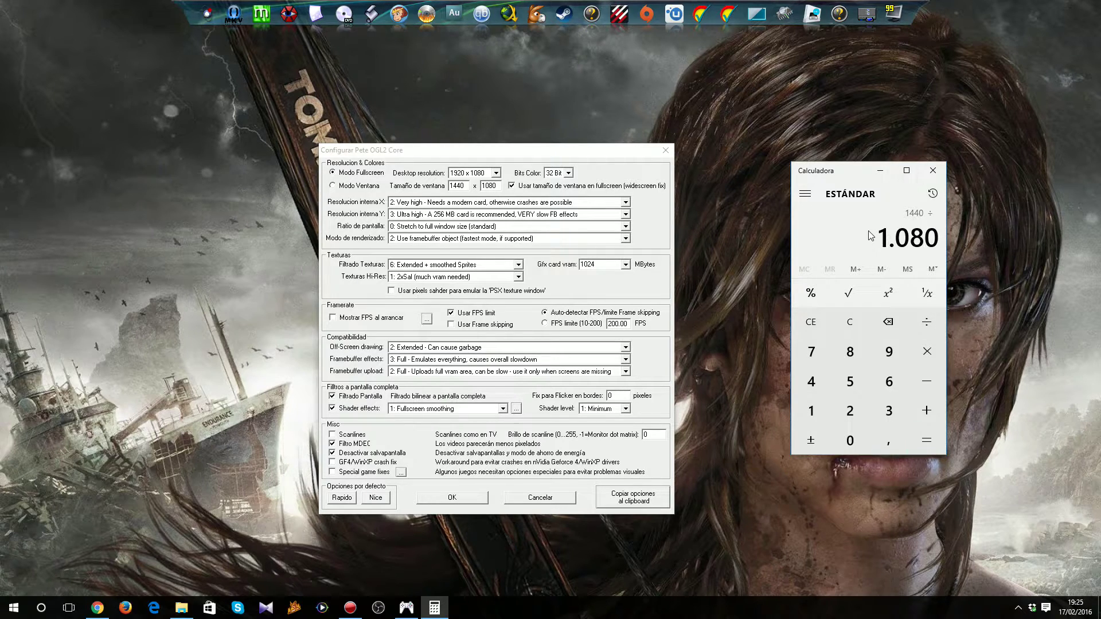
pyautogui.press('Return')
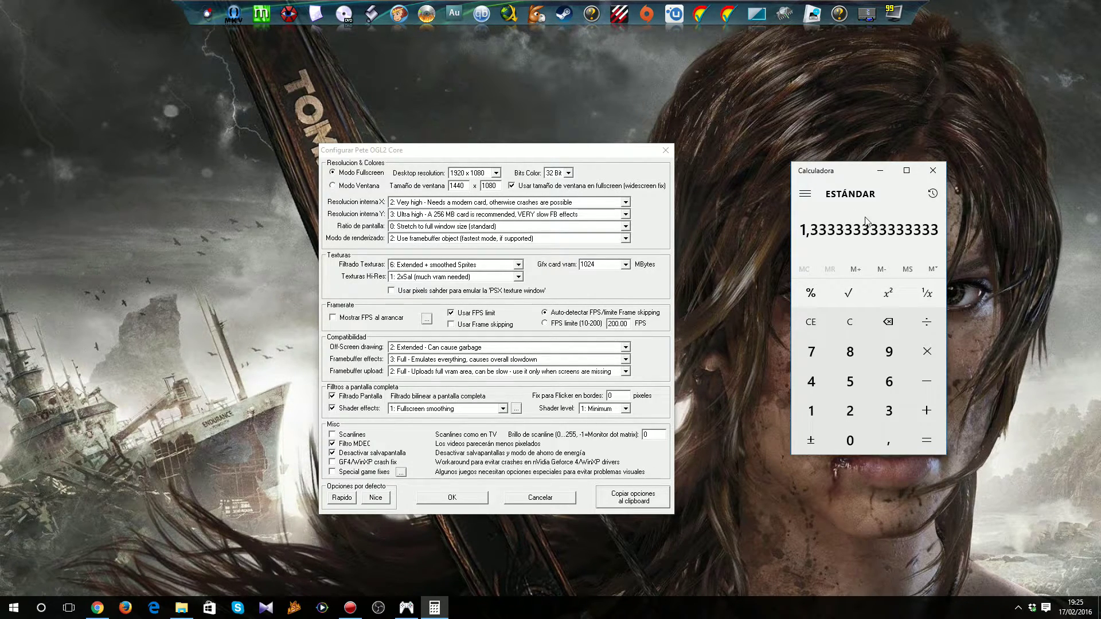
pyautogui.click(931, 169)
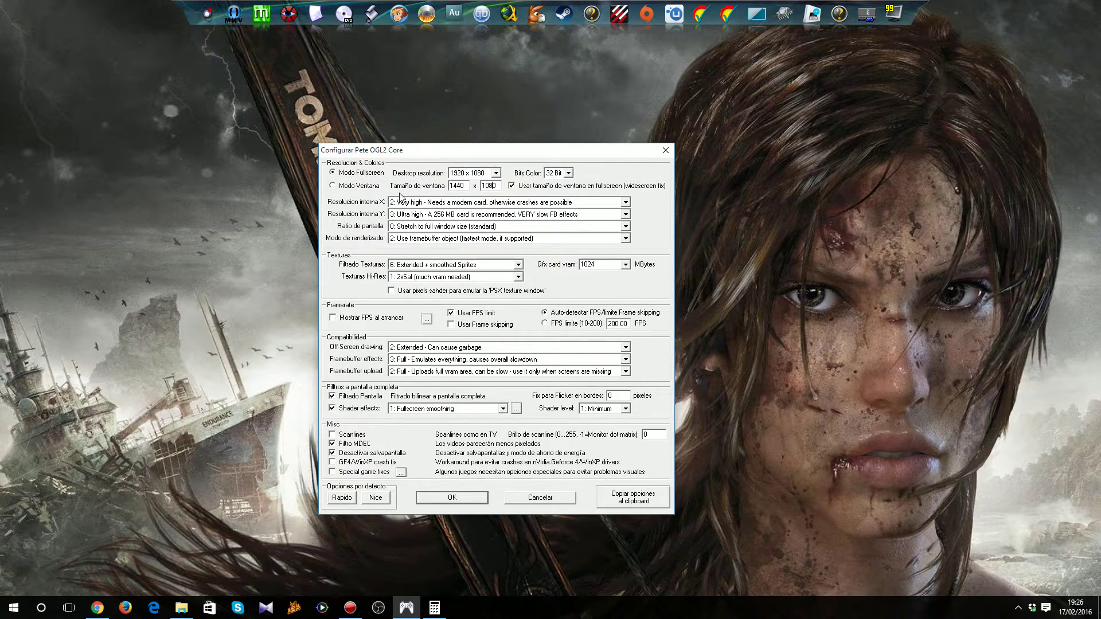
# Step: Set the internal X resolution to "2: Very high" and the internal Y resolution to "3: Ultra high"
pyautogui.click(411, 203)
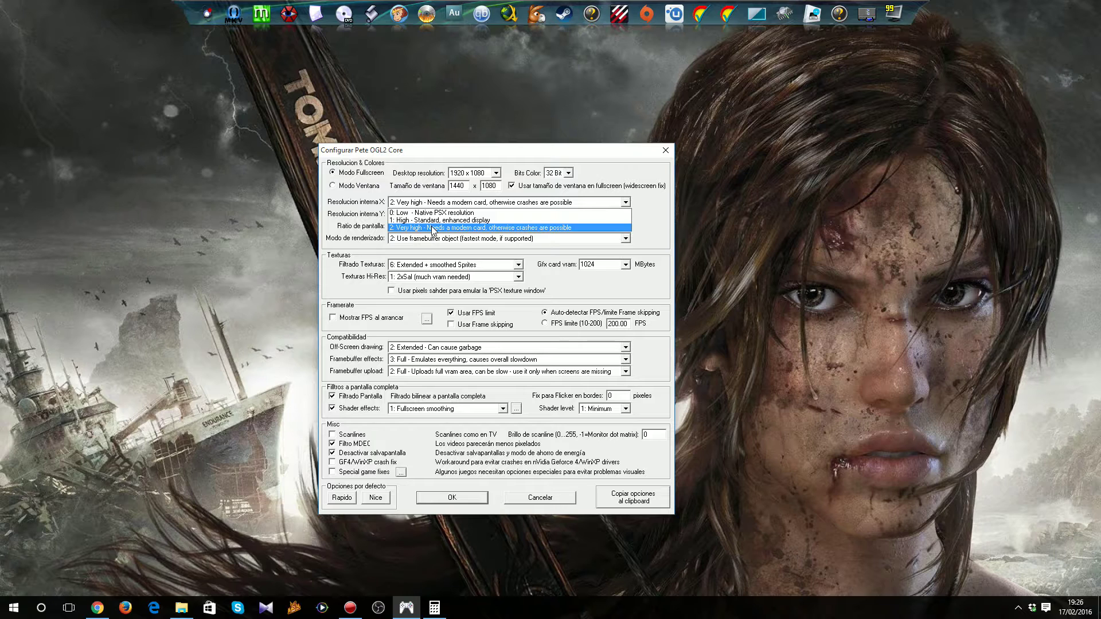
pyautogui.click(432, 229)
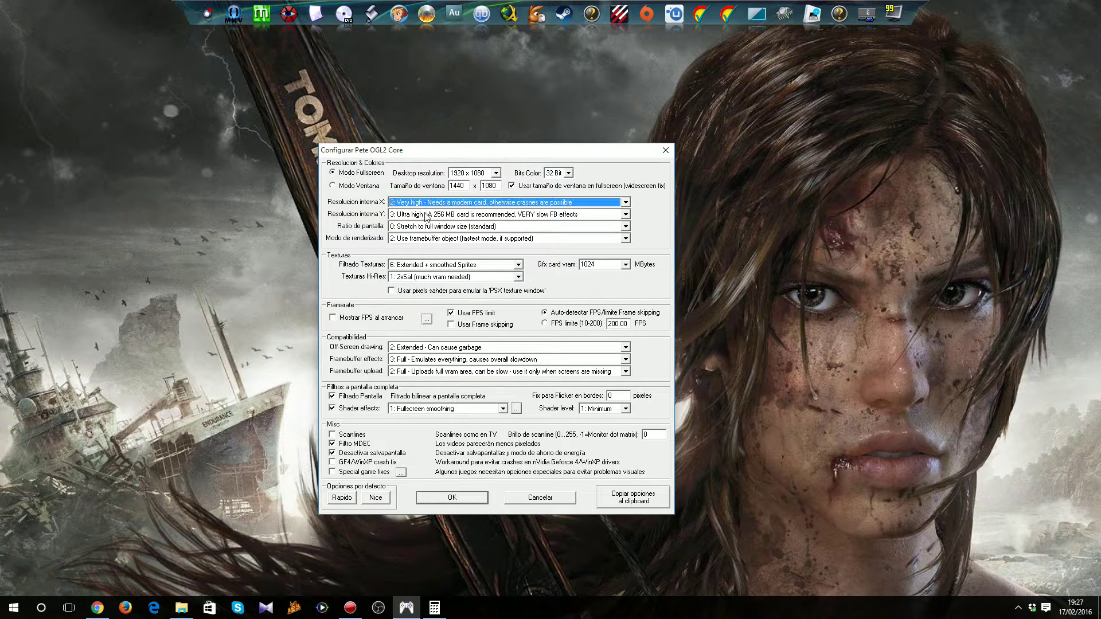
pyautogui.click(412, 204)
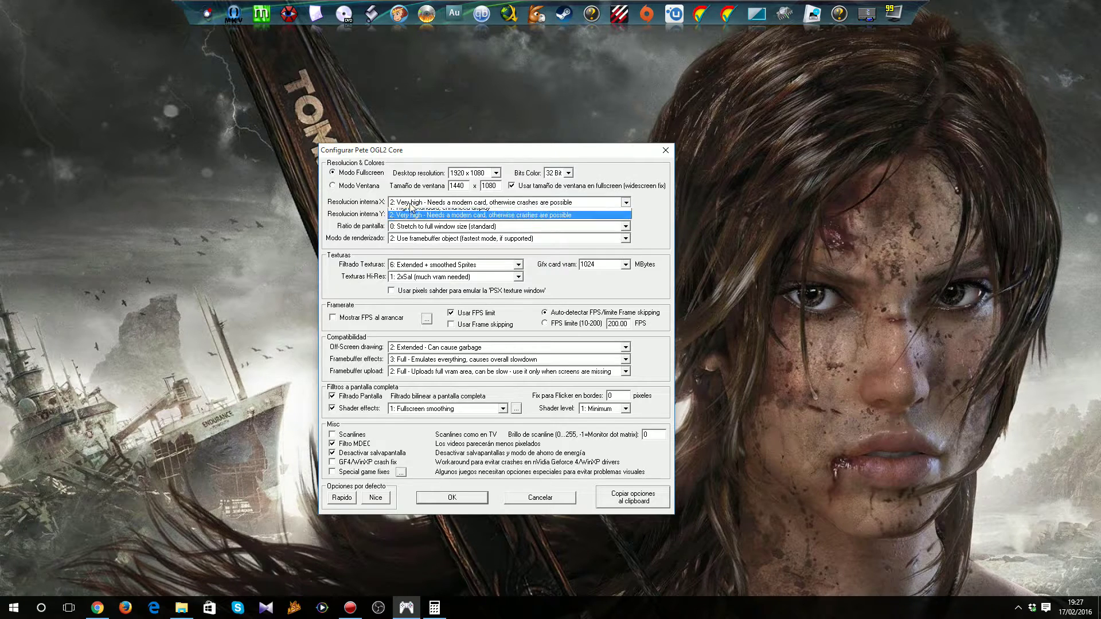
pyautogui.click(403, 215)
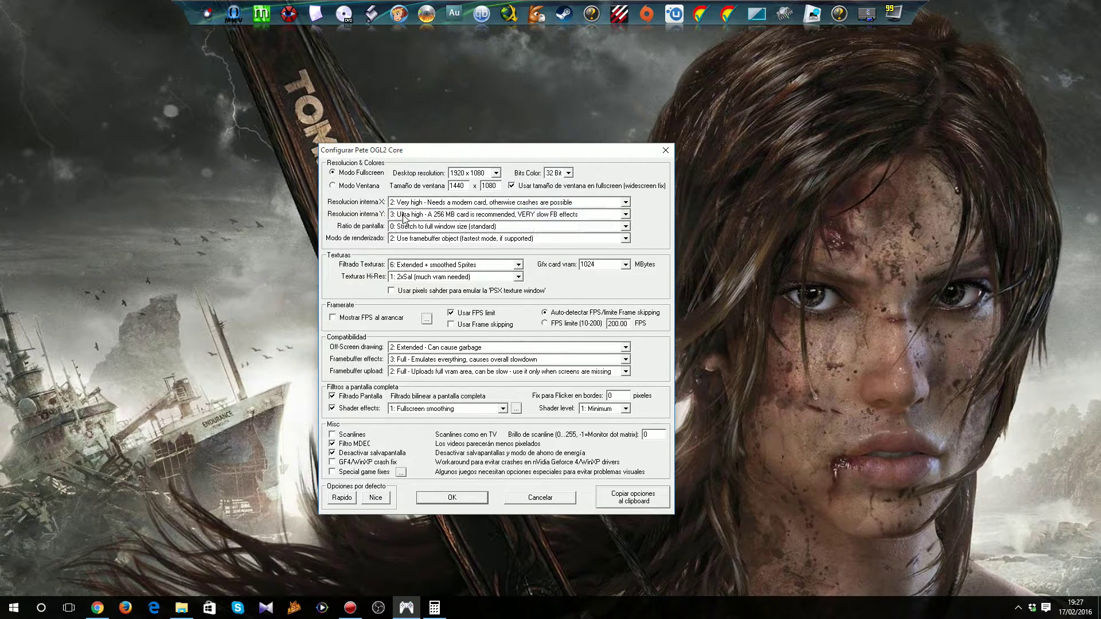
pyautogui.click(394, 204)
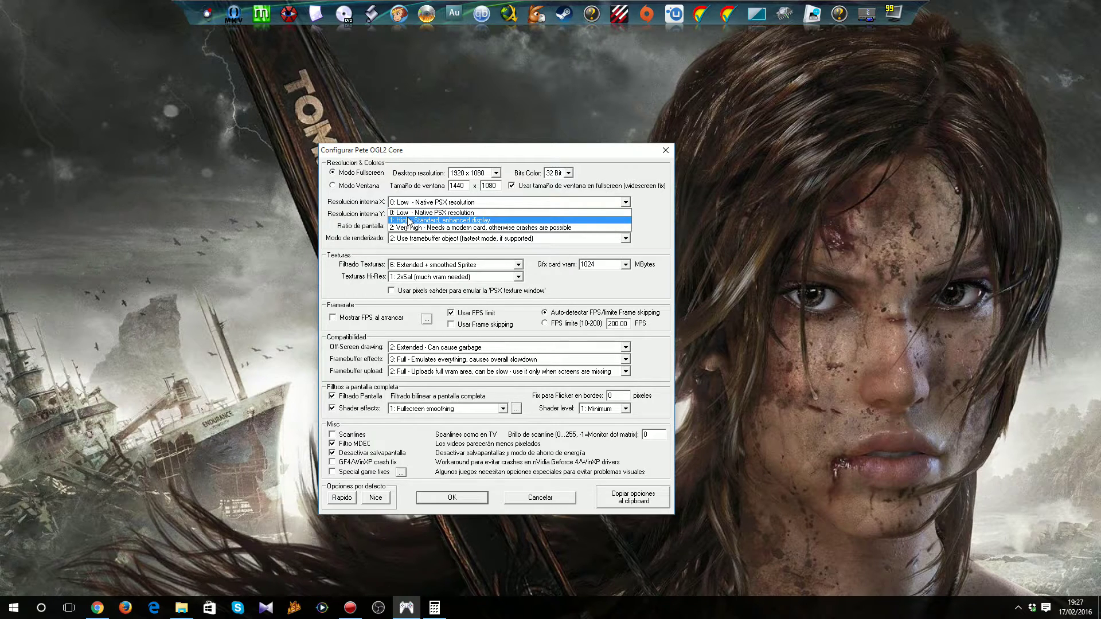
pyautogui.click(420, 227)
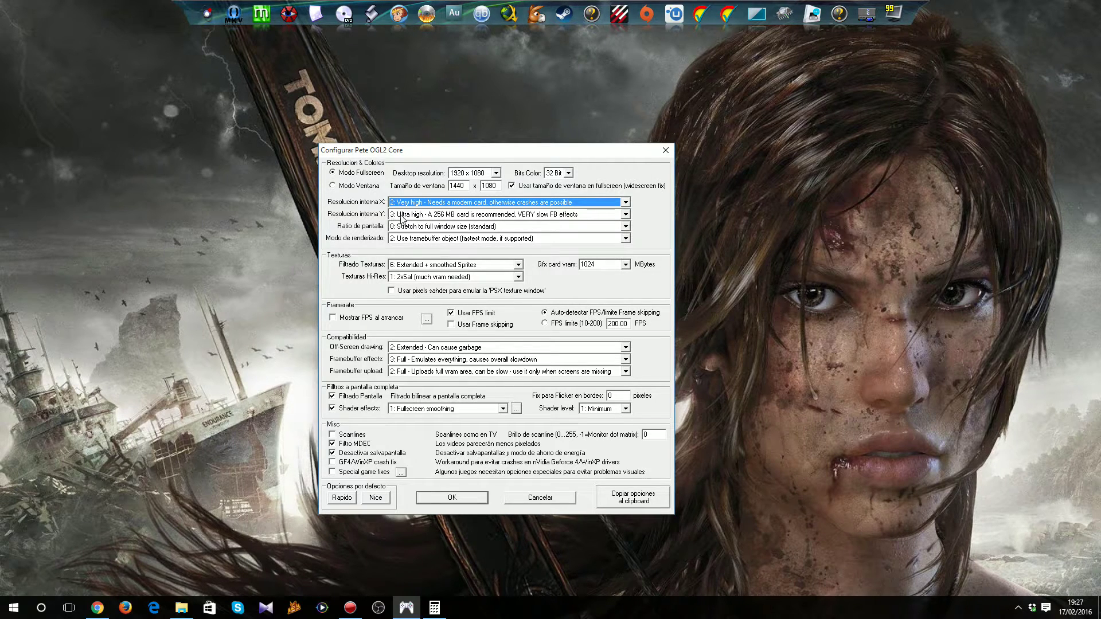
pyautogui.click(415, 214)
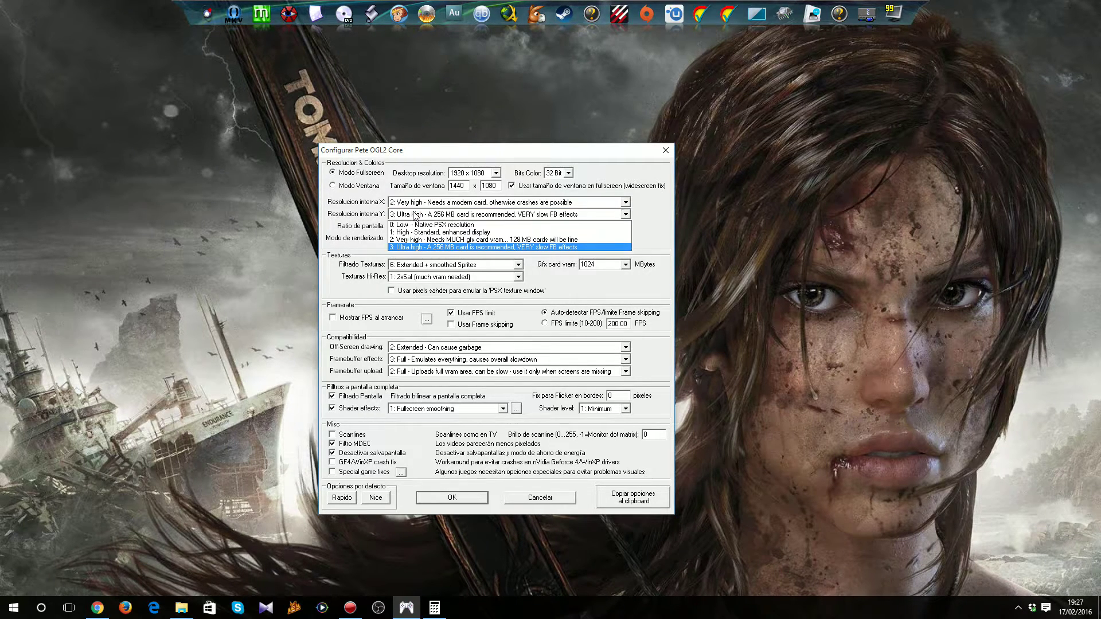
pyautogui.click(398, 247)
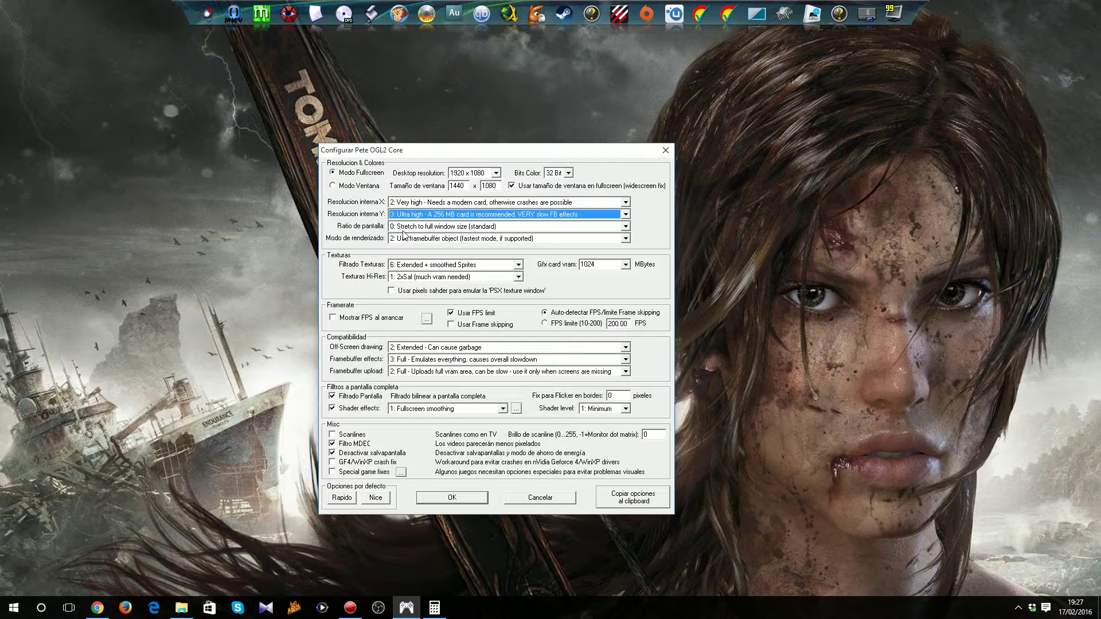
# Step: Review the screen ratio choices and select "0: Stretch to full window size (standard)"
pyautogui.click(457, 185)
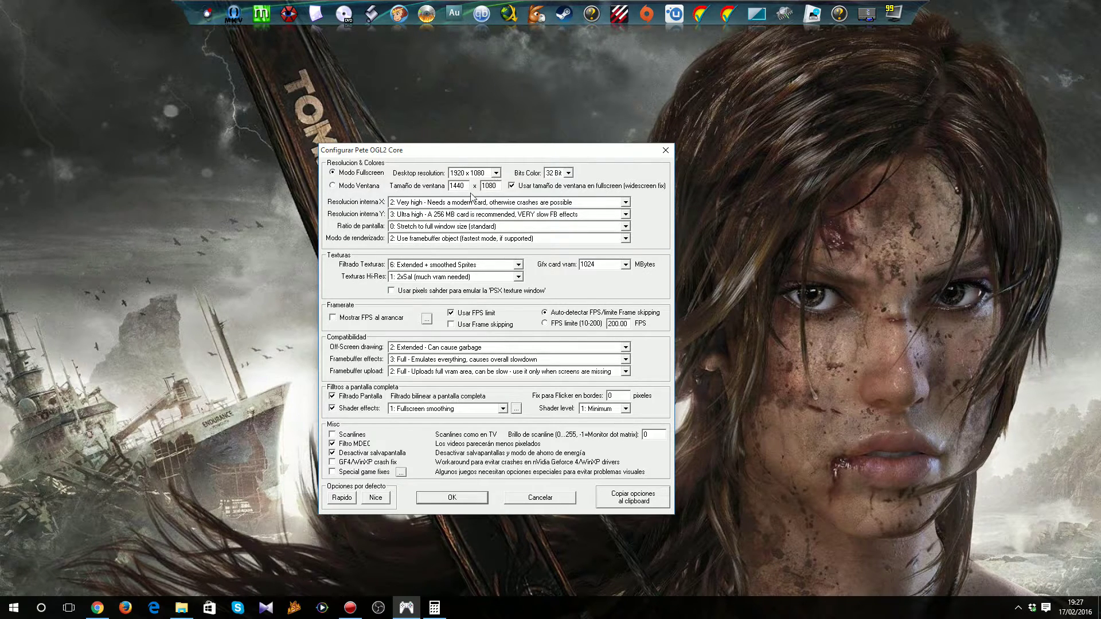
pyautogui.click(400, 226)
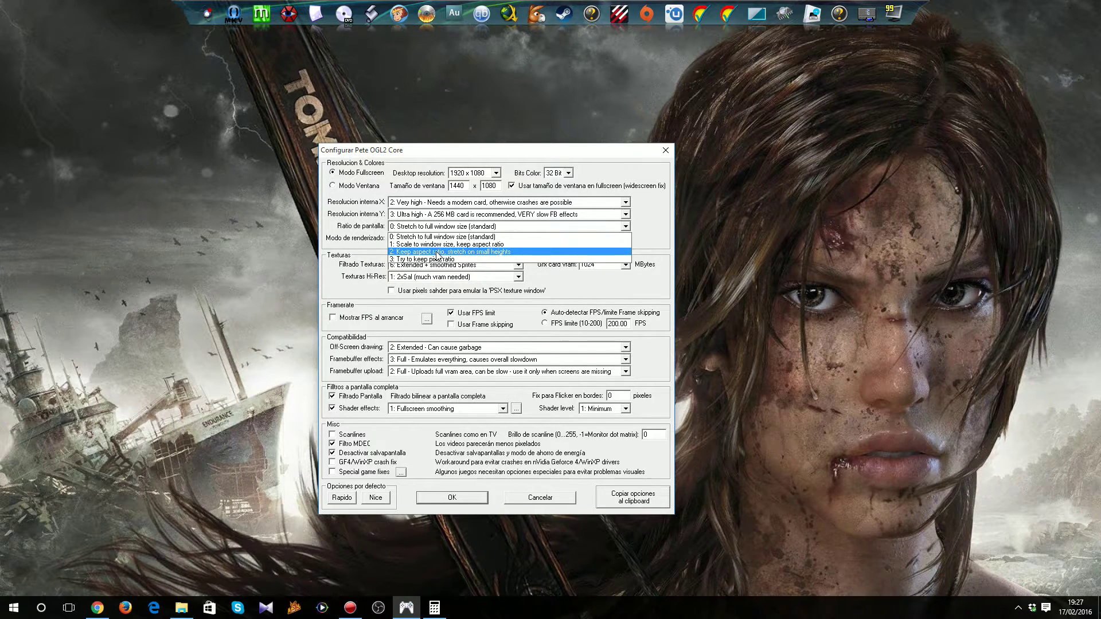
pyautogui.click(404, 237)
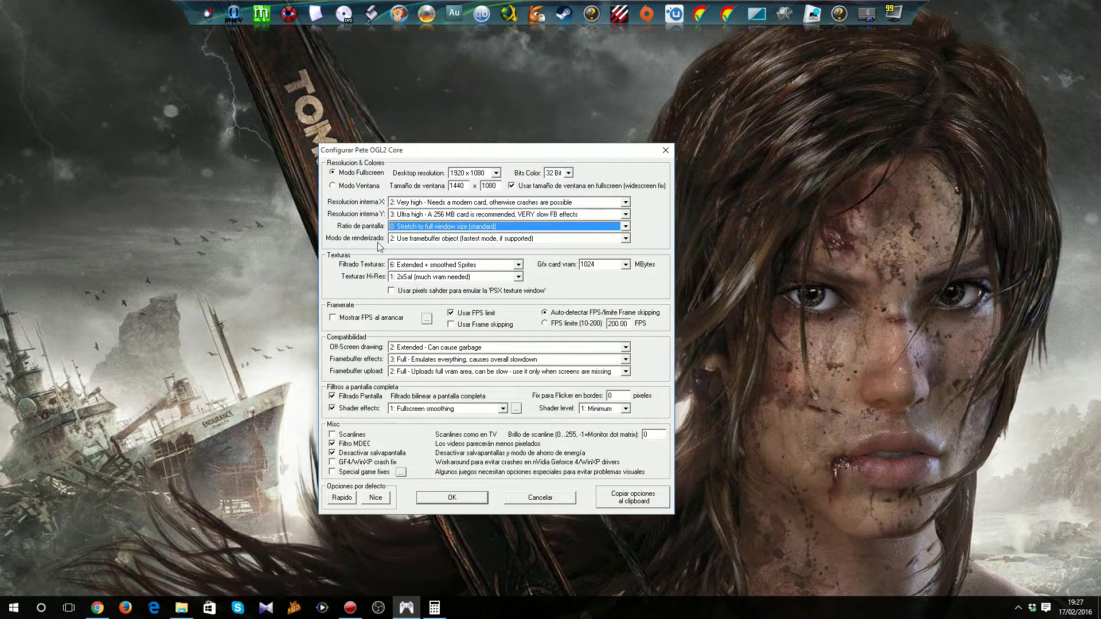
# Step: Set the rendering mode to "2: Use framebuffer object (fastest mode, if supported)"
pyautogui.click(410, 240)
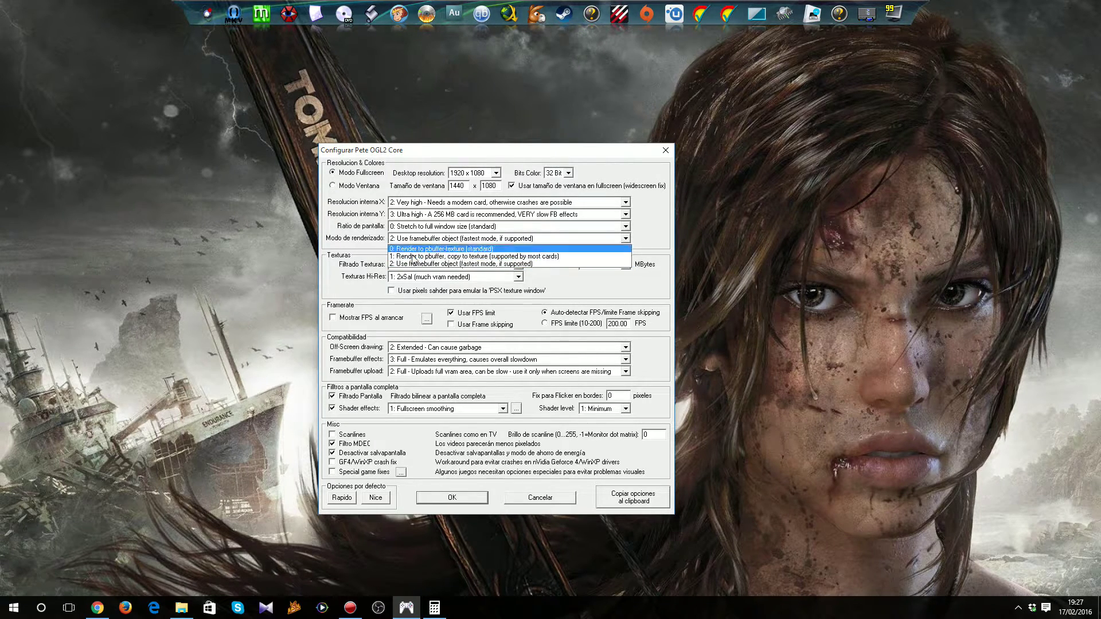
pyautogui.click(406, 264)
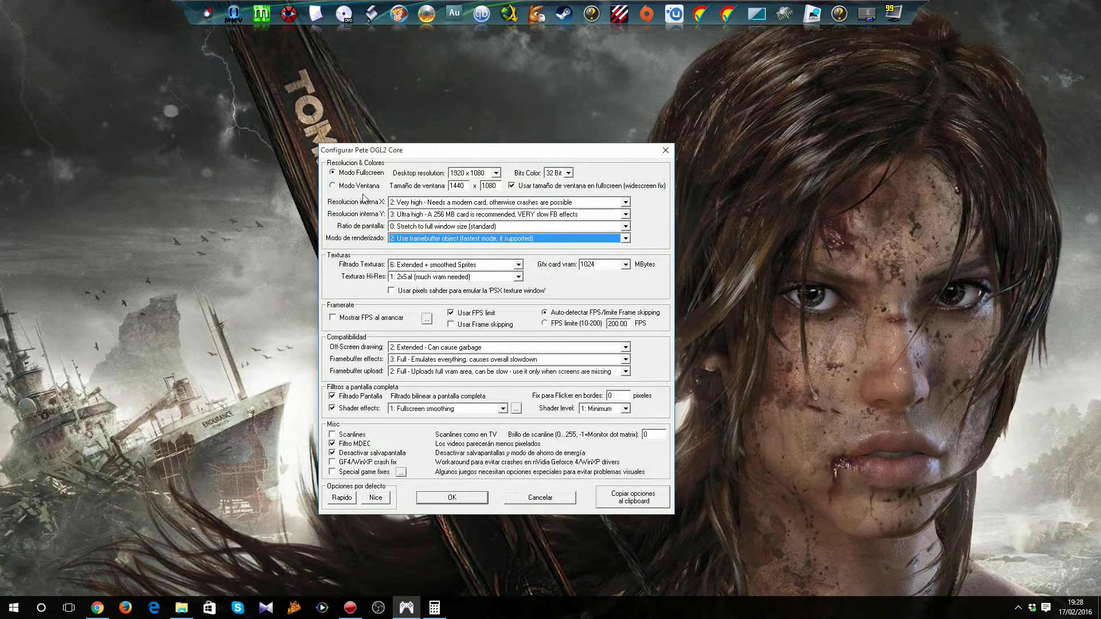
# Step: Set texture filtering to "6: Extended + smoothed Sprites" and hi-res textures to "1: 2xSal (much vram needed)"
pyautogui.click(421, 265)
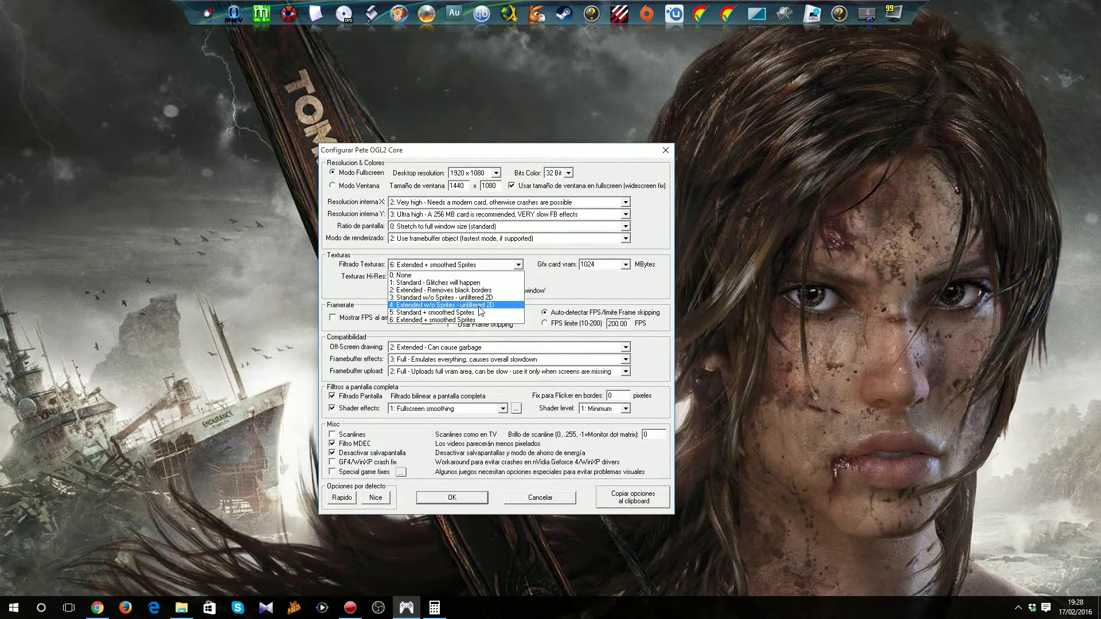
pyautogui.click(457, 321)
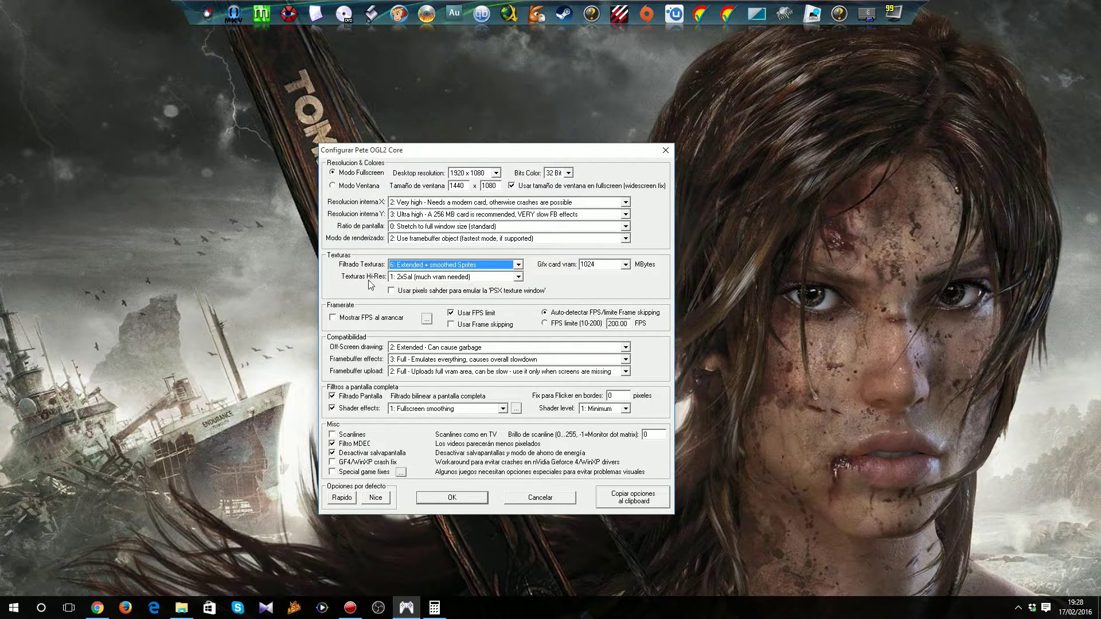
pyautogui.click(414, 278)
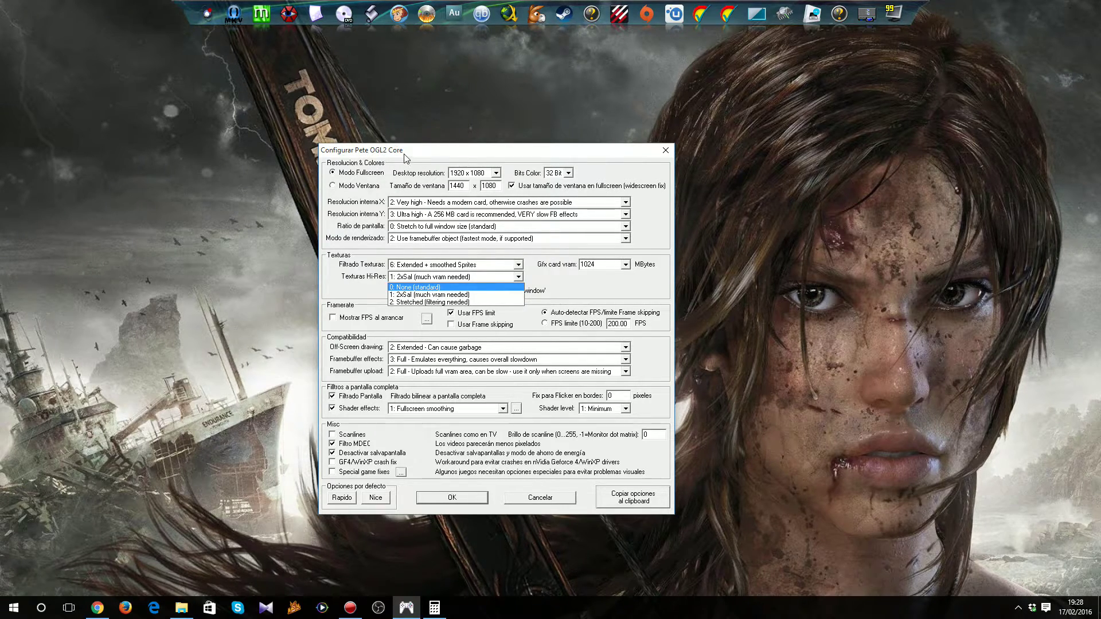
pyautogui.click(413, 295)
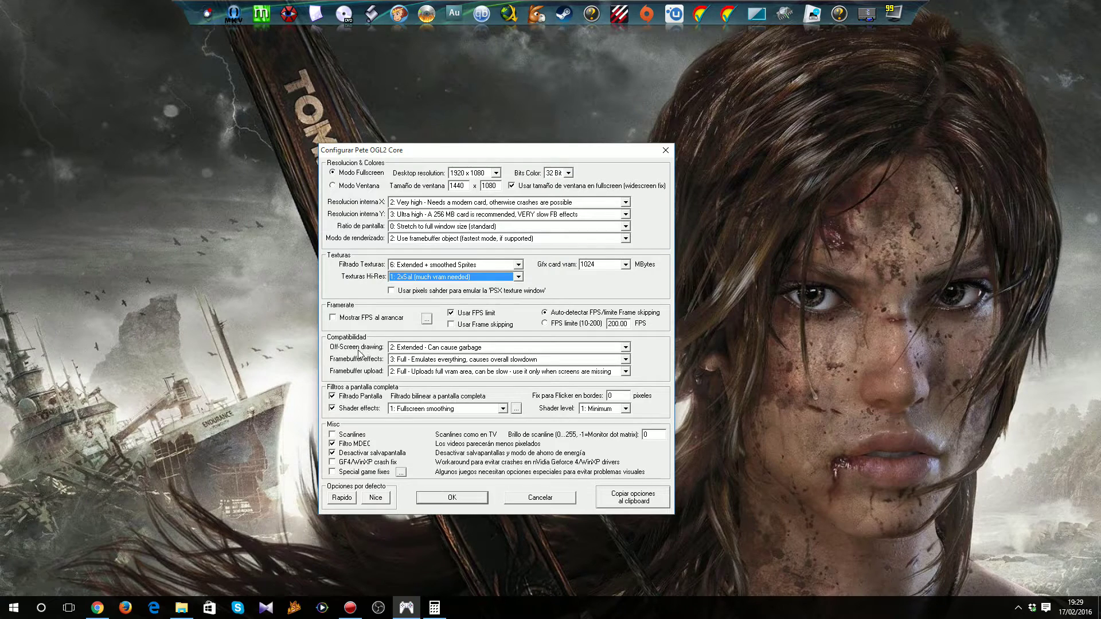
# Step: Keep off-screen drawing at "2: Extended - Can cause garbage" and set shader effects to "1: Fullscreen smoothing"
pyautogui.click(404, 348)
pyautogui.click(404, 348)
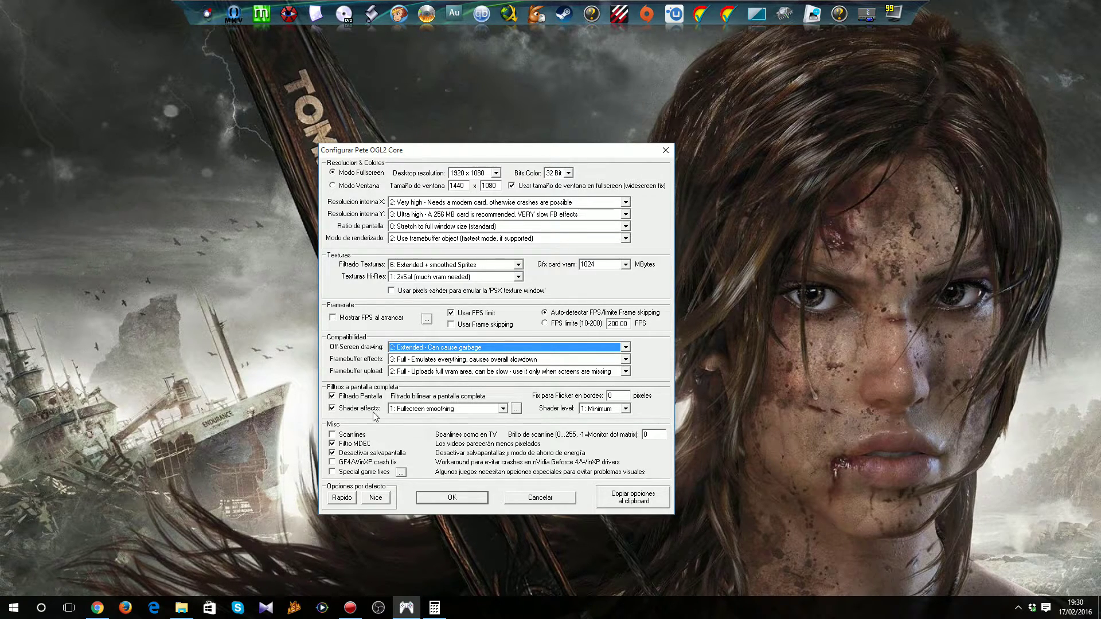
pyautogui.click(434, 408)
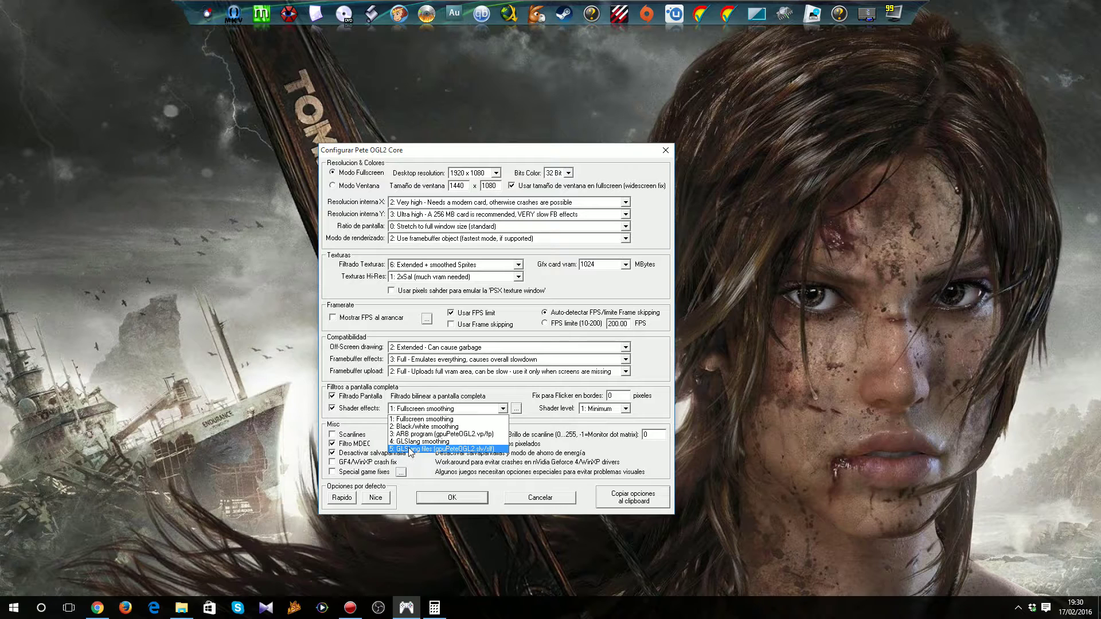
pyautogui.click(422, 420)
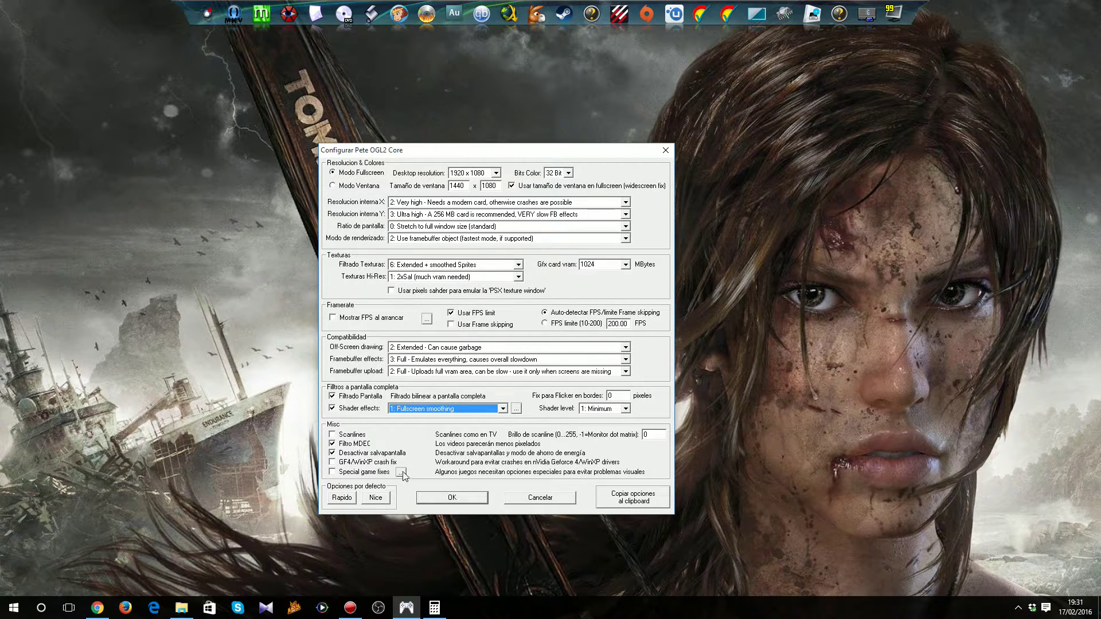
# Step: Review the special game fixes list, cancel it without enabling any fix, and save the video plugin configuration
pyautogui.click(331, 472)
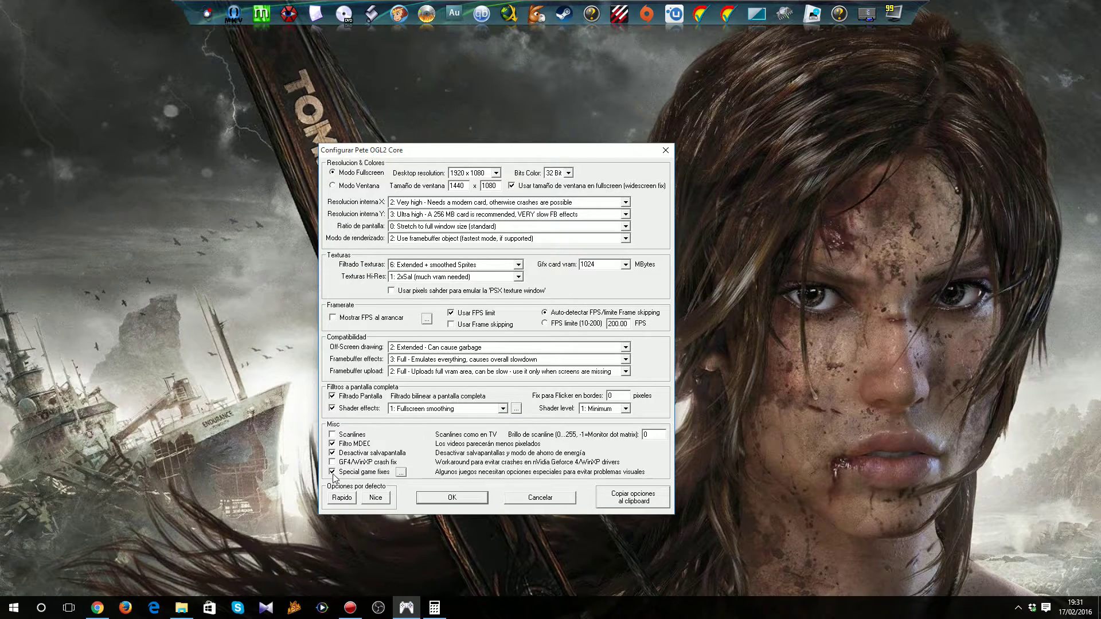
pyautogui.click(400, 472)
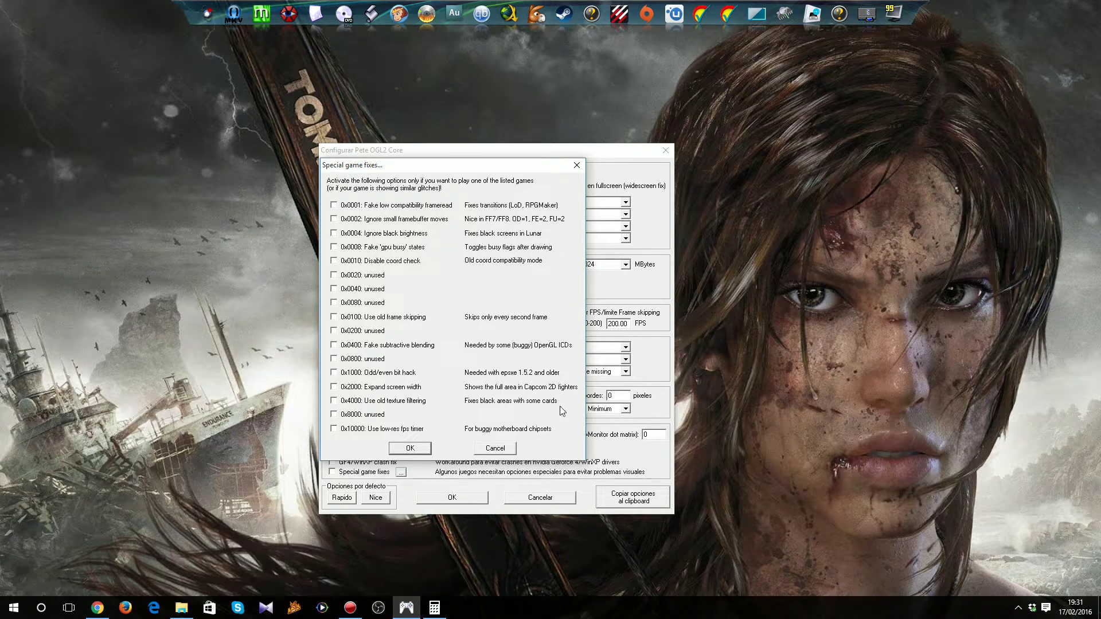
pyautogui.click(505, 448)
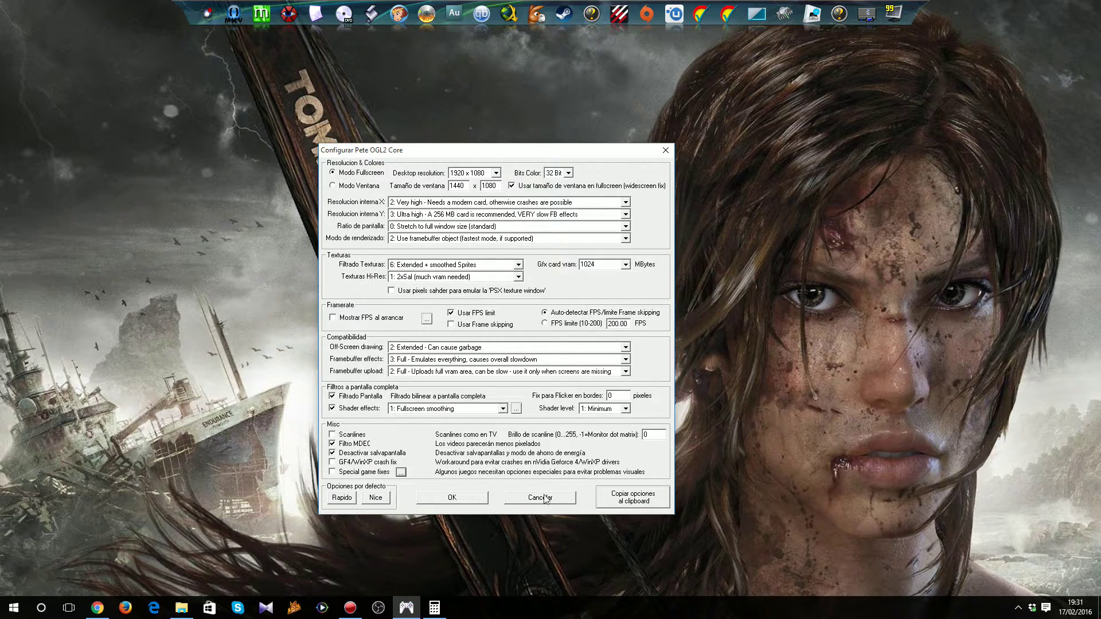
pyautogui.click(474, 496)
# Step: Open the sound configuration, try both latency choices, and set the sound latency to "5: Latencia Baja"
pyautogui.click(406, 208)
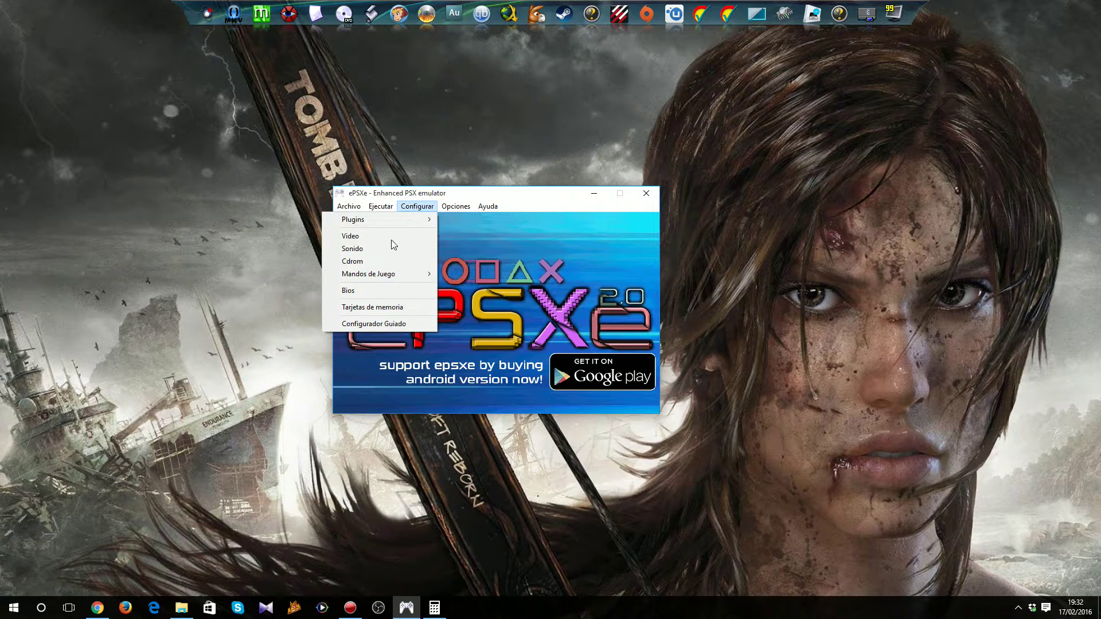
pyautogui.click(358, 249)
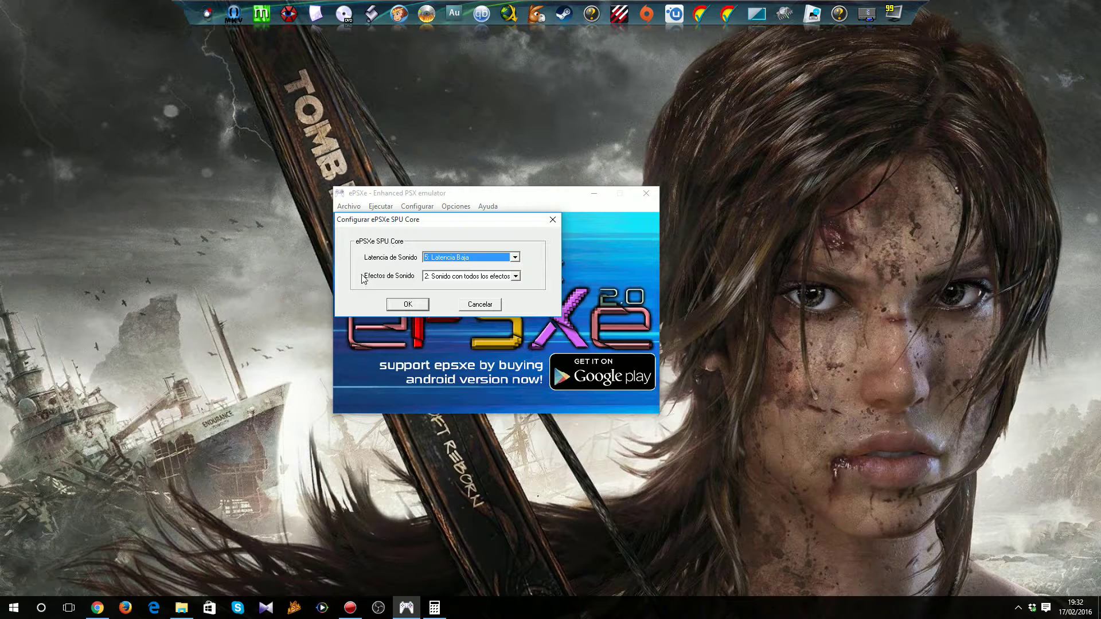
pyautogui.click(461, 259)
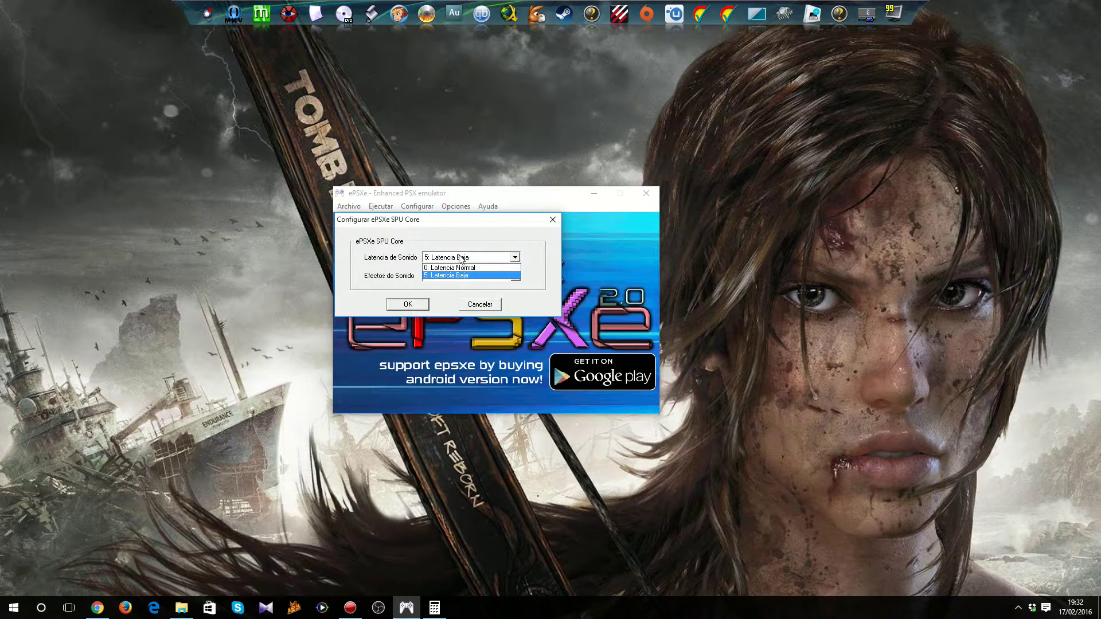
pyautogui.click(387, 262)
pyautogui.click(449, 256)
pyautogui.click(450, 268)
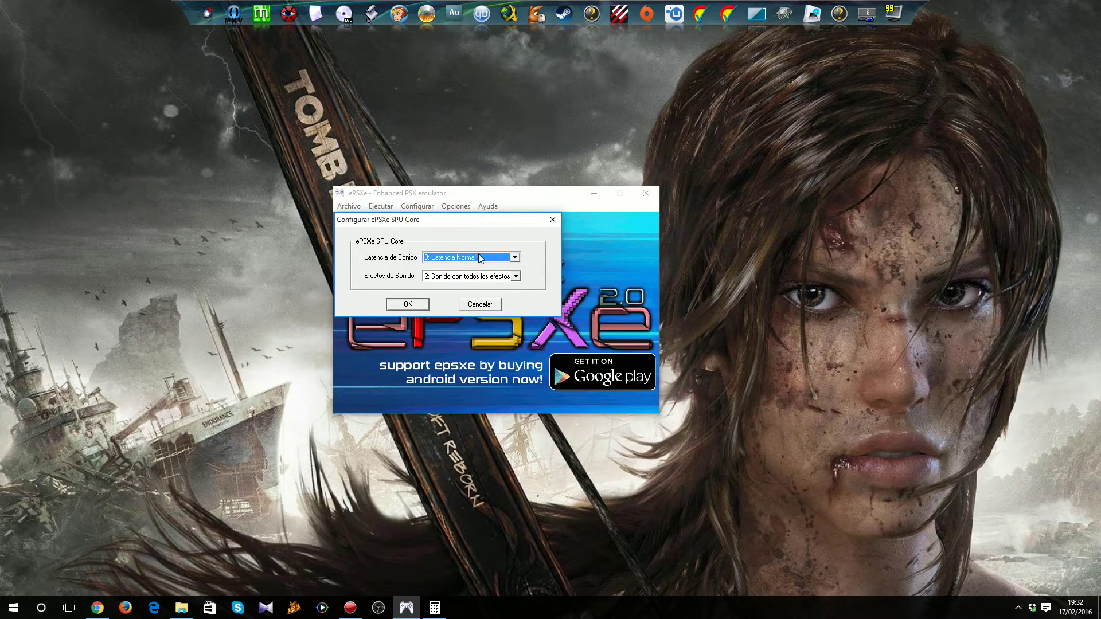
pyautogui.click(482, 257)
pyautogui.click(457, 274)
pyautogui.click(473, 258)
pyautogui.click(470, 272)
pyautogui.click(477, 256)
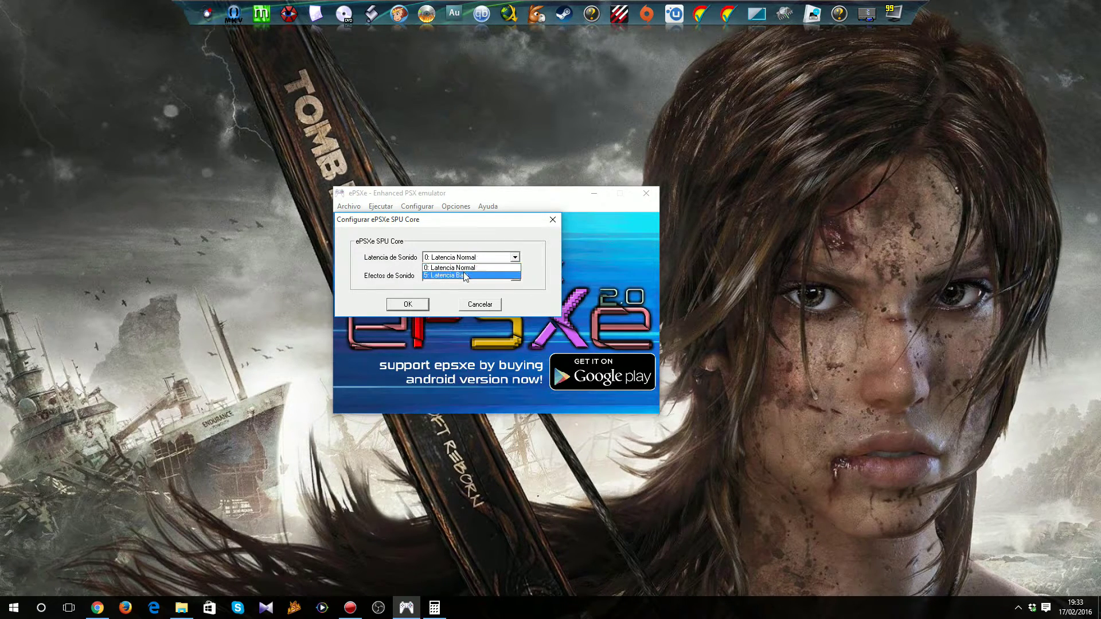
pyautogui.click(467, 276)
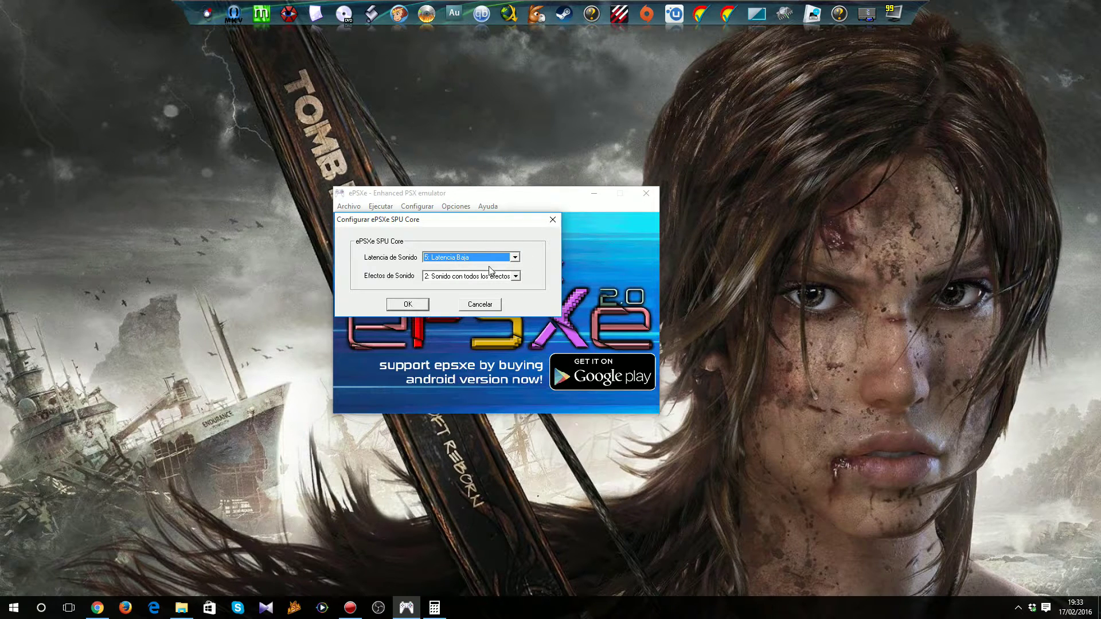
# Step: Set the sound effects to "2: Sonido con todos los efectos" and save the sound configuration
pyautogui.click(469, 279)
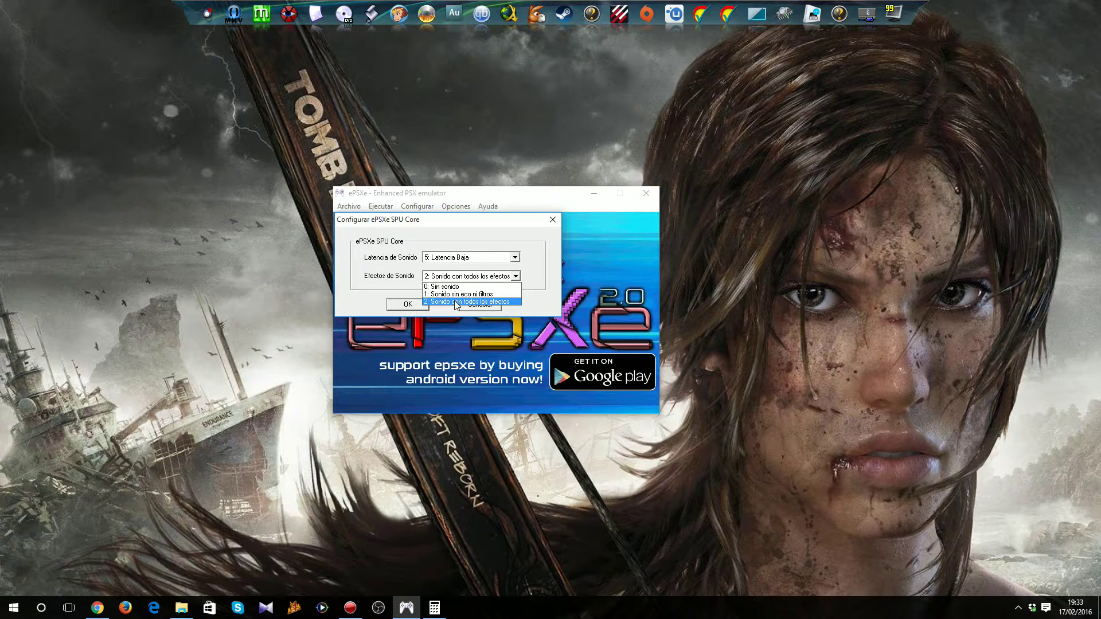
pyautogui.click(457, 303)
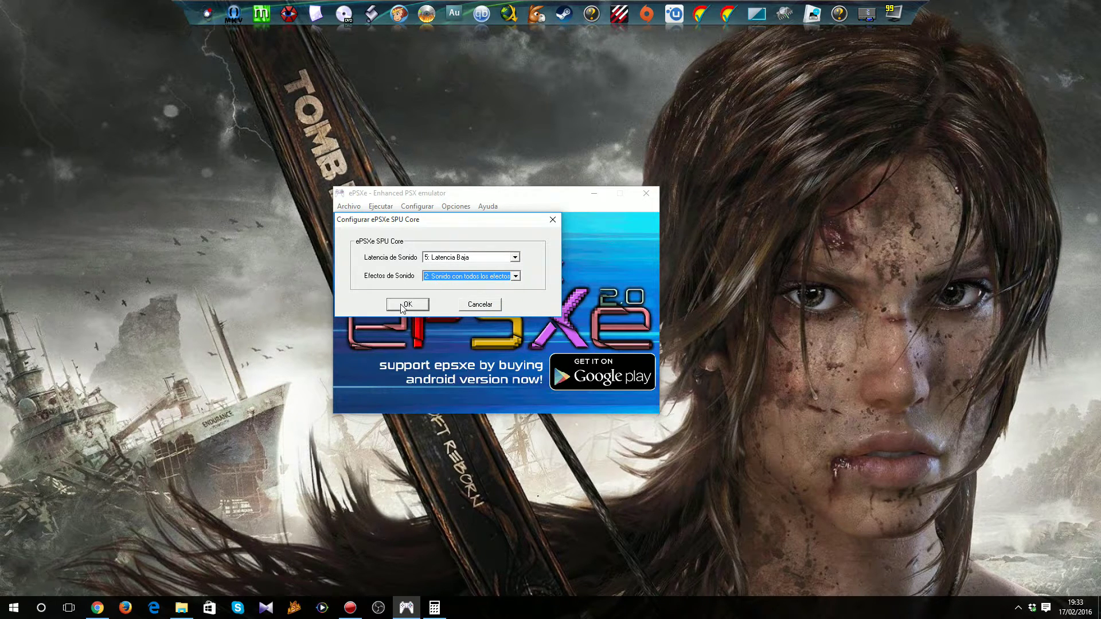
pyautogui.click(405, 305)
# Step: Review the drive letter choices in the CD-ROM configuration and cancel without changing anything
pyautogui.click(424, 205)
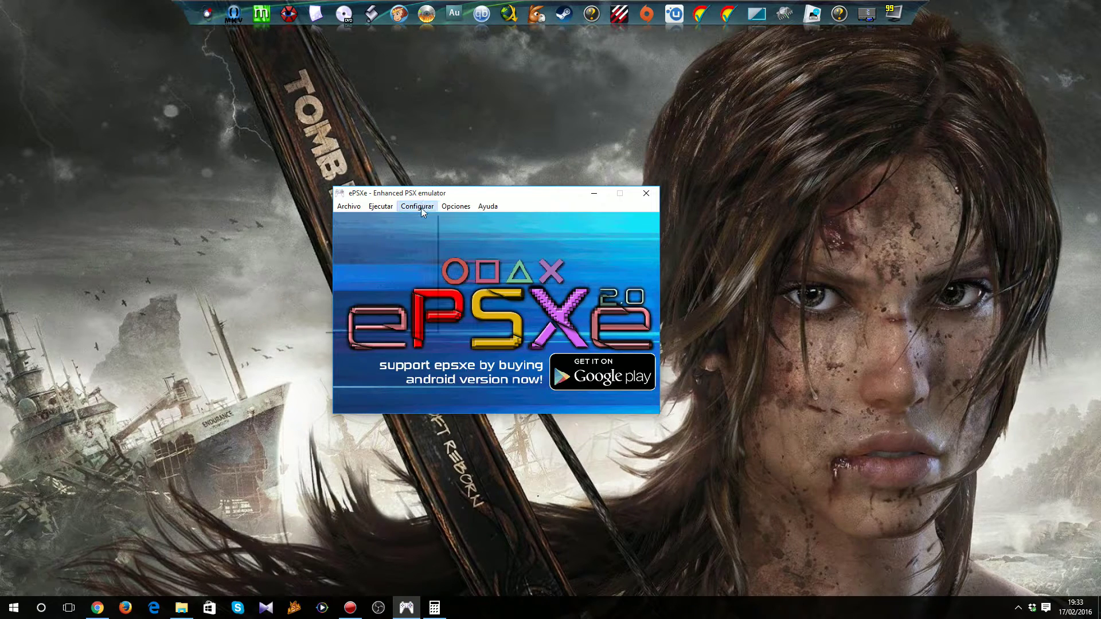
pyautogui.click(403, 264)
pyautogui.click(403, 263)
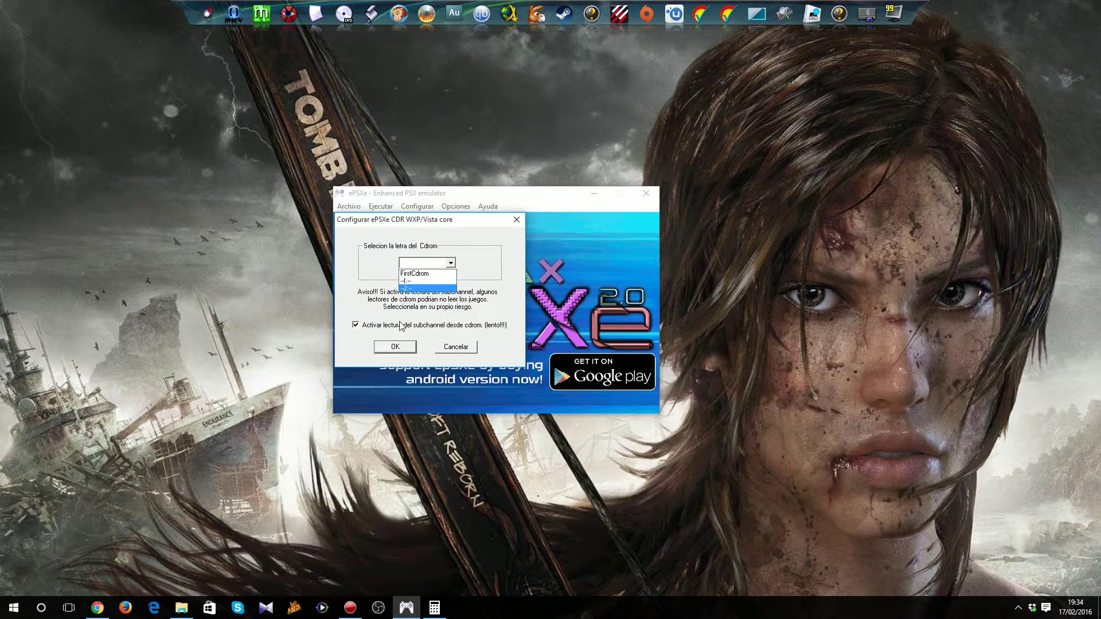
pyautogui.click(458, 347)
pyautogui.click(464, 348)
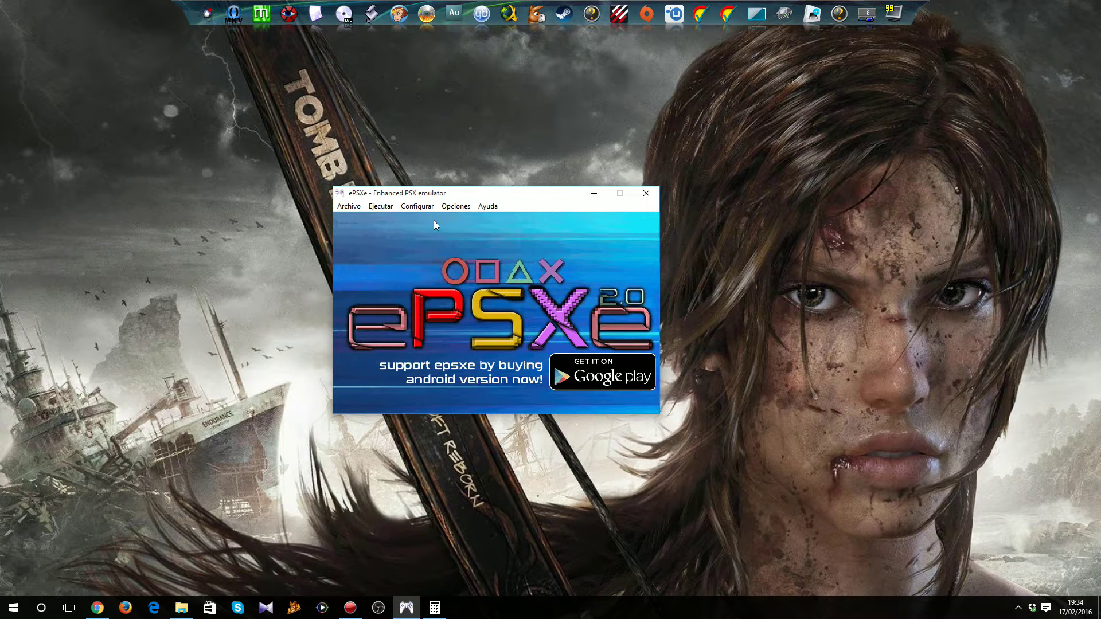
# Step: Review the memory card configuration and the files available for memory card 1, and cancel without changing anything
pyautogui.click(419, 207)
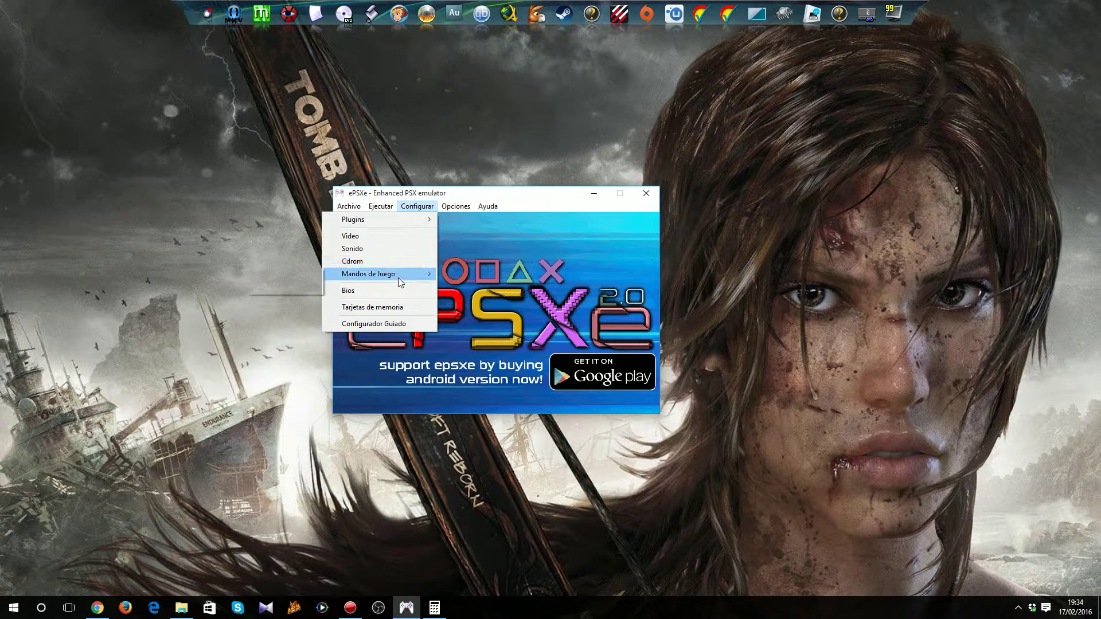
pyautogui.moveTo(399, 276)
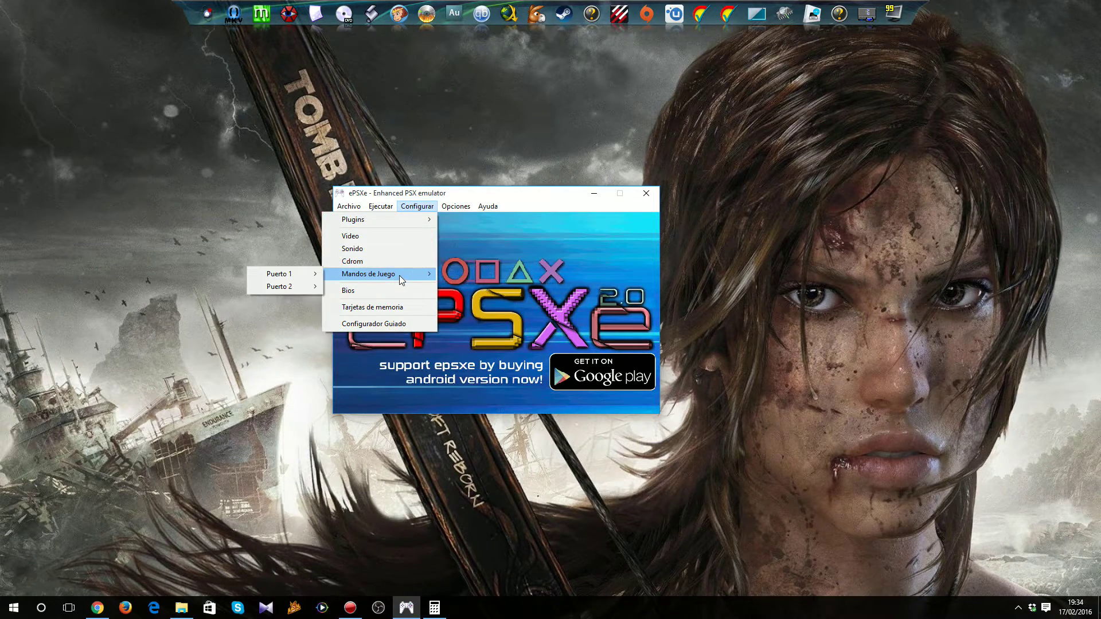
pyautogui.click(381, 307)
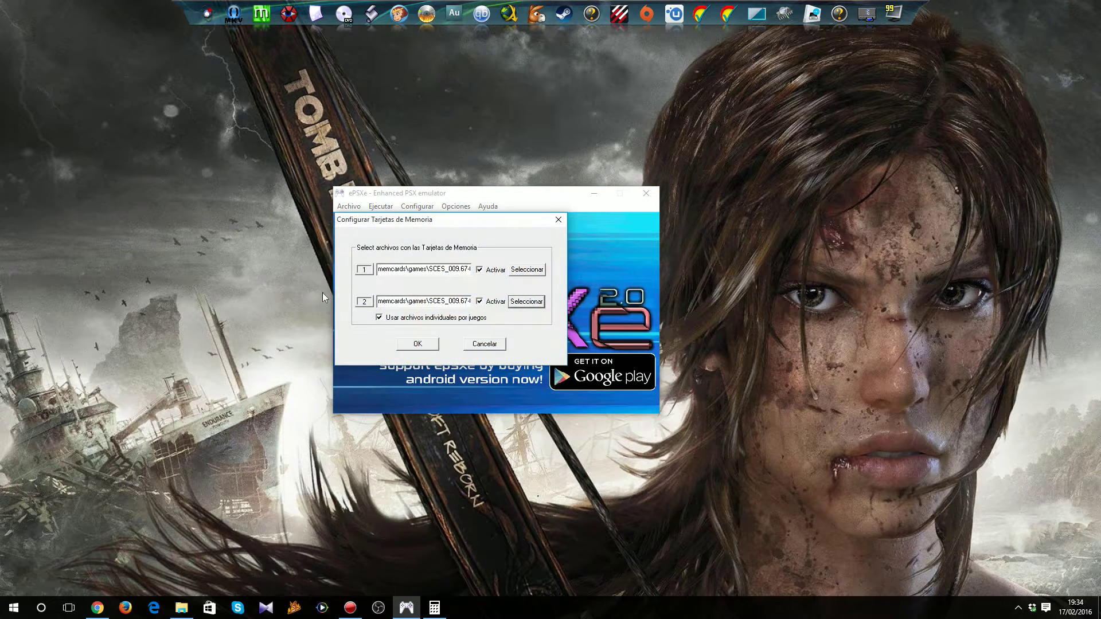
pyautogui.click(526, 270)
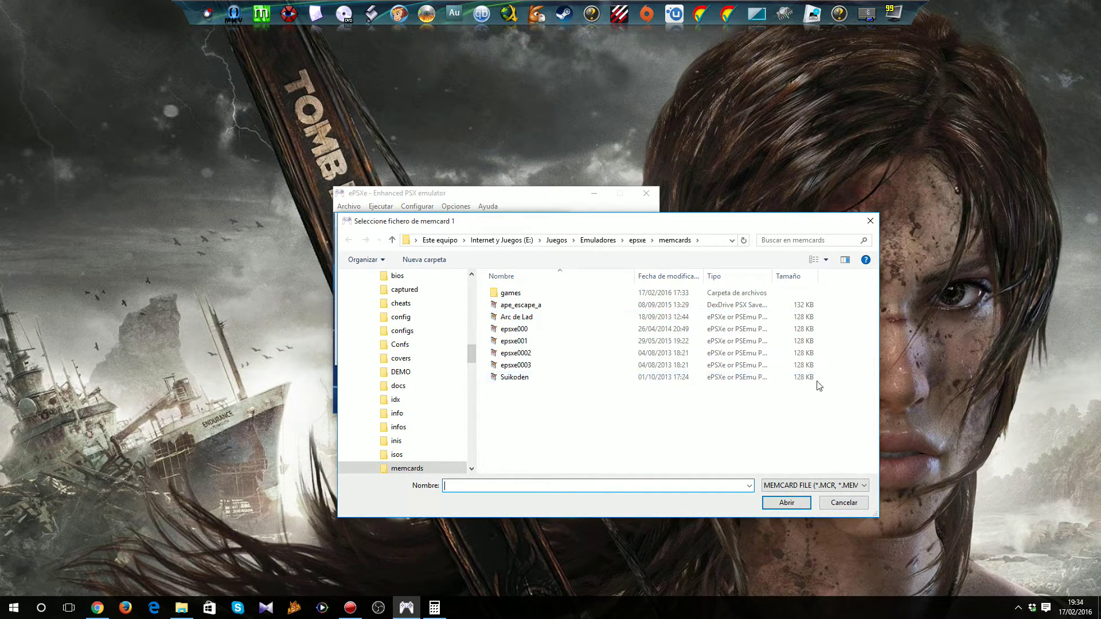
pyautogui.click(844, 504)
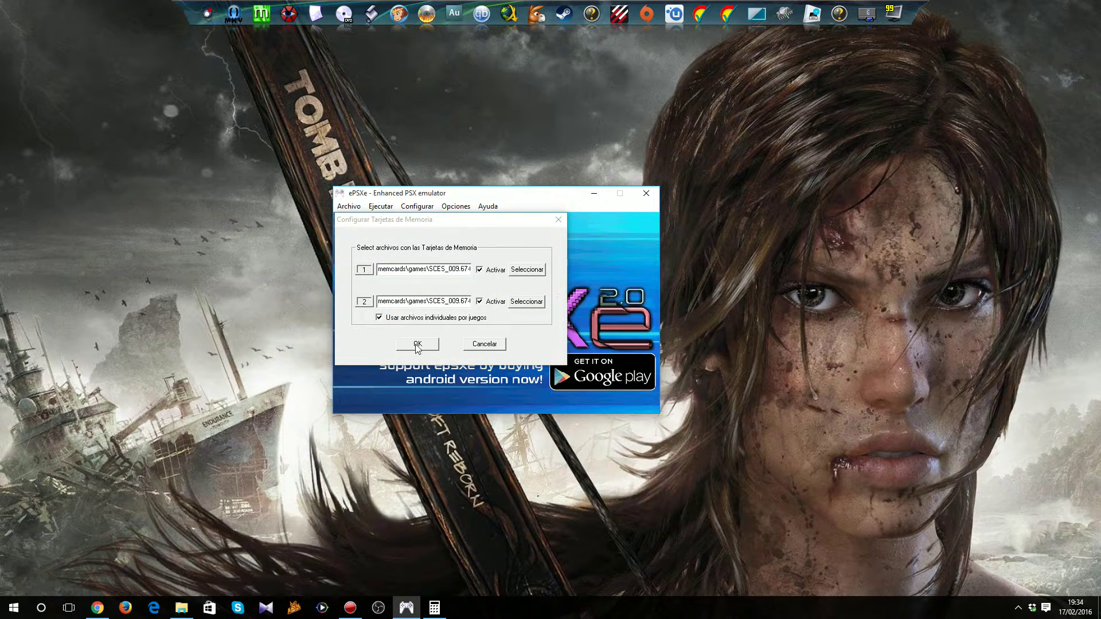
pyautogui.click(481, 344)
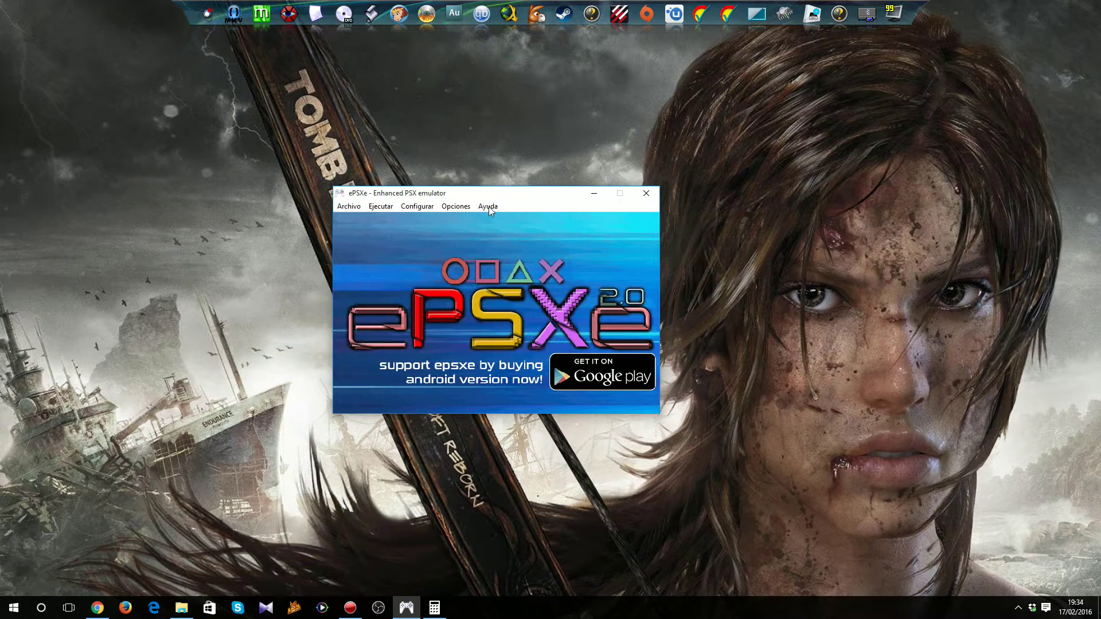
# Step: Look over the remaining configuration entries, the CPU mode choices and the available GTE hacks
pyautogui.click(417, 207)
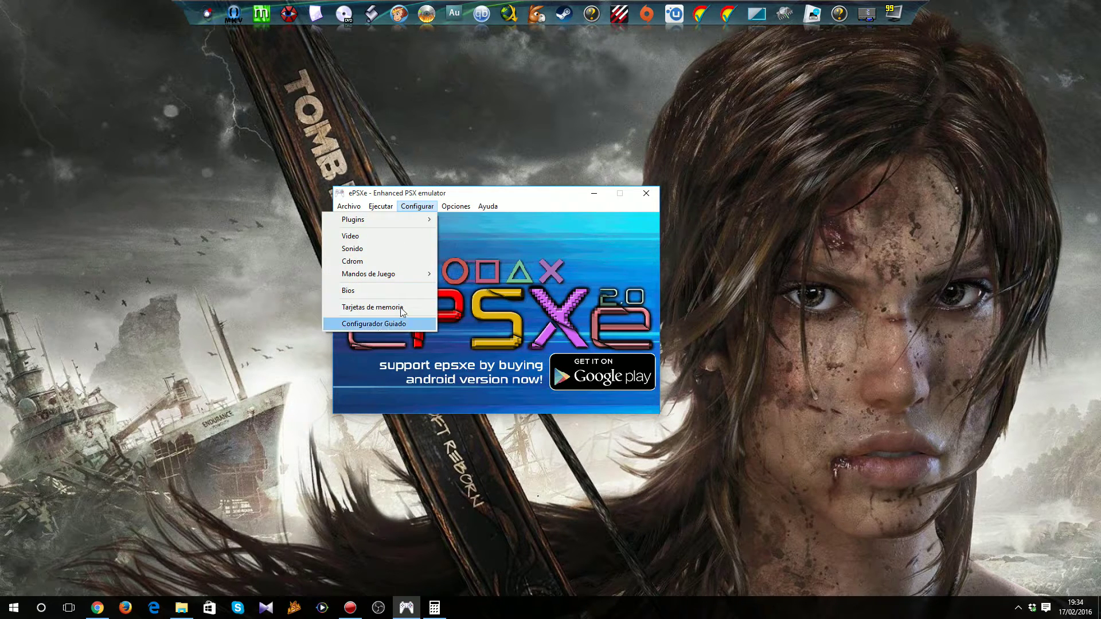
pyautogui.moveTo(459, 206)
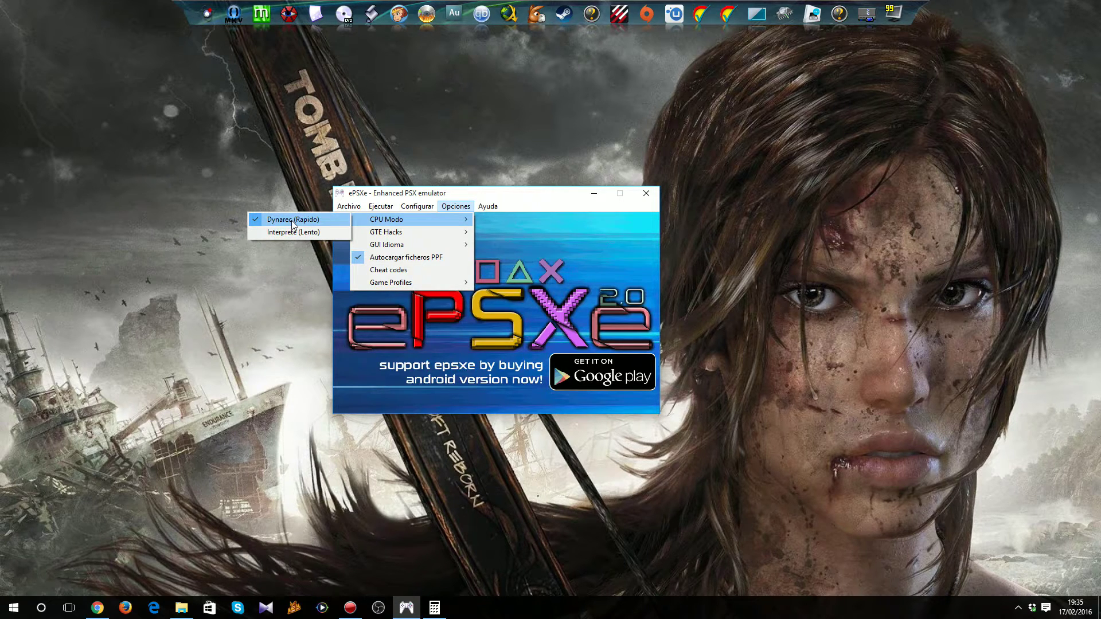
pyautogui.moveTo(394, 236)
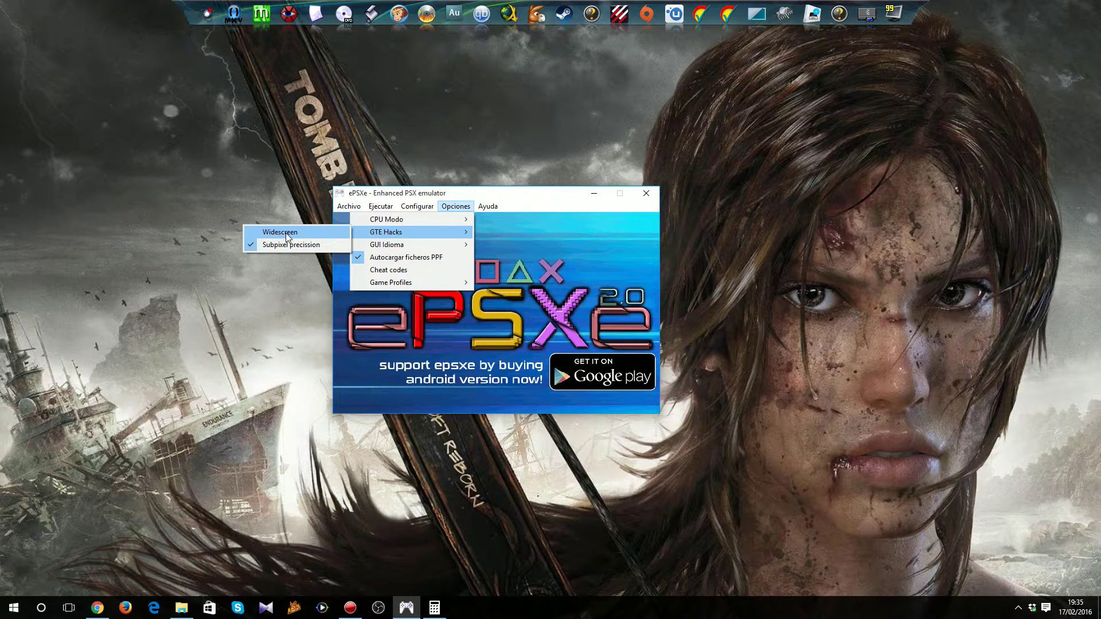
# Step: Examine the fullscreen widescreen fix in the video configuration, close it without saving, and compare it with the available GTE hacks
pyautogui.click(417, 206)
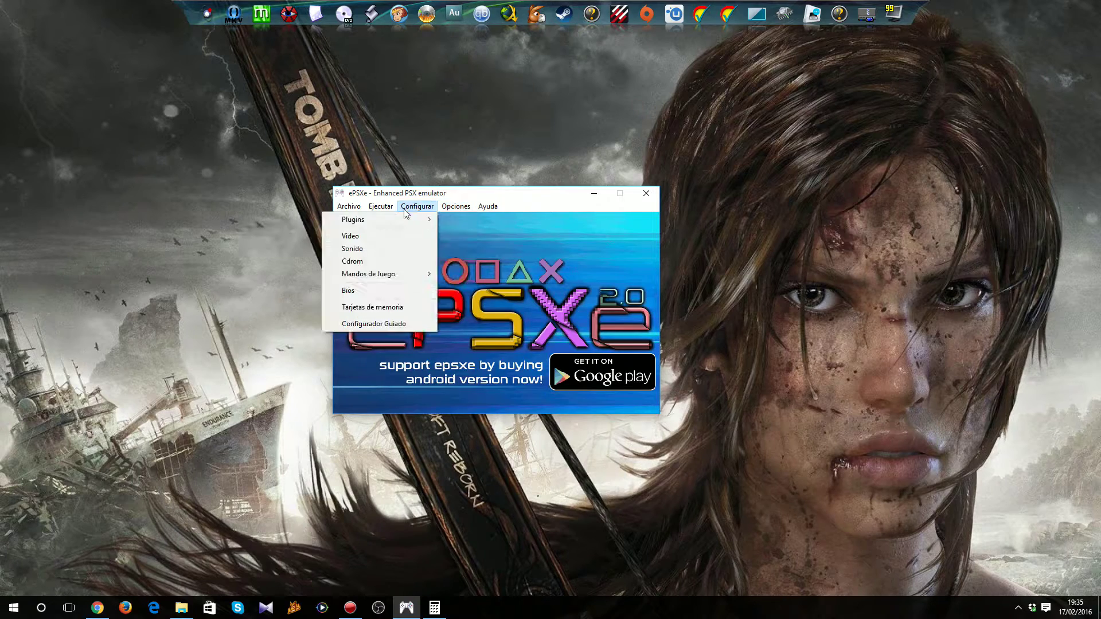
pyautogui.click(371, 238)
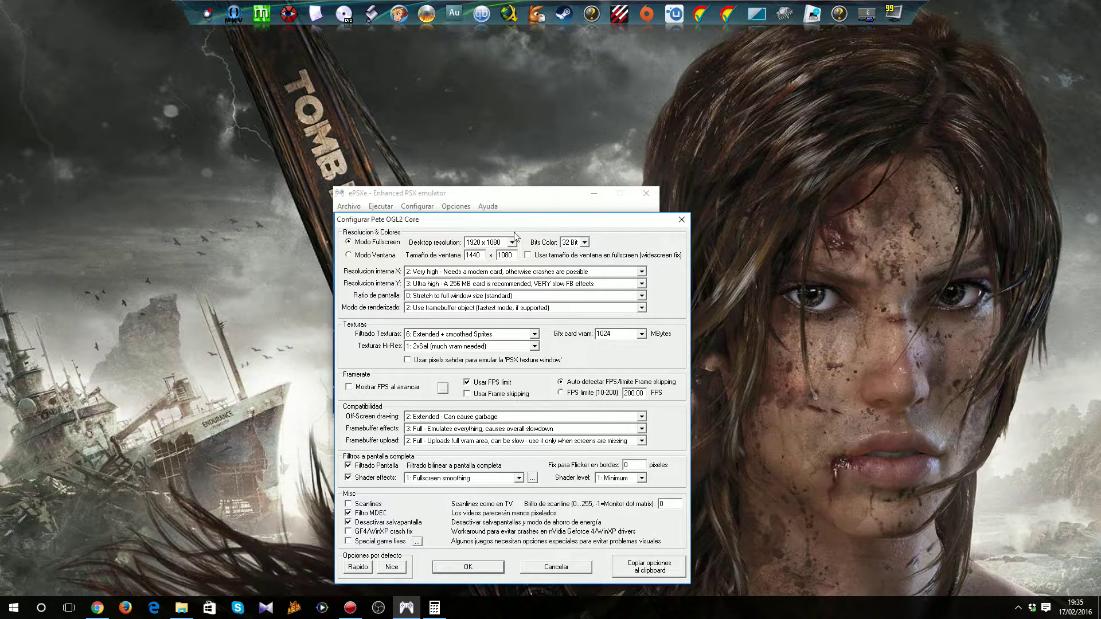
pyautogui.click(681, 220)
pyautogui.click(455, 207)
pyautogui.moveTo(424, 232)
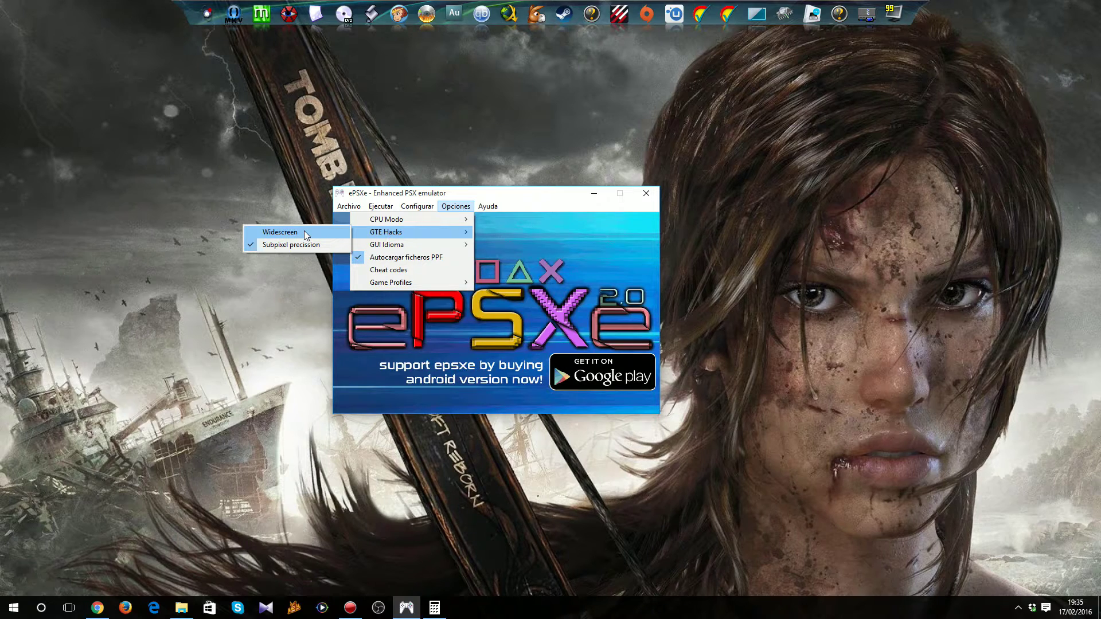
pyautogui.moveTo(394, 207)
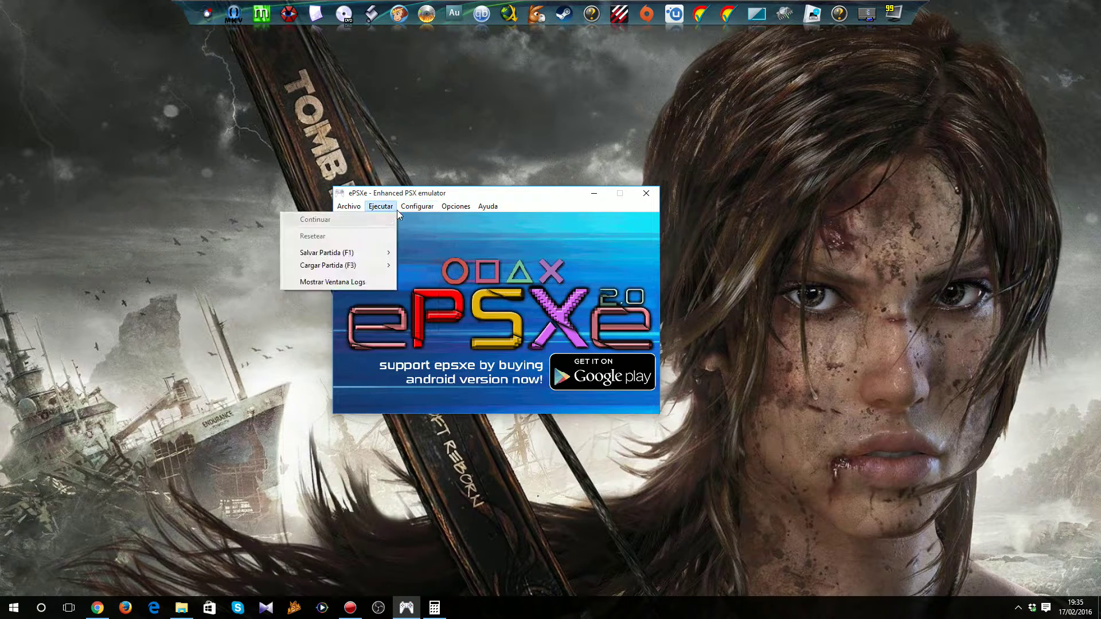
pyautogui.moveTo(455, 208)
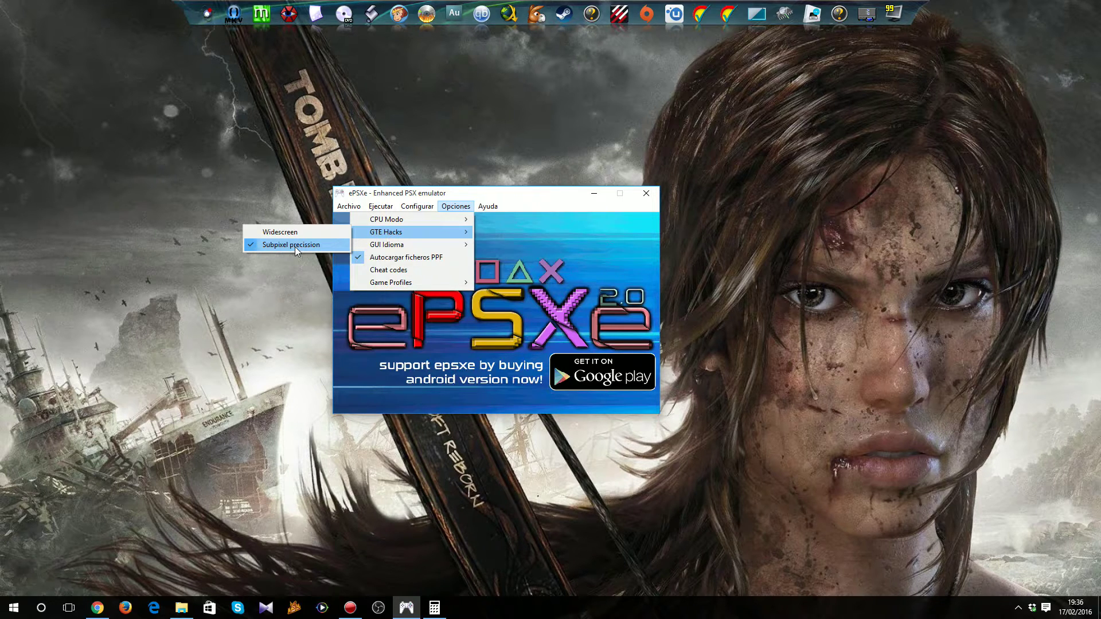
pyautogui.moveTo(383, 233)
pyautogui.moveTo(411, 247)
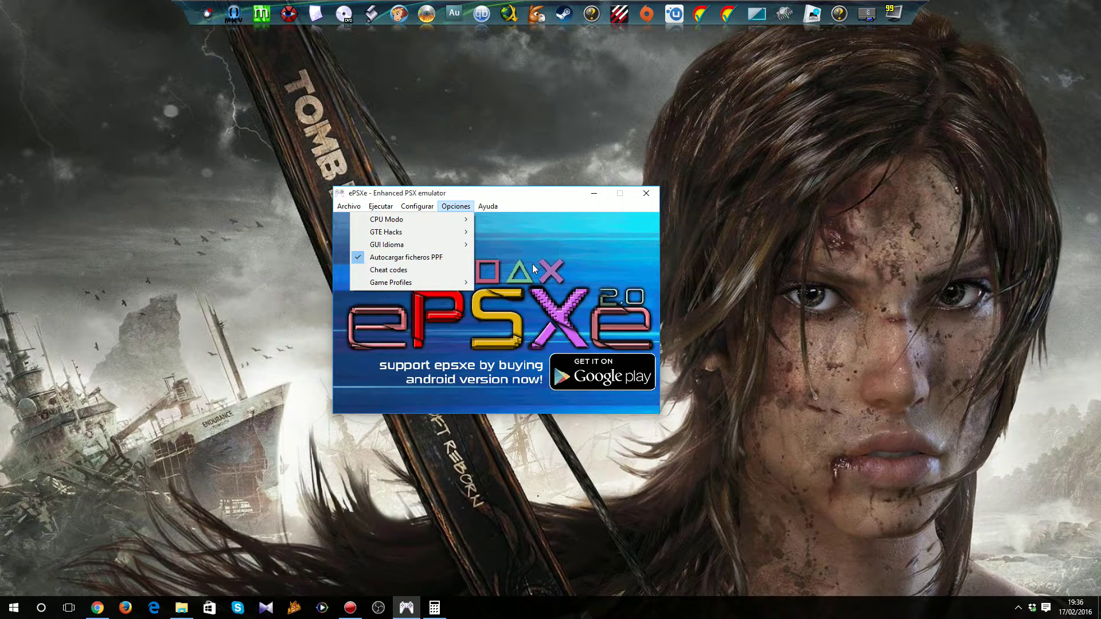
pyautogui.moveTo(346, 209)
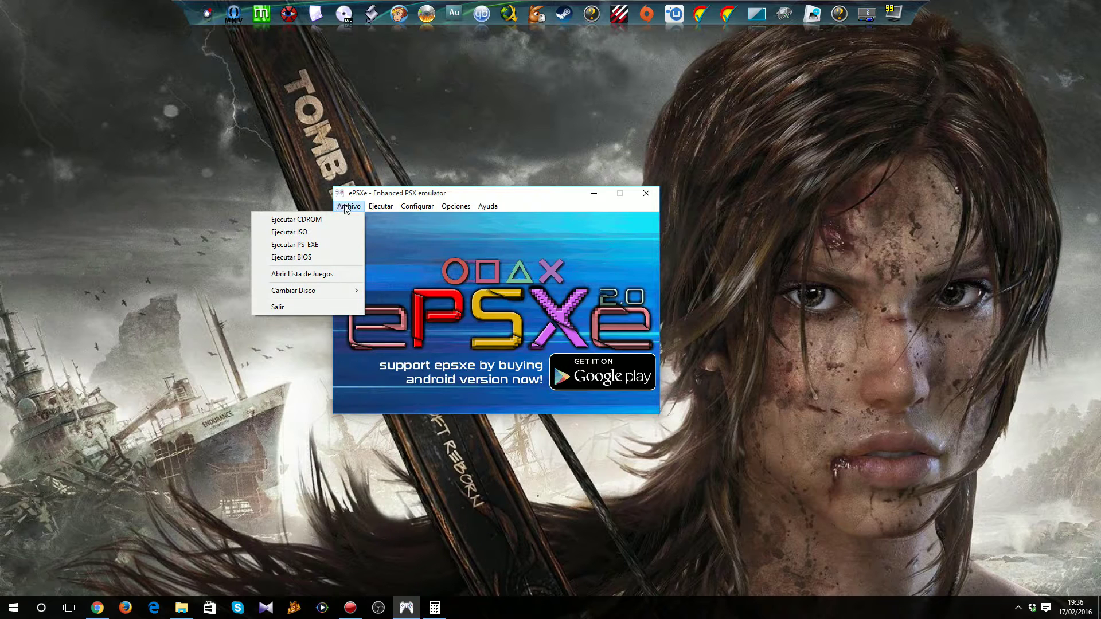
# Step: Disable "Usar tamaño de ventana en fullscreen (widescreen fix)" in the video configuration and save it
pyautogui.moveTo(404, 207)
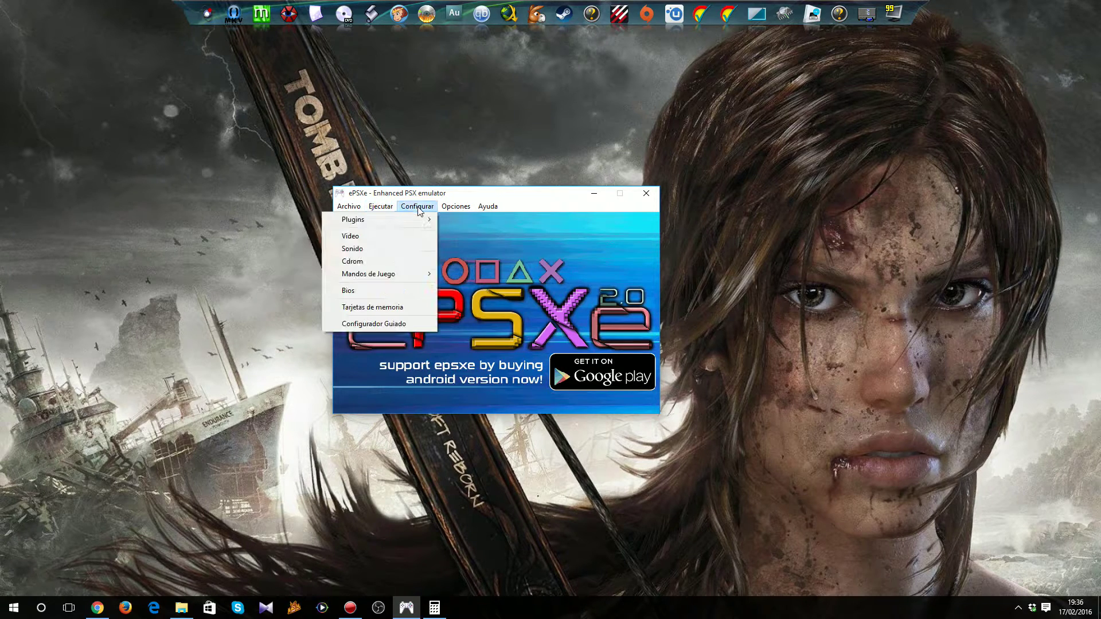
pyautogui.click(388, 235)
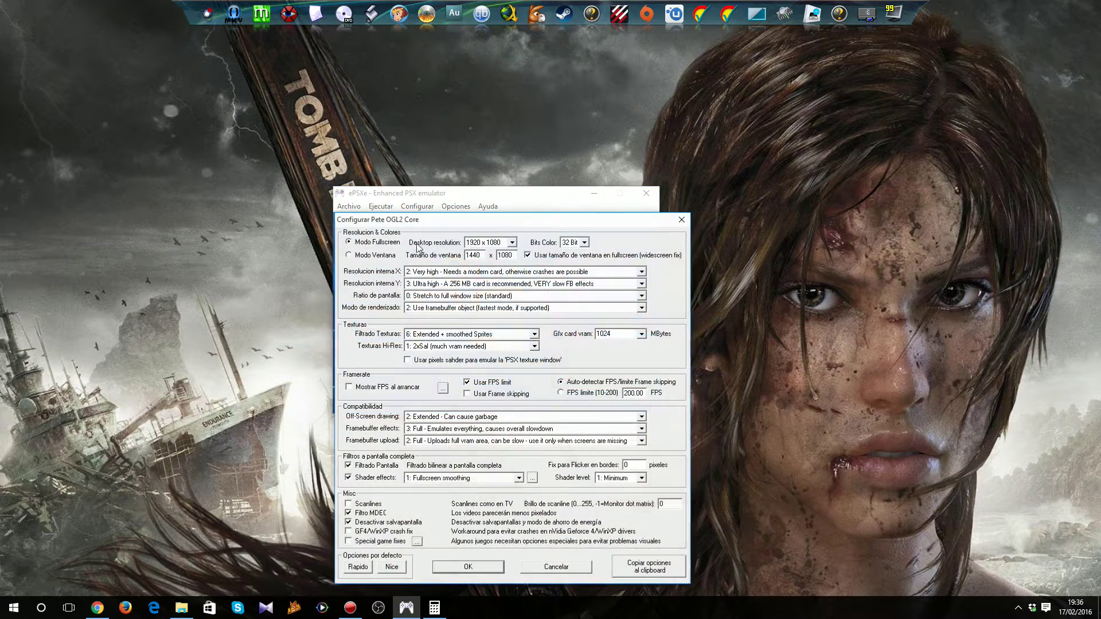
pyautogui.click(527, 255)
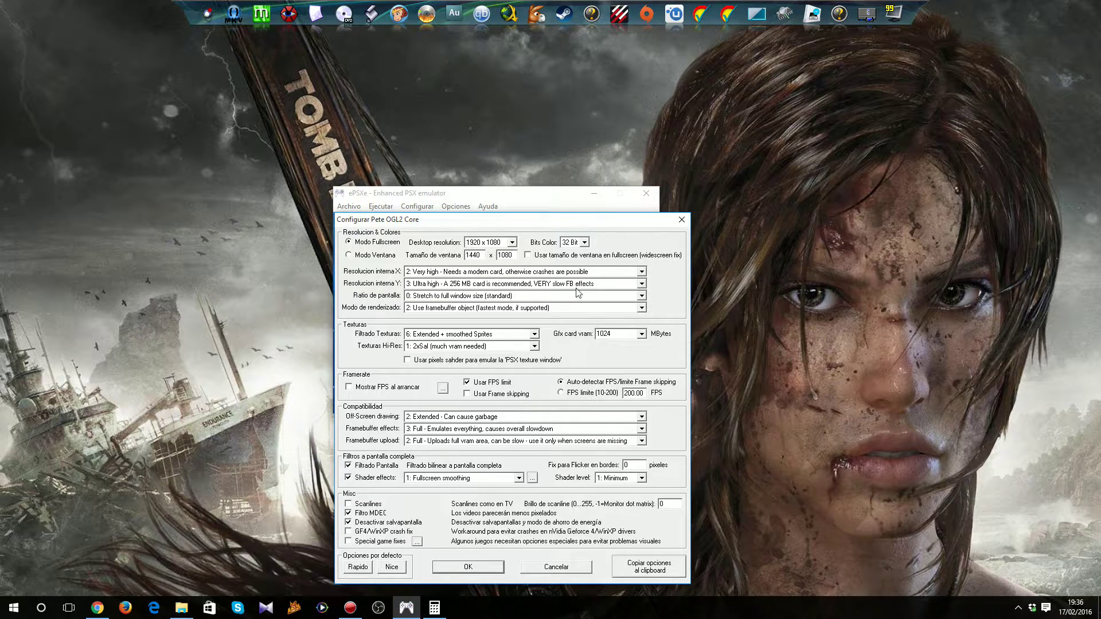
pyautogui.click(466, 565)
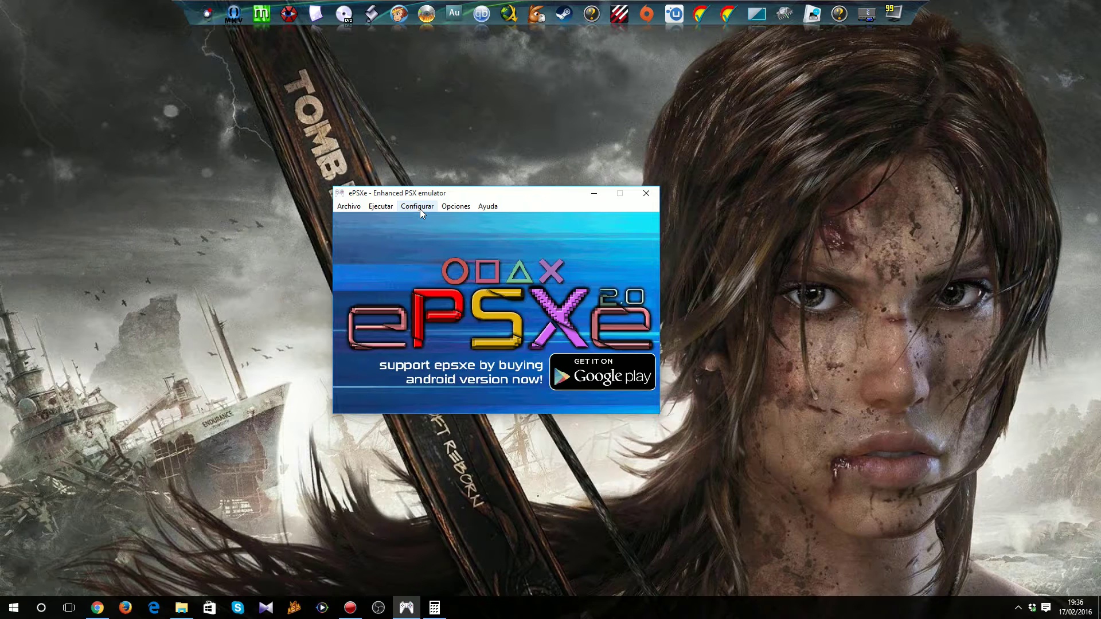
# Step: Launch Crash Bandicoot 2 - Cortex Strikes Back from the emulator's game list
pyautogui.click(349, 207)
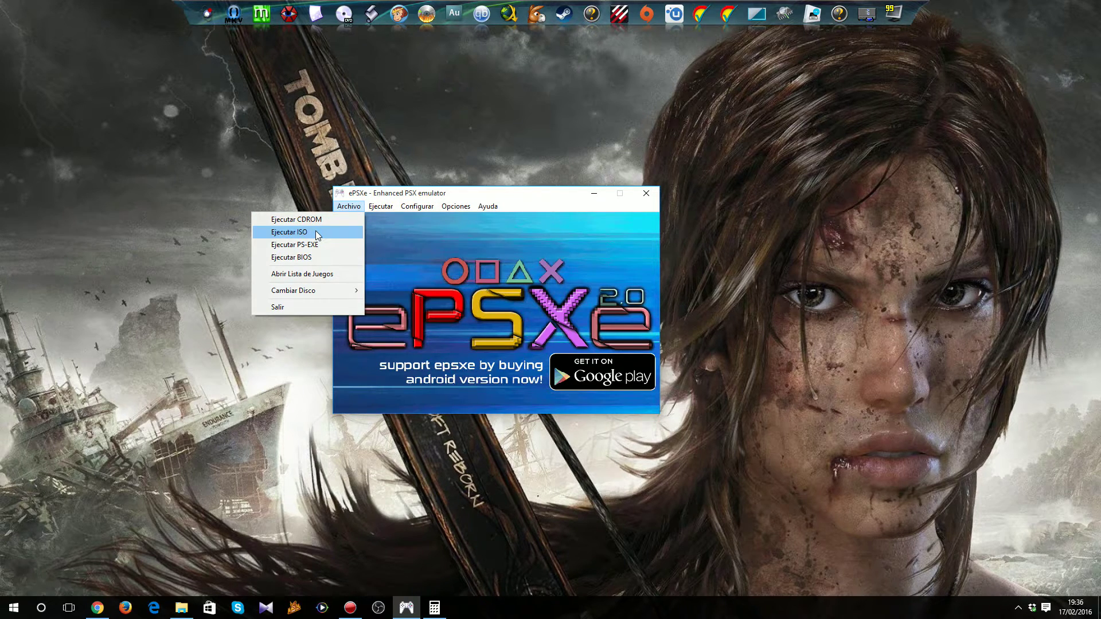
pyautogui.click(313, 274)
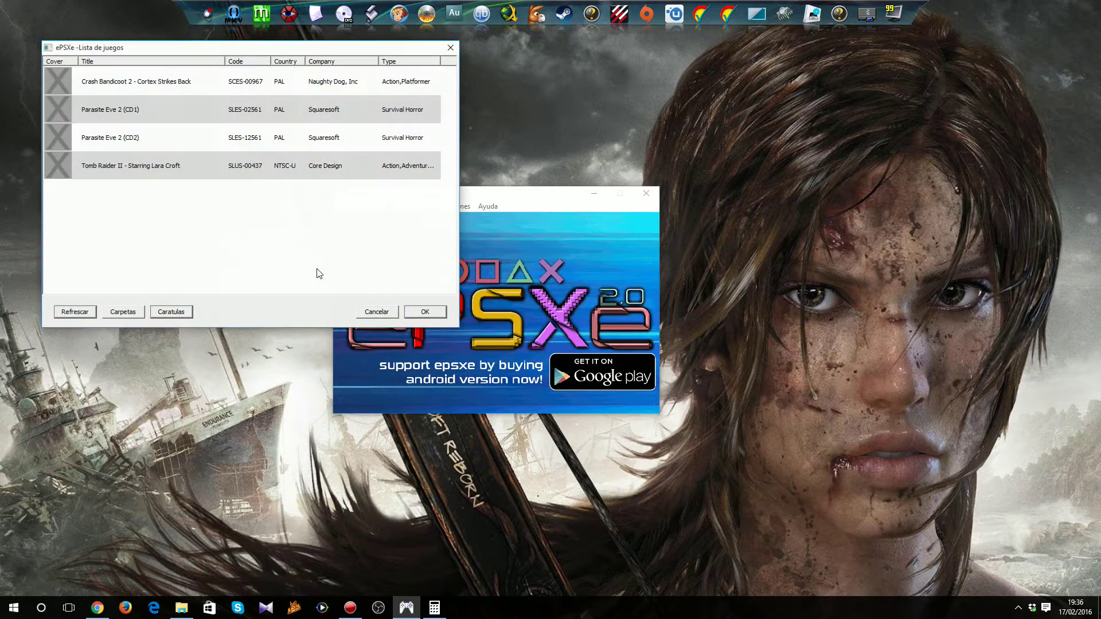
pyautogui.click(114, 87)
pyautogui.doubleClick(114, 87)
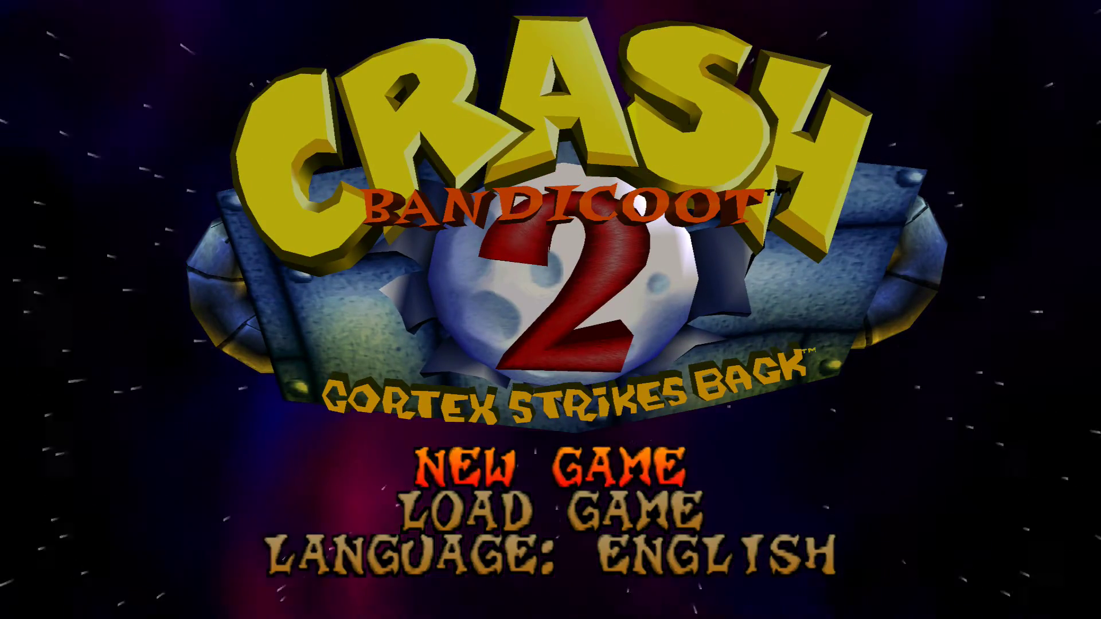
# Step: Switch the game's language to Español and start a new game
pyautogui.press('Down')
pyautogui.press('Down')
pyautogui.press('Right')
pyautogui.press('Up')
pyautogui.press('Up')
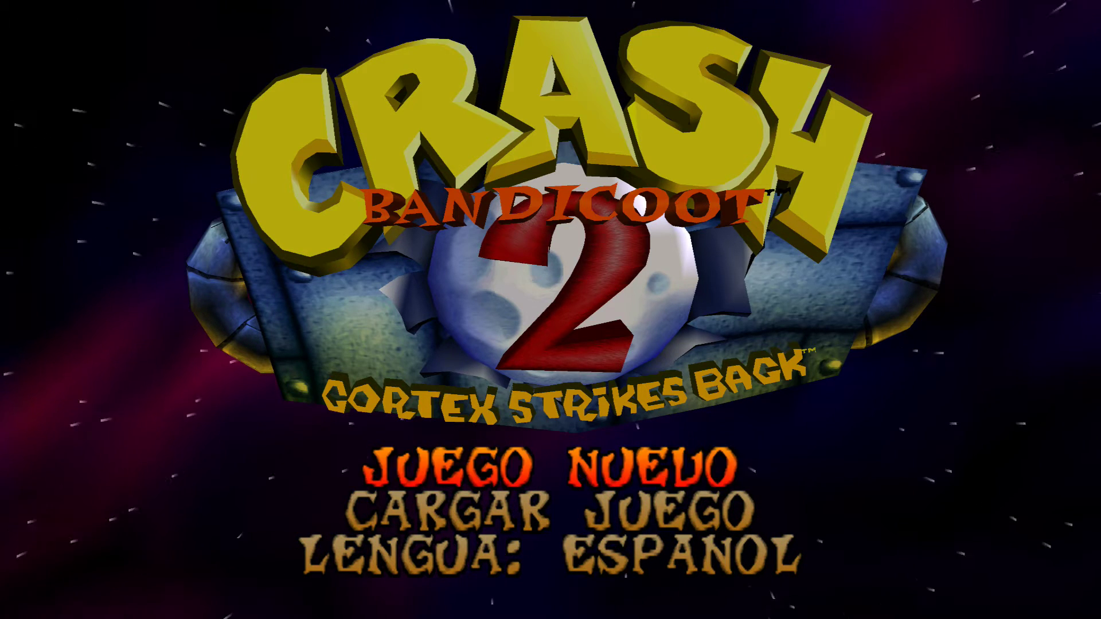
pyautogui.press('Return')
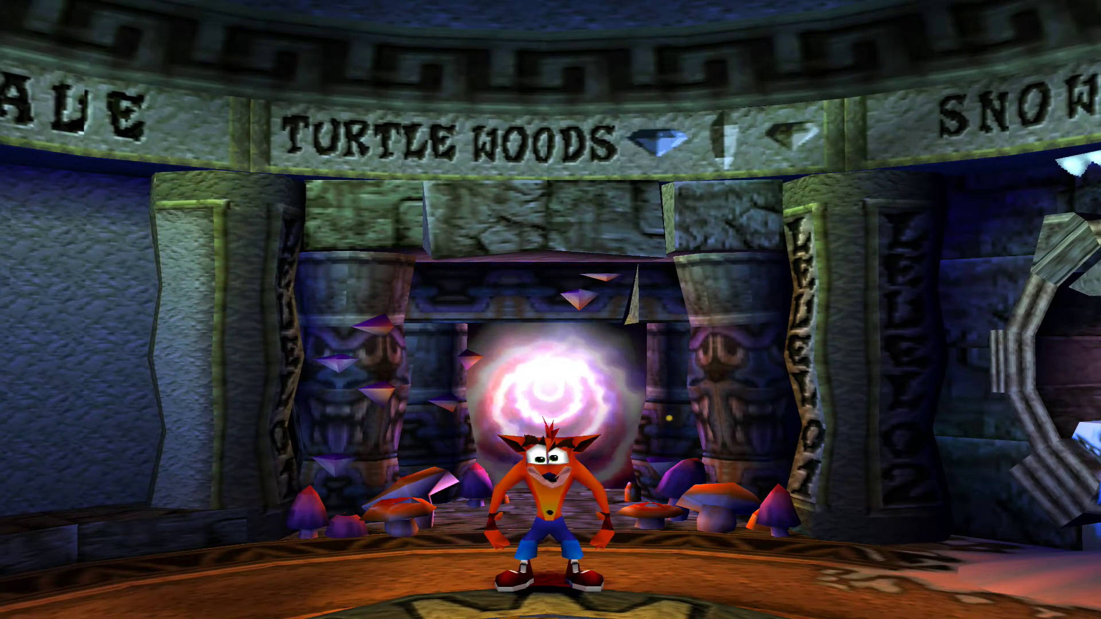
# Step: Move the character around the warp room between the Load/Save and Turtle Woods areas to examine the picture's proportions
pyautogui.press('Up')
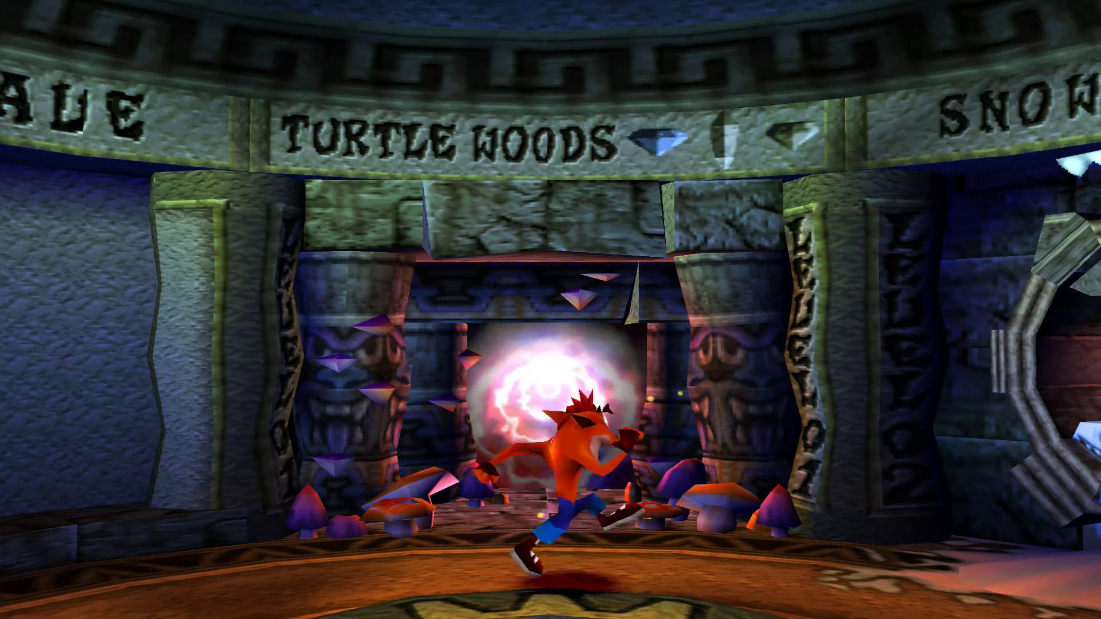
pyautogui.press('Down')
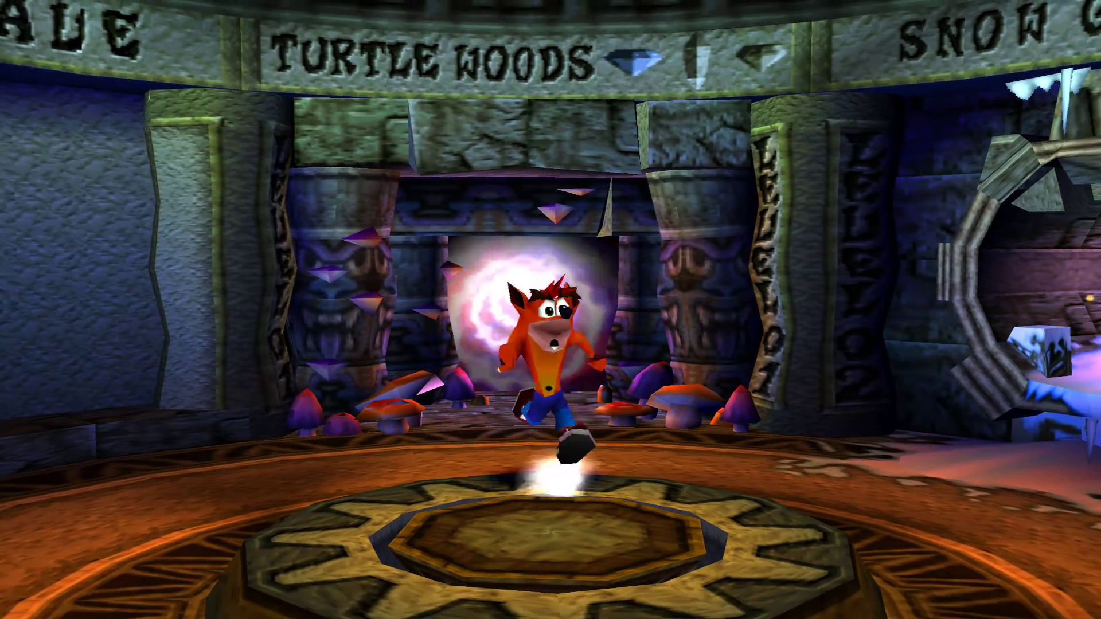
pyautogui.press('Right')
pyautogui.press('Left')
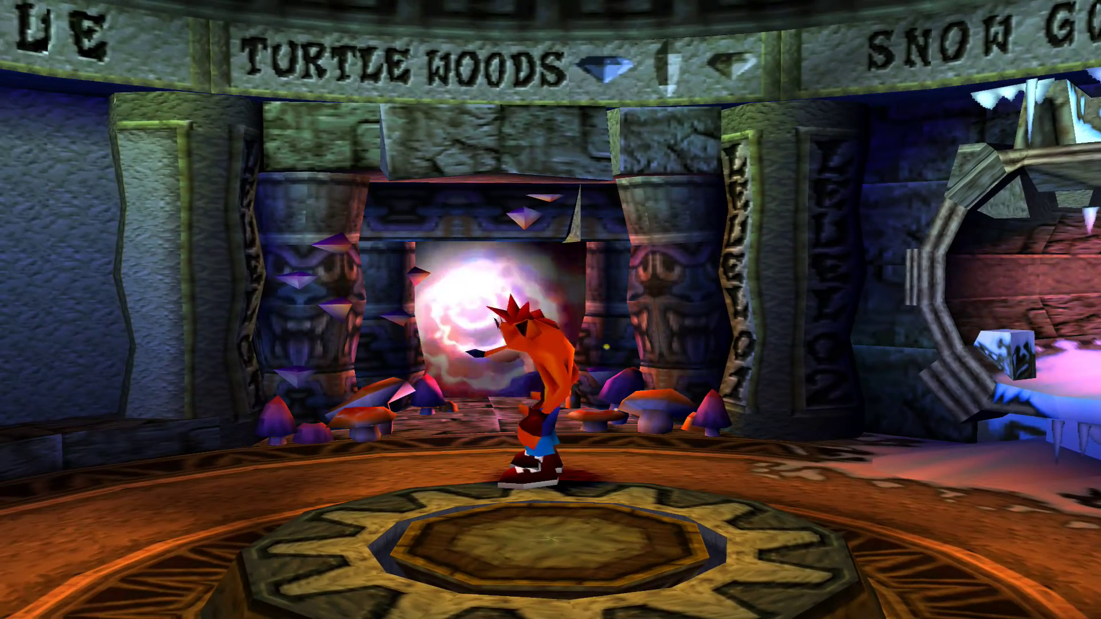
pyautogui.press('Left')
pyautogui.press('Left')
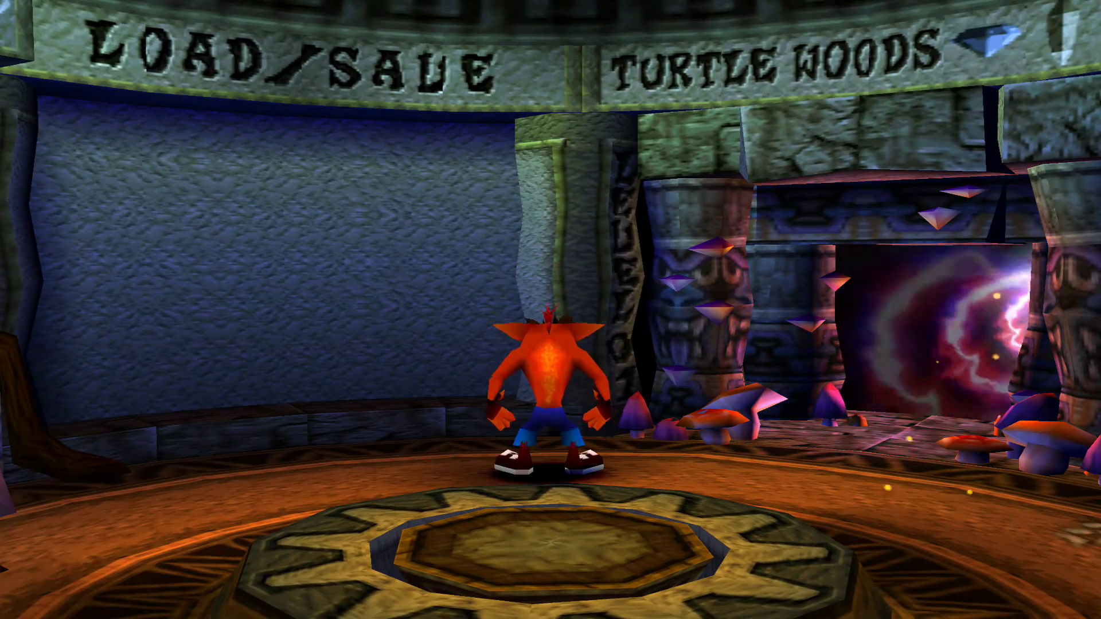
pyautogui.press('Down')
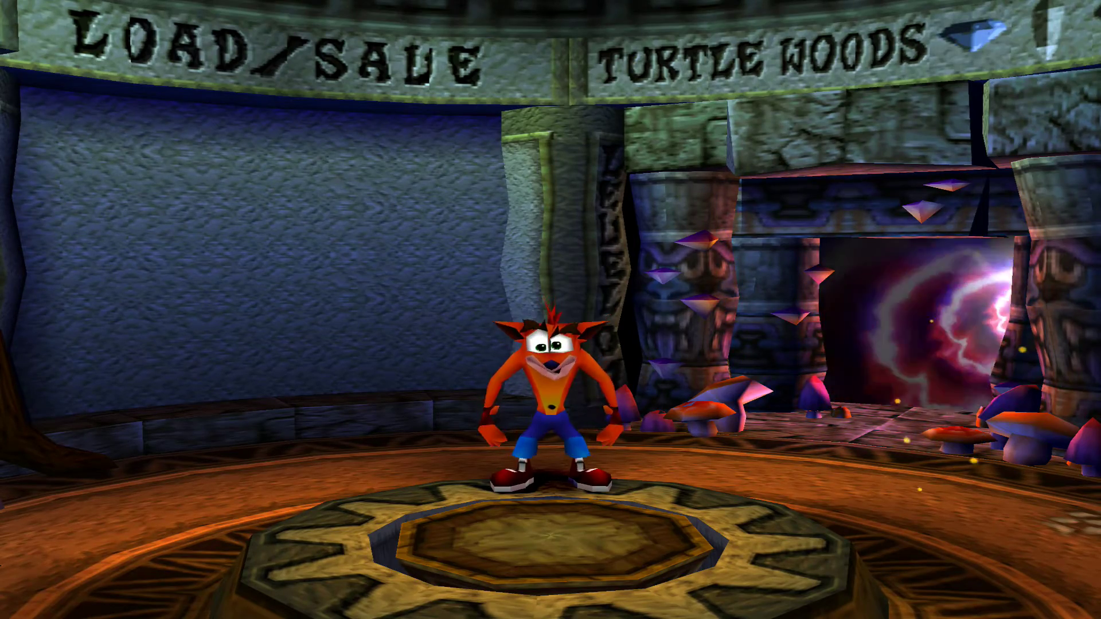
pyautogui.press('Right')
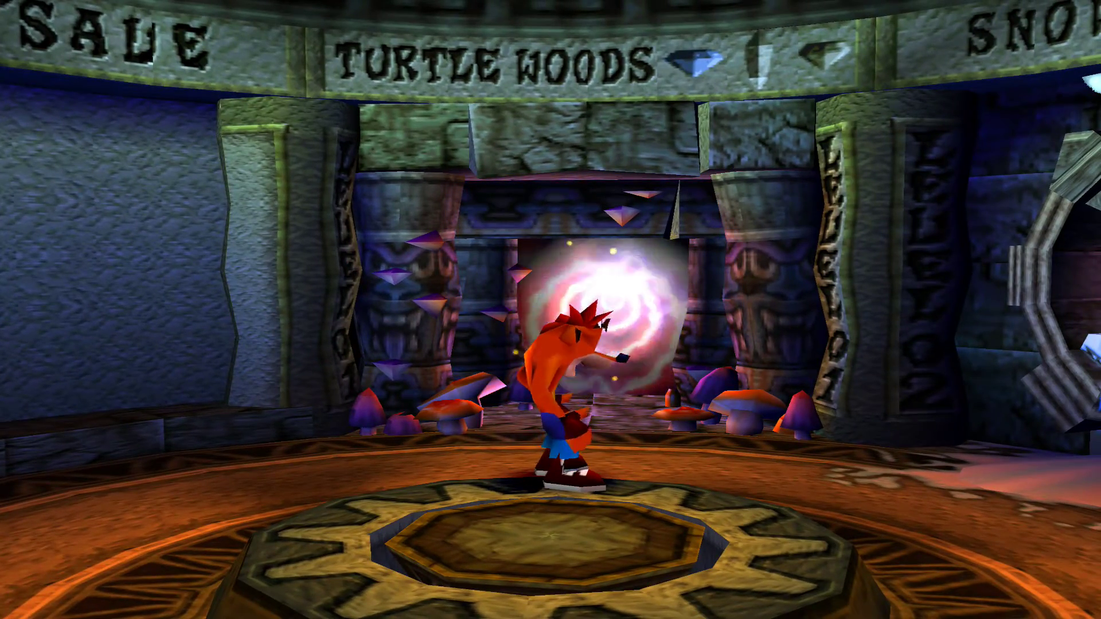
pyautogui.press('Left')
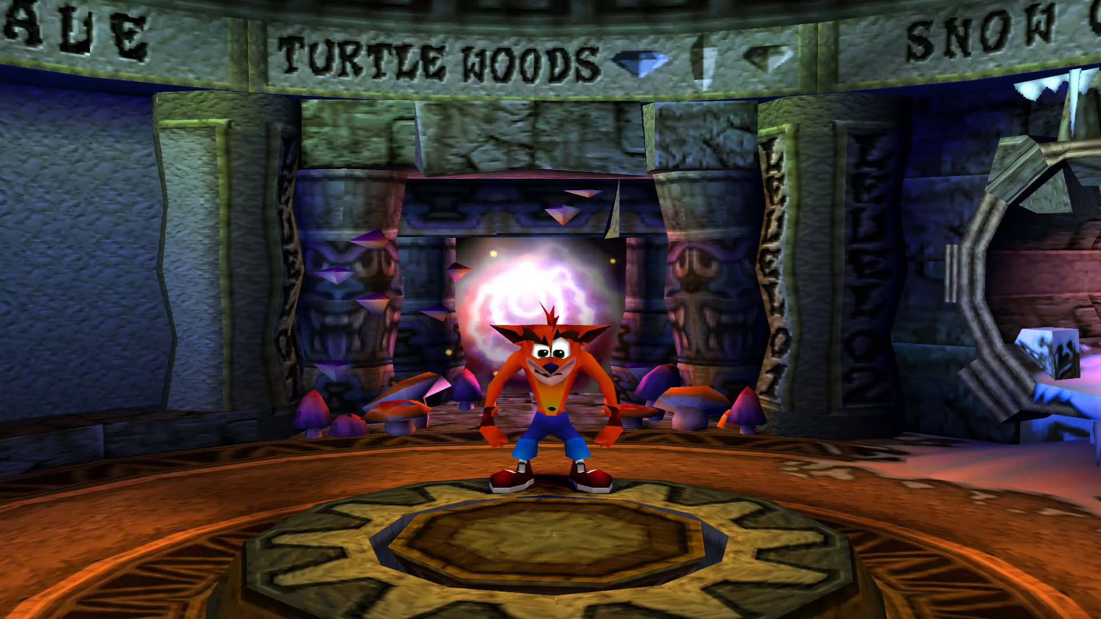
pyautogui.press('Right')
pyautogui.press('Left')
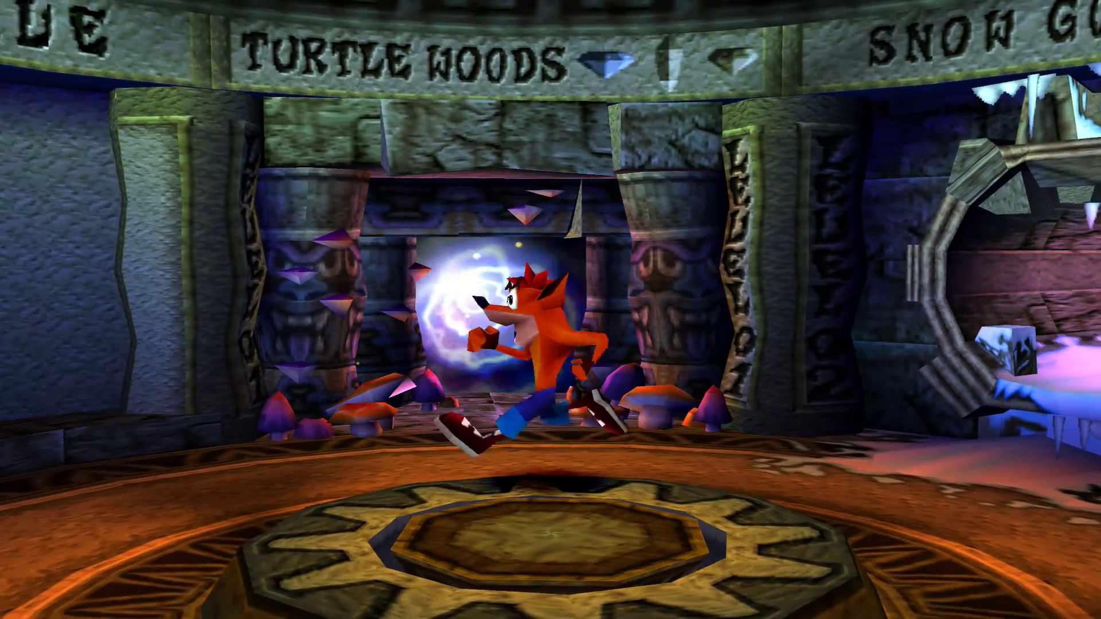
pyautogui.press('Left')
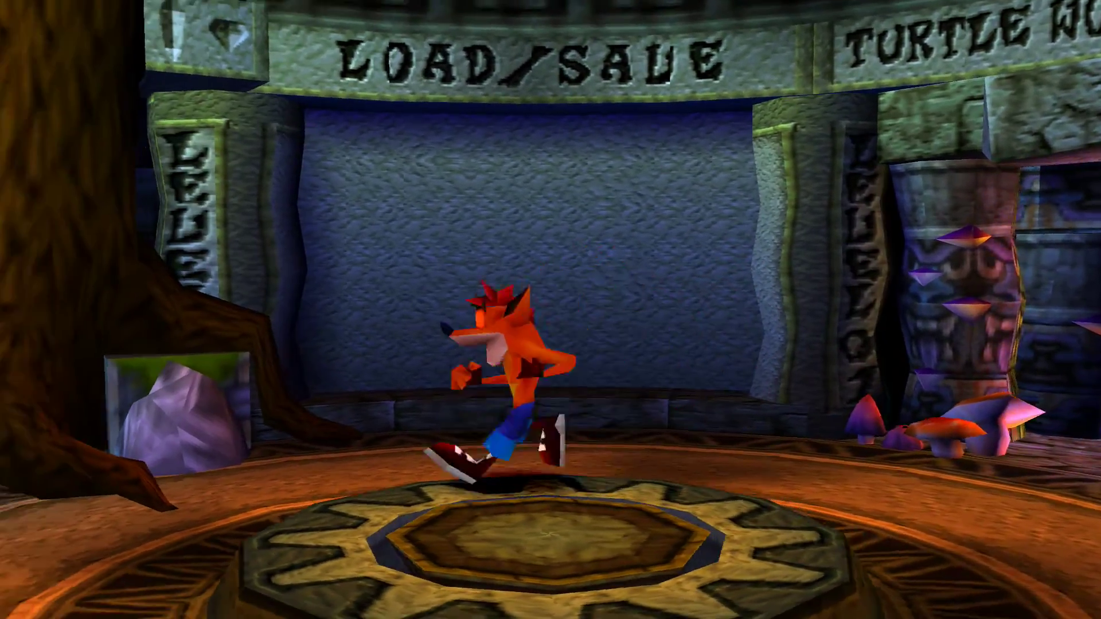
pyautogui.press('Up')
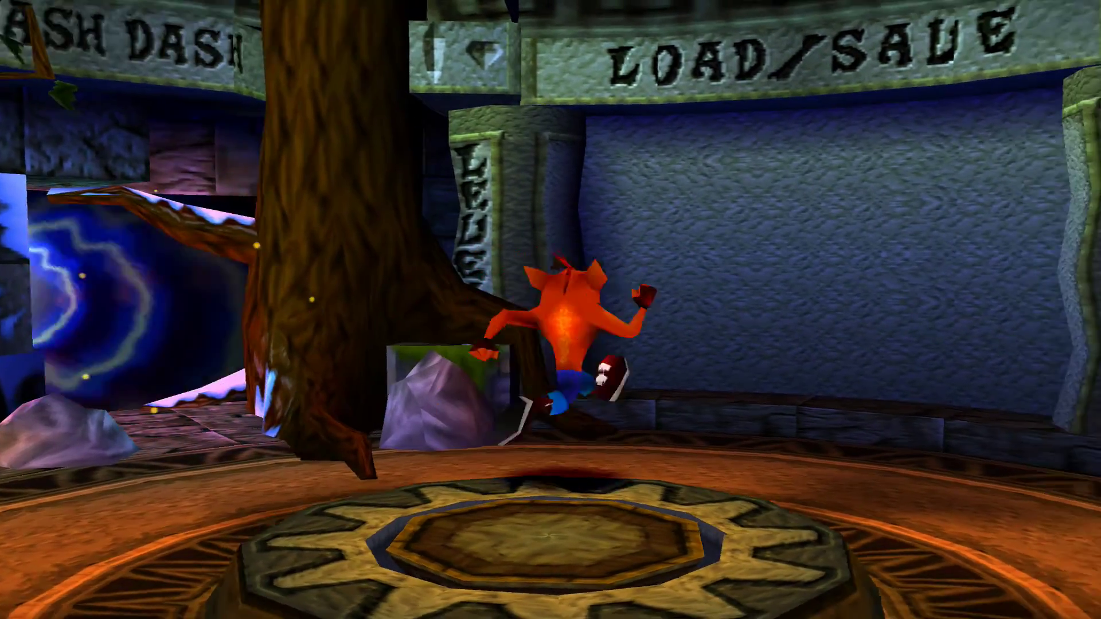
pyautogui.press('Right')
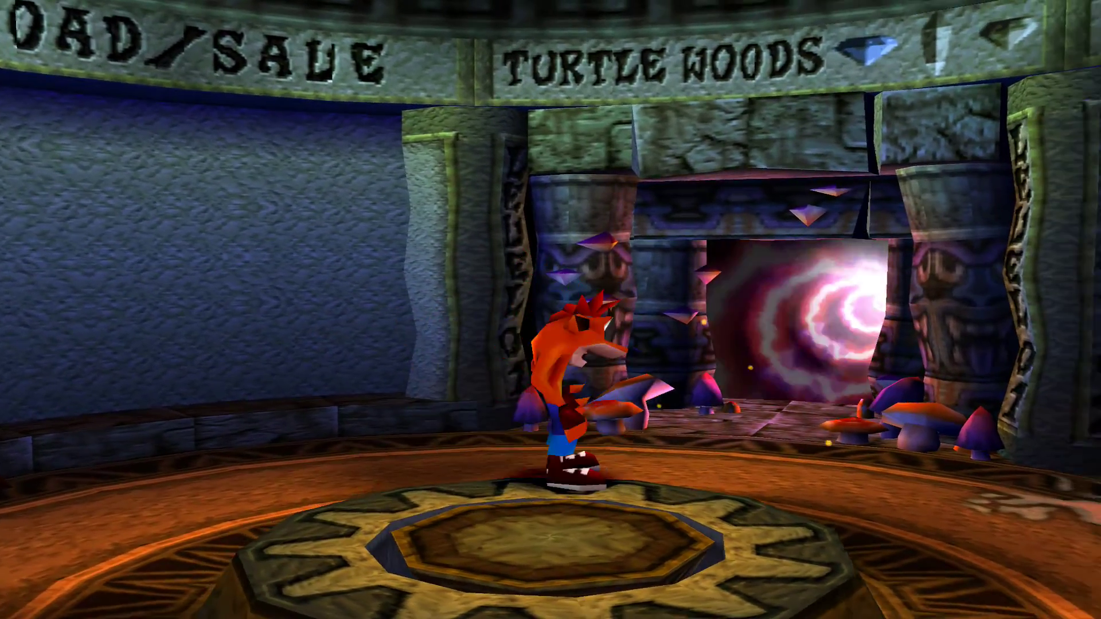
pyautogui.press('Right')
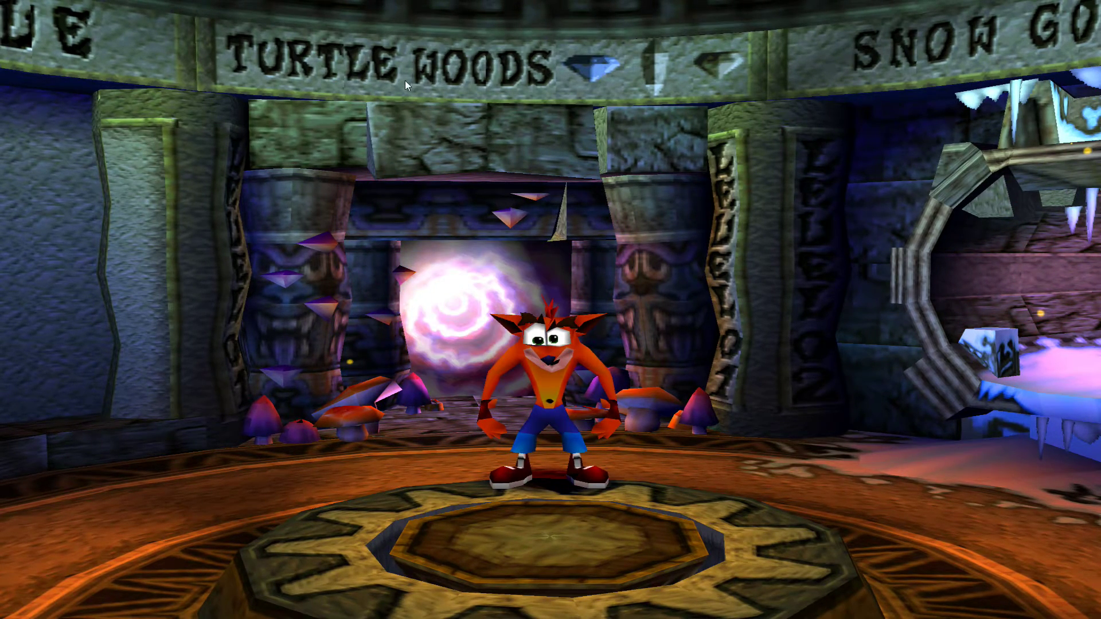
# Step: Leave the running game for the emulator window and enable the Widescreen GTE hack
pyautogui.press('Escape')
pyautogui.click(456, 207)
pyautogui.moveTo(454, 248)
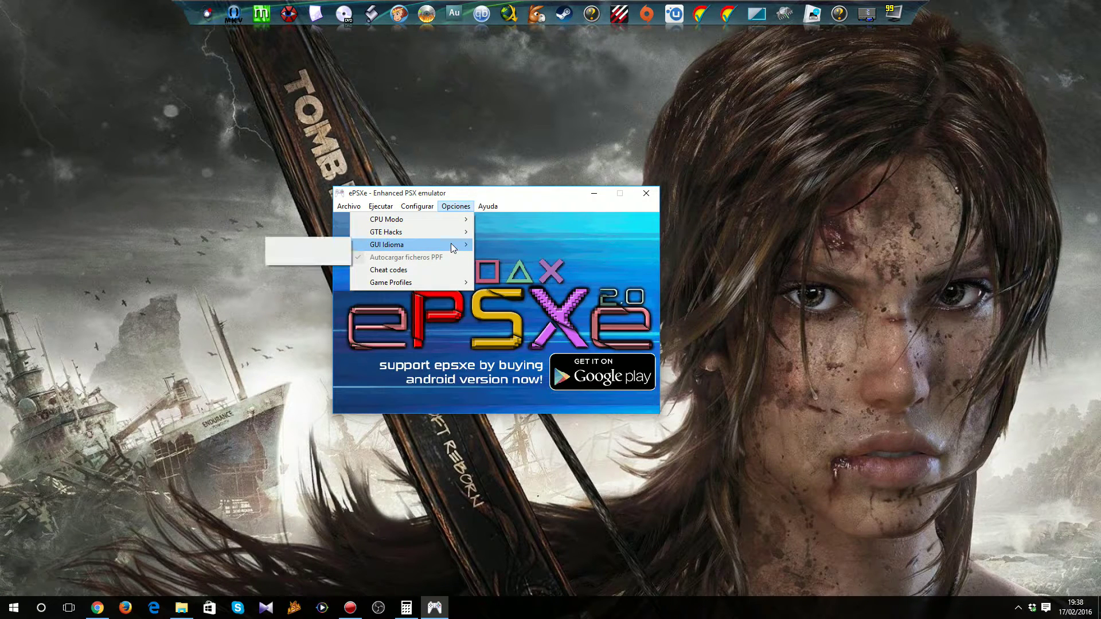
pyautogui.moveTo(425, 233)
pyautogui.click(308, 232)
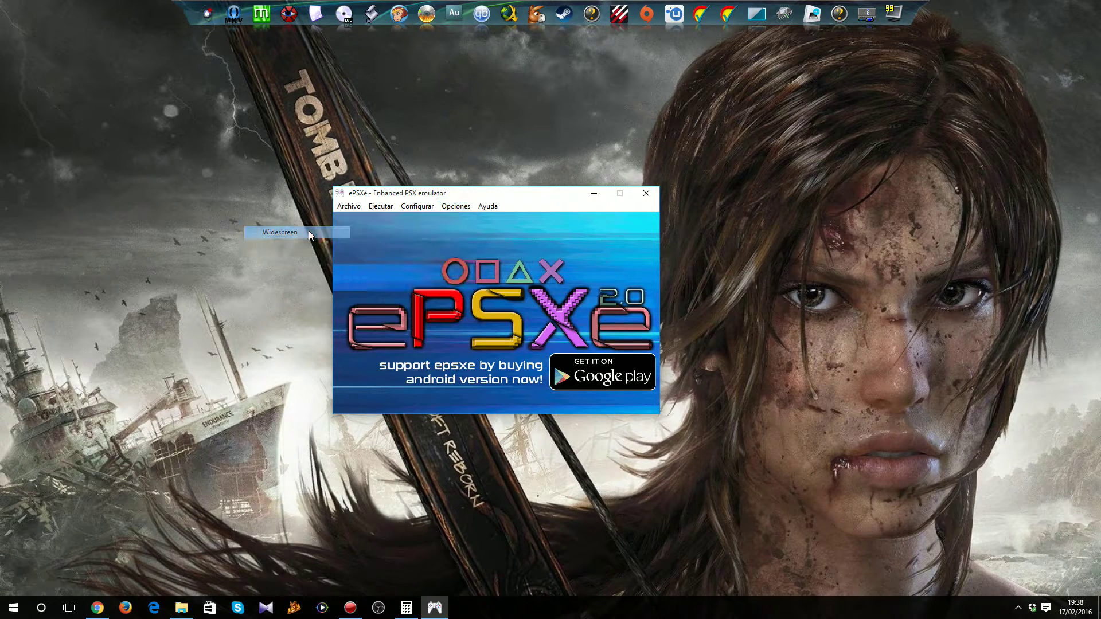
# Step: Look over the emulator options once more and continue the paused game
pyautogui.click(456, 207)
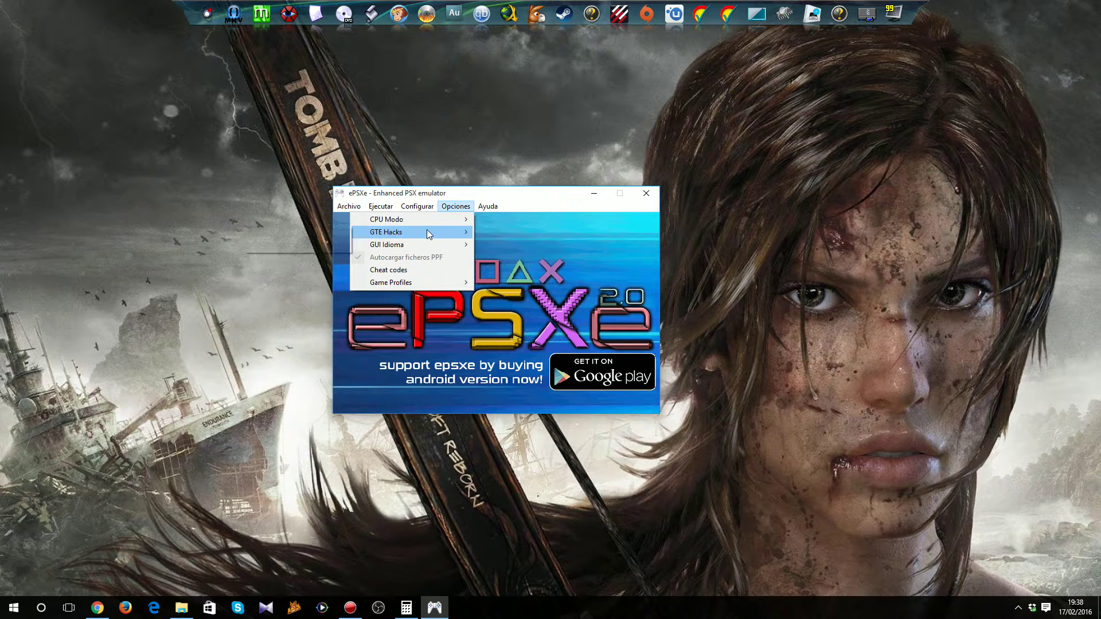
pyautogui.click(559, 204)
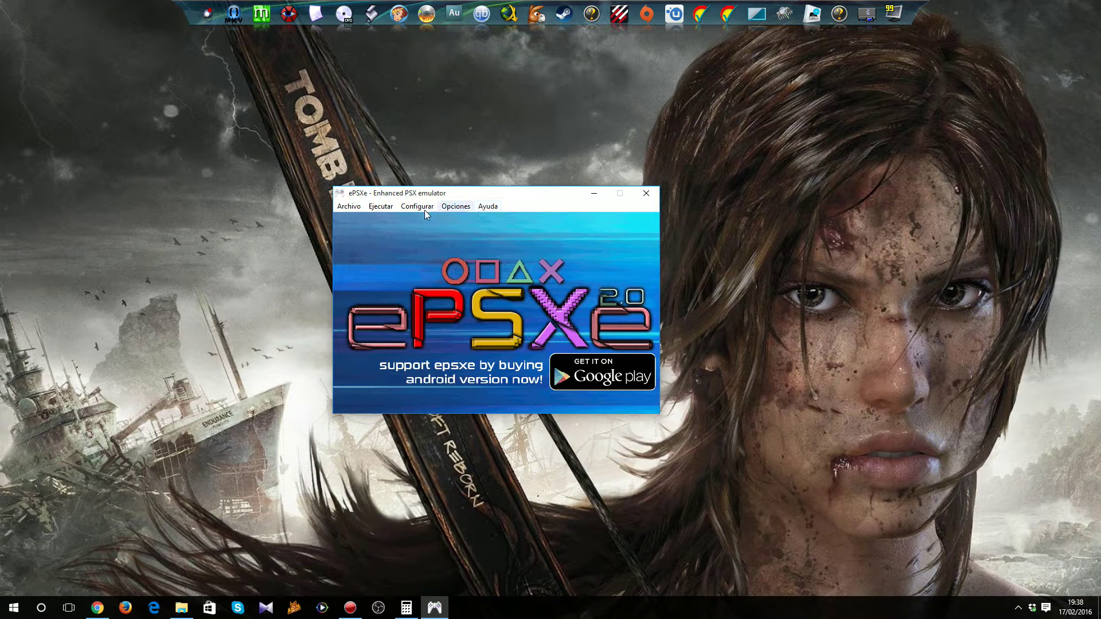
pyautogui.click(377, 206)
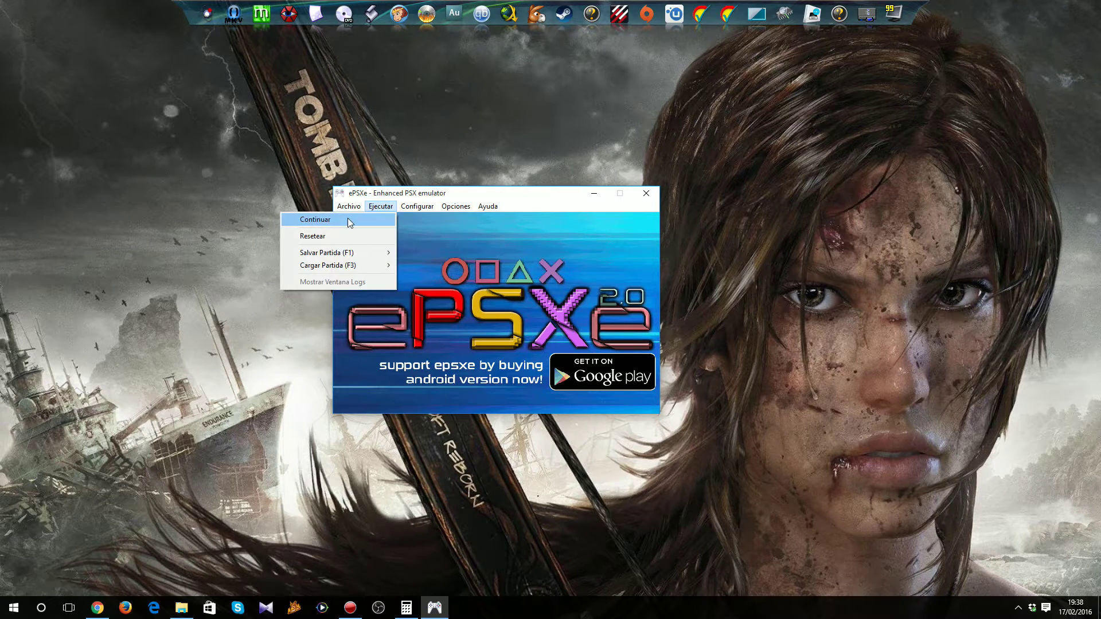
pyautogui.click(348, 219)
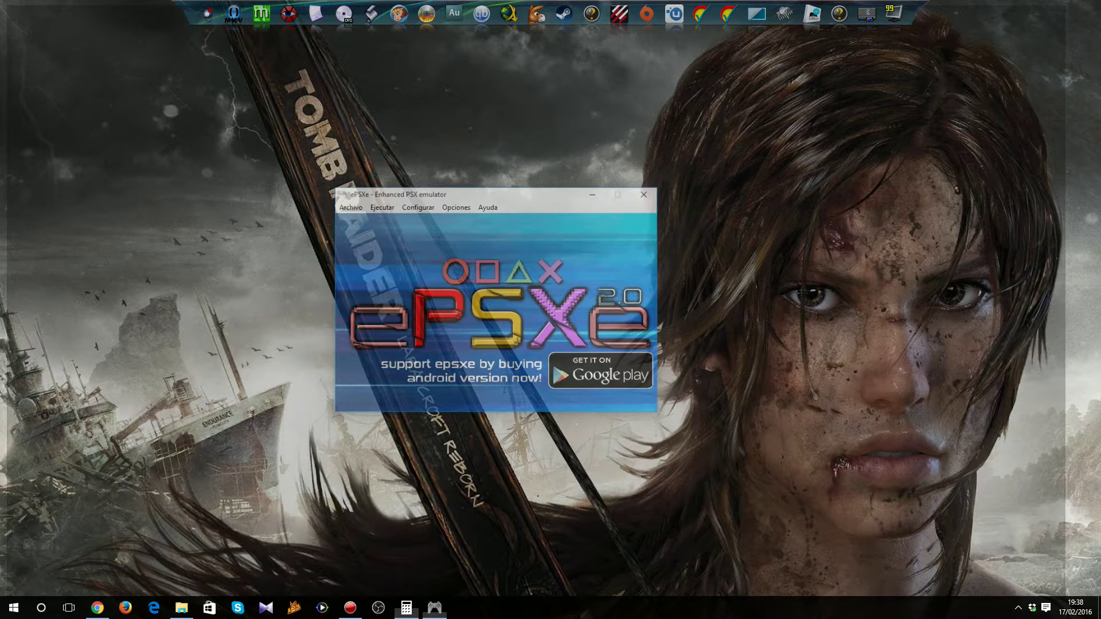
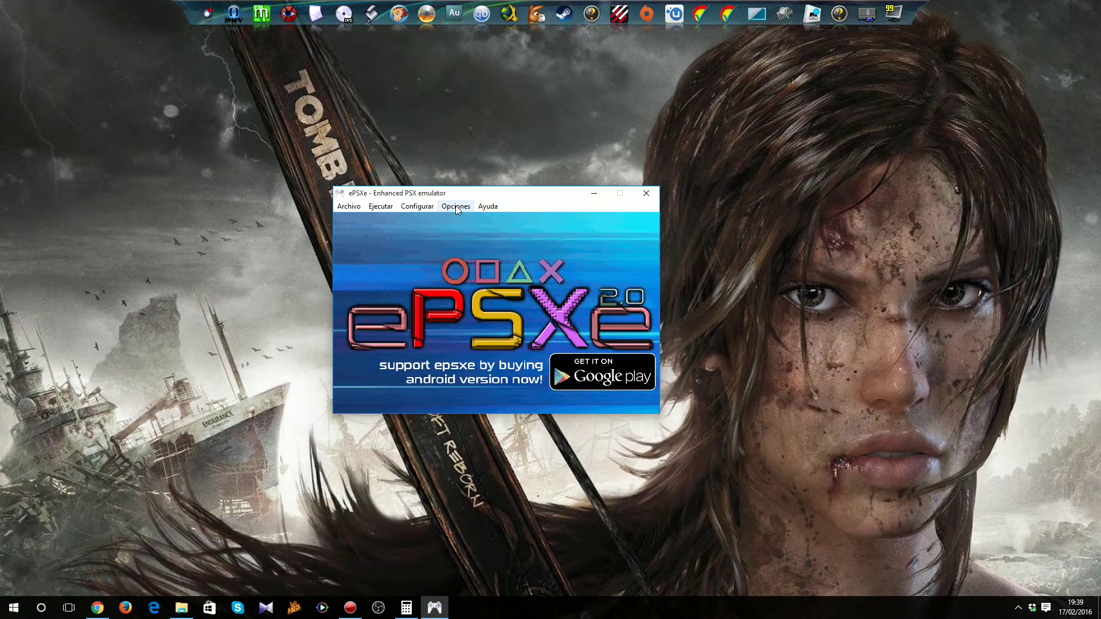
# Step: Disable the Widescreen GTE hack, close the emulator and start ePSXe again from its folder
pyautogui.click(456, 206)
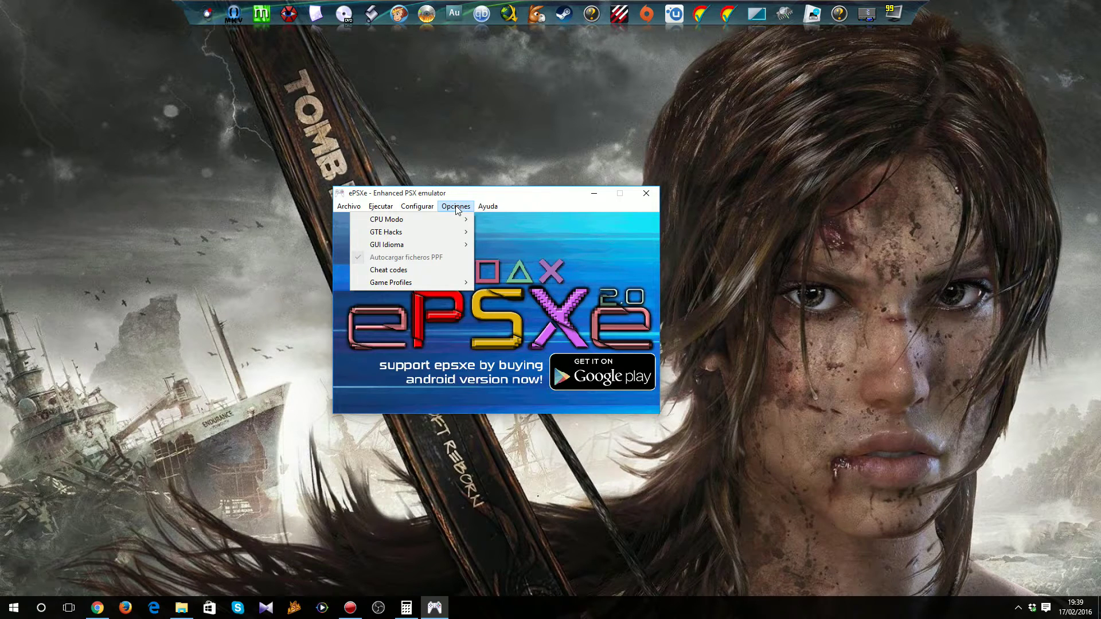
pyautogui.moveTo(455, 233)
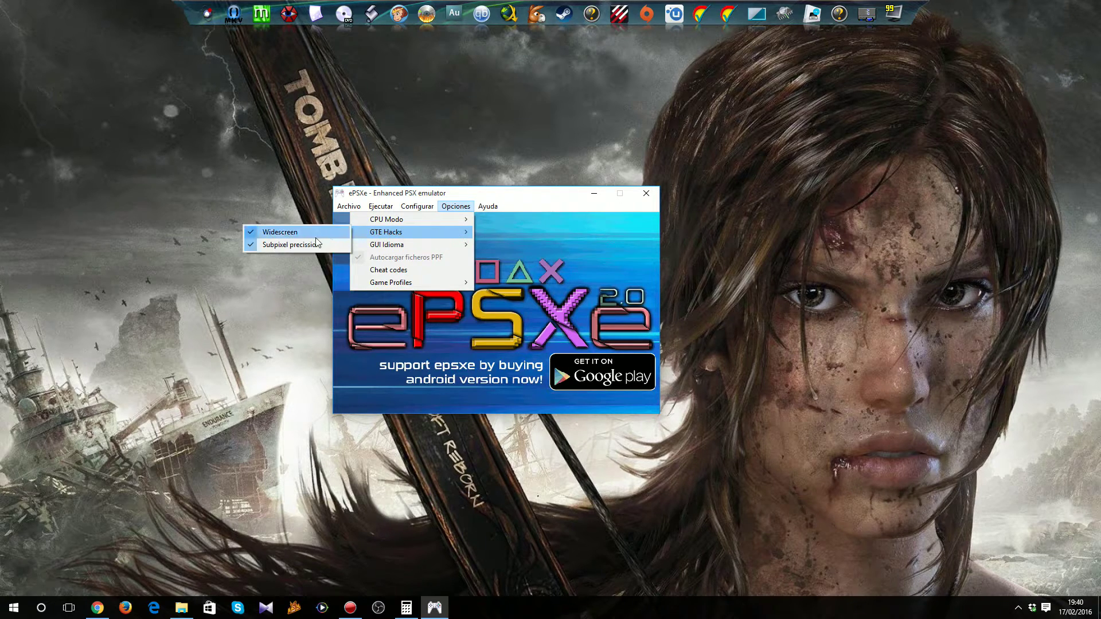
pyautogui.click(311, 232)
pyautogui.click(381, 206)
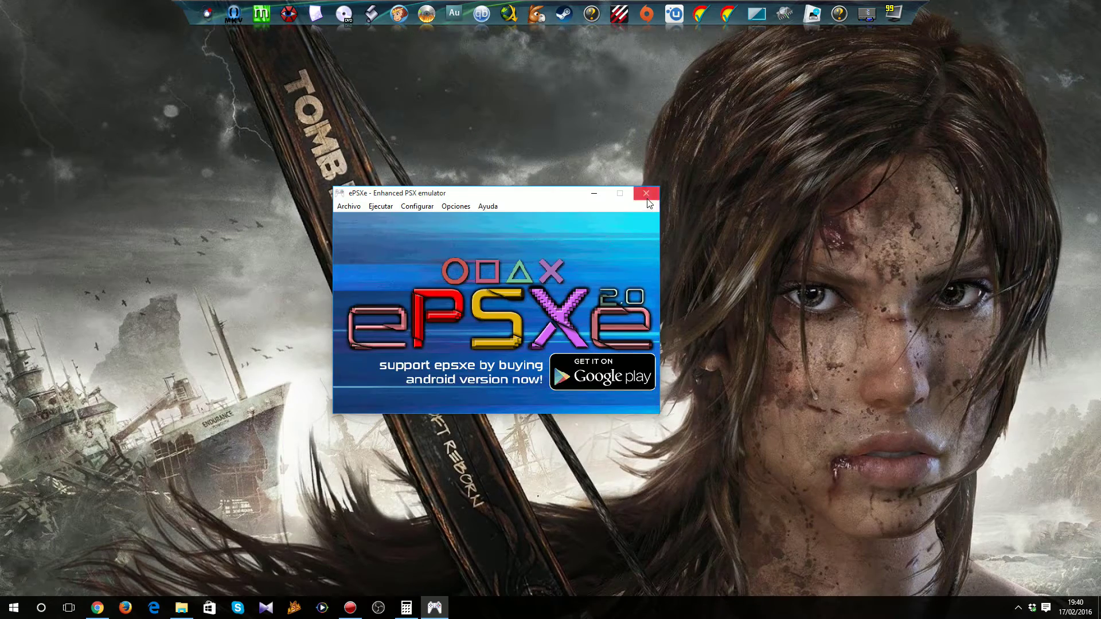
pyautogui.click(640, 197)
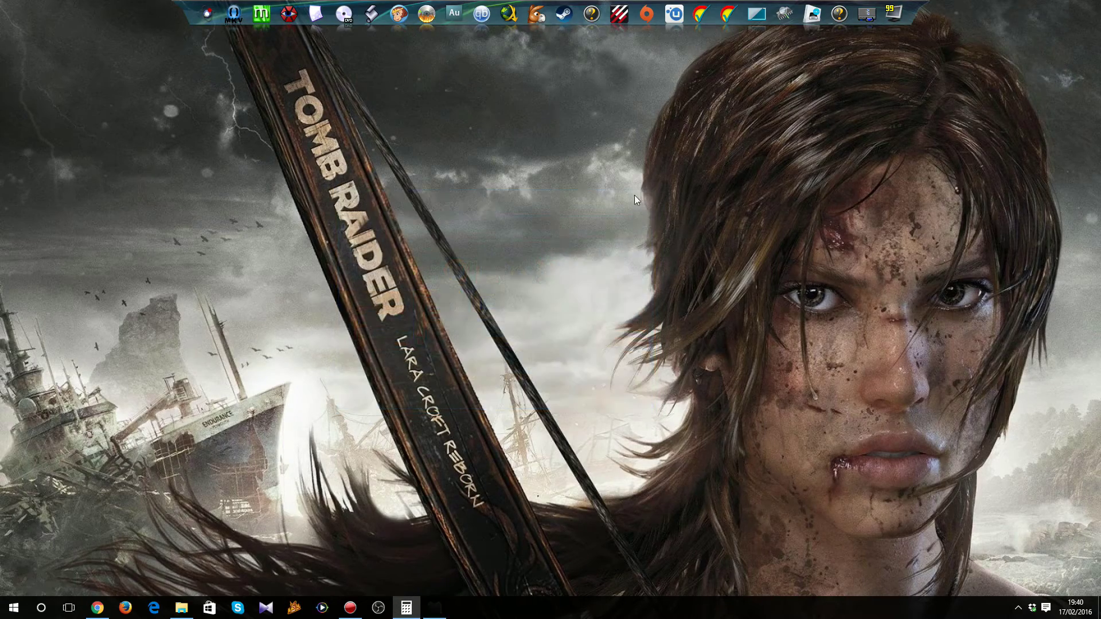
pyautogui.click(181, 607)
pyautogui.doubleClick(239, 336)
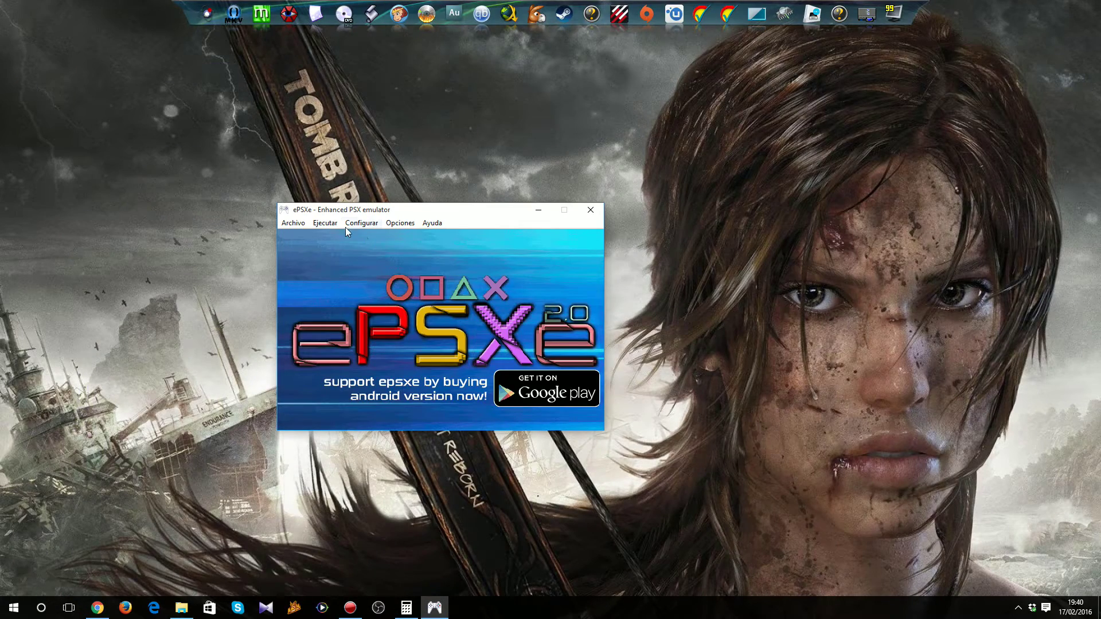
# Step: Enable the widescreen fix that uses the 1440 x 1080 window size in fullscreen in the Pete OGL2 video settings
pyautogui.click(325, 222)
pyautogui.moveTo(346, 222)
pyautogui.click(344, 248)
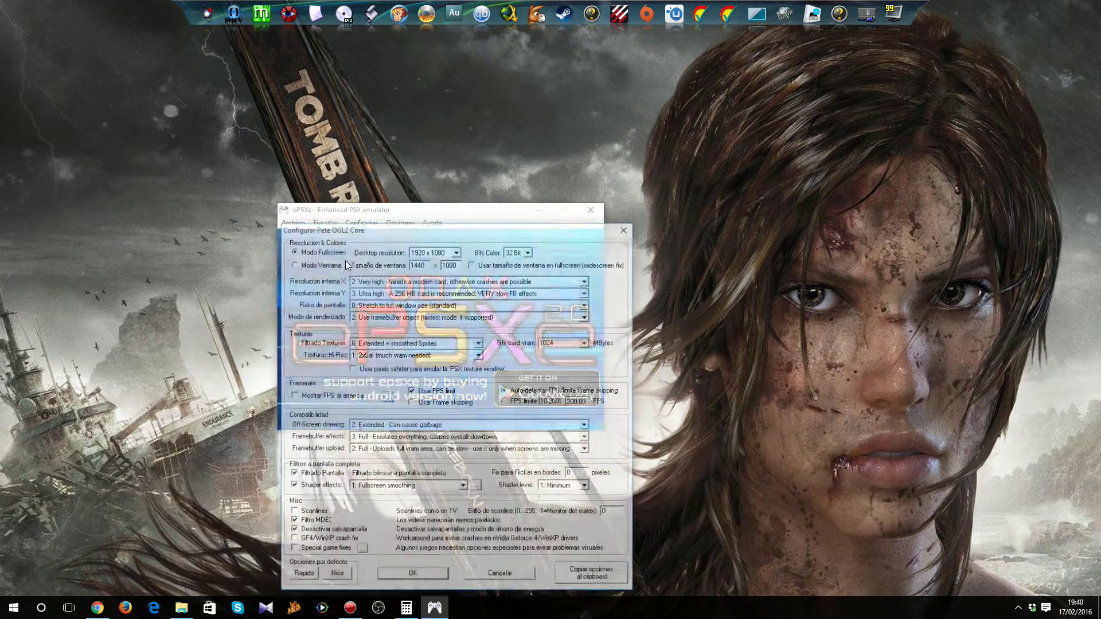
pyautogui.click(471, 263)
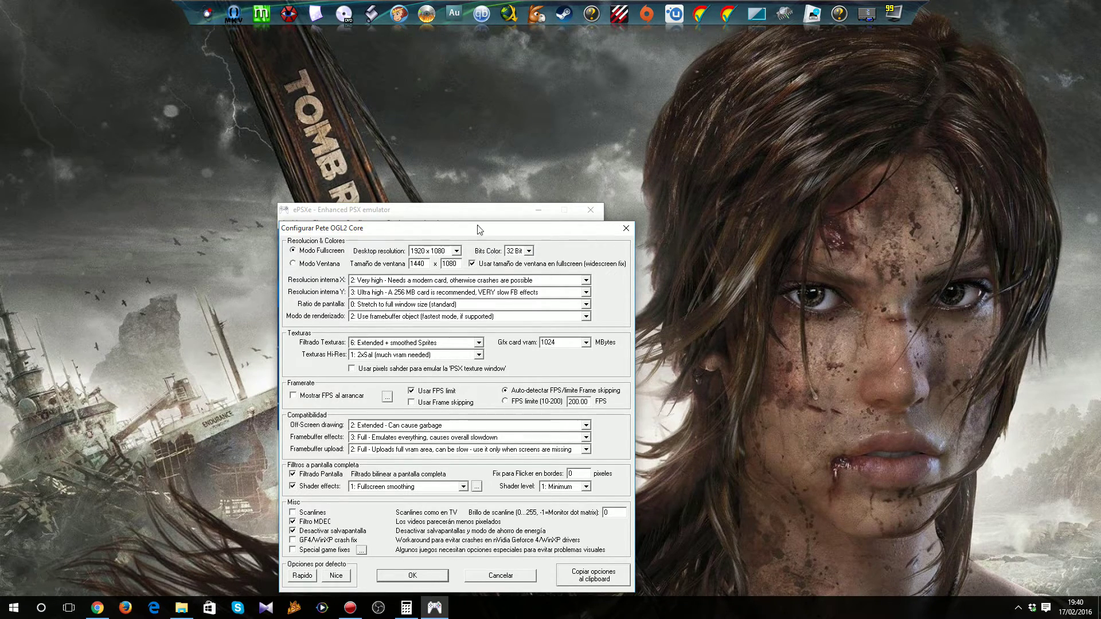
pyautogui.click(410, 579)
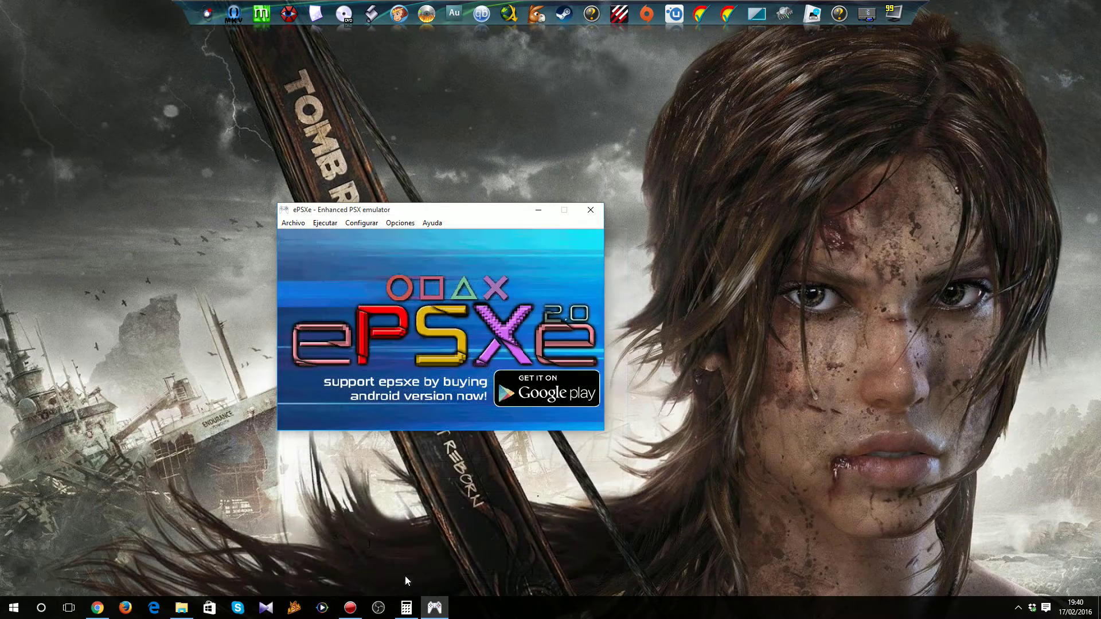
# Step: Open the games list and run Crash Bandicoot 2 - Cortex Strikes Back
pyautogui.click(292, 224)
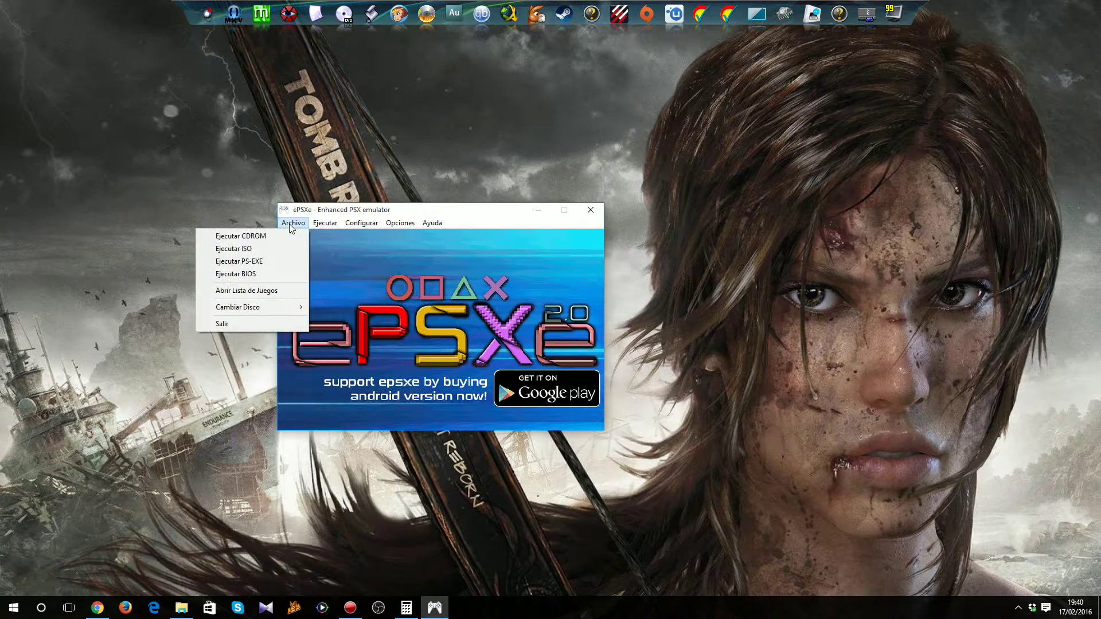
pyautogui.click(278, 291)
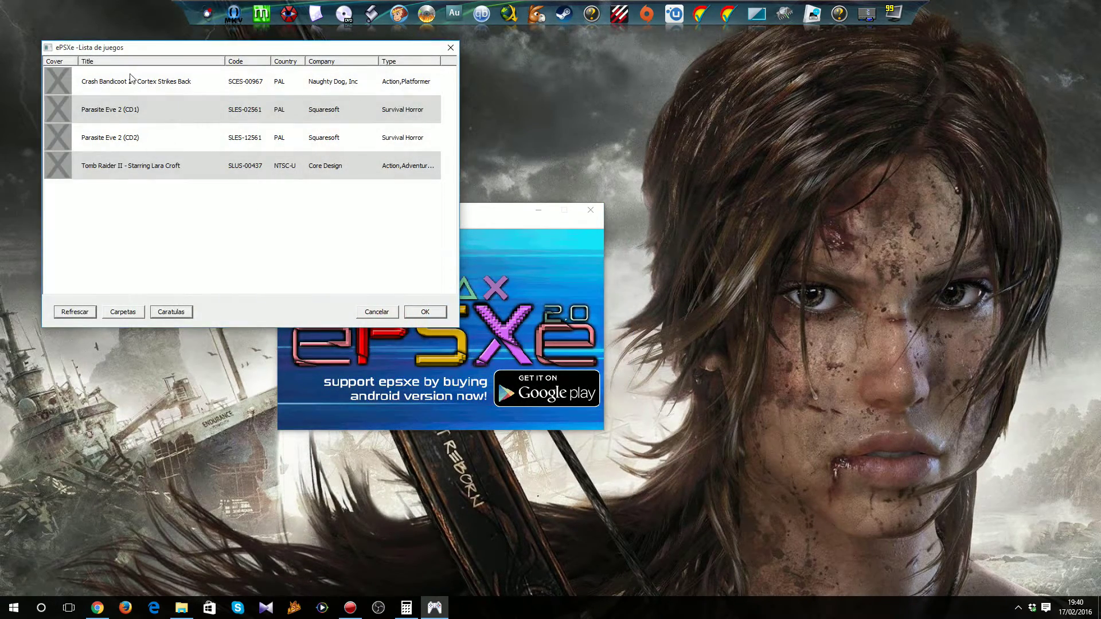
pyautogui.doubleClick(142, 83)
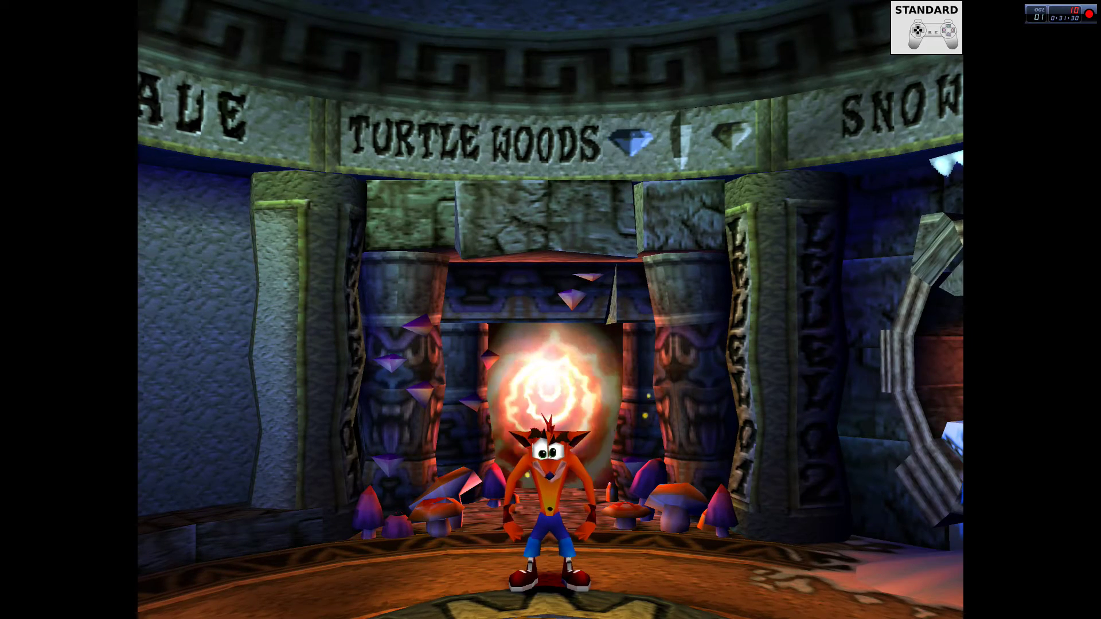
# Step: Move the character from the Turtle Woods portal to the Load/Save area to examine the picture's proportions with the new settings
pyautogui.press('Up')
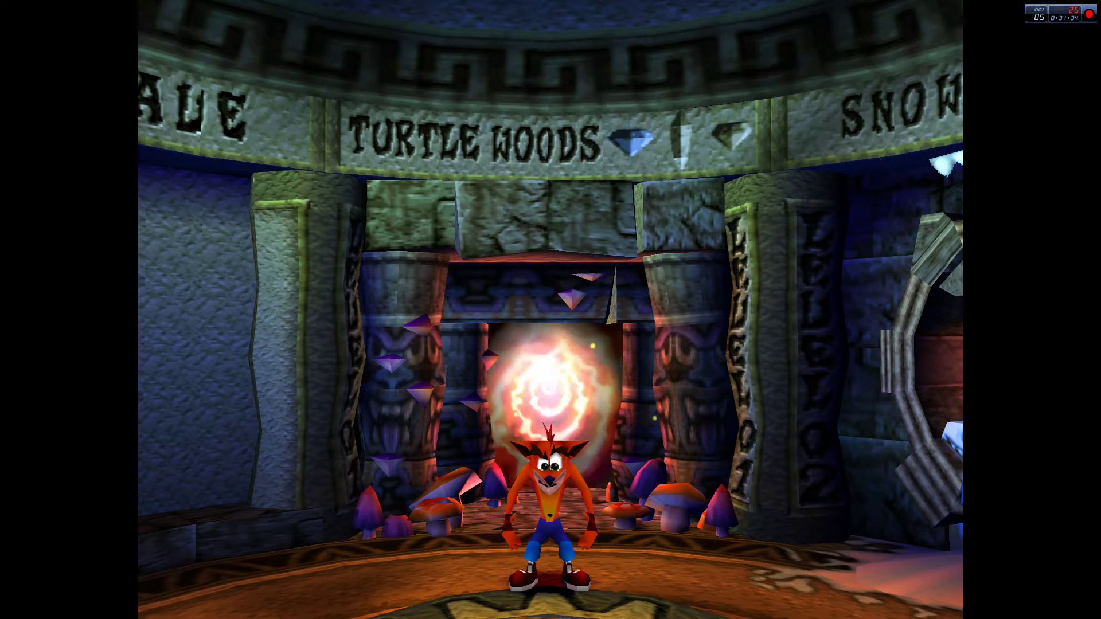
pyautogui.press('Down')
pyautogui.press('Up')
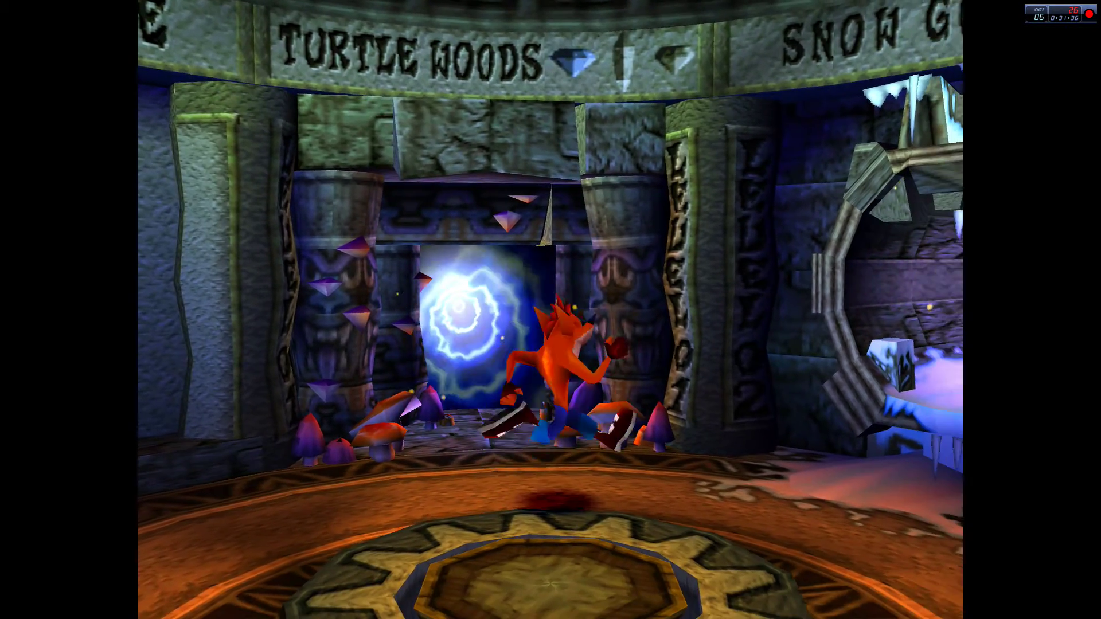
pyautogui.press('Down')
pyautogui.press('Up')
pyautogui.press('Down')
pyautogui.press('Up')
pyautogui.press('Left')
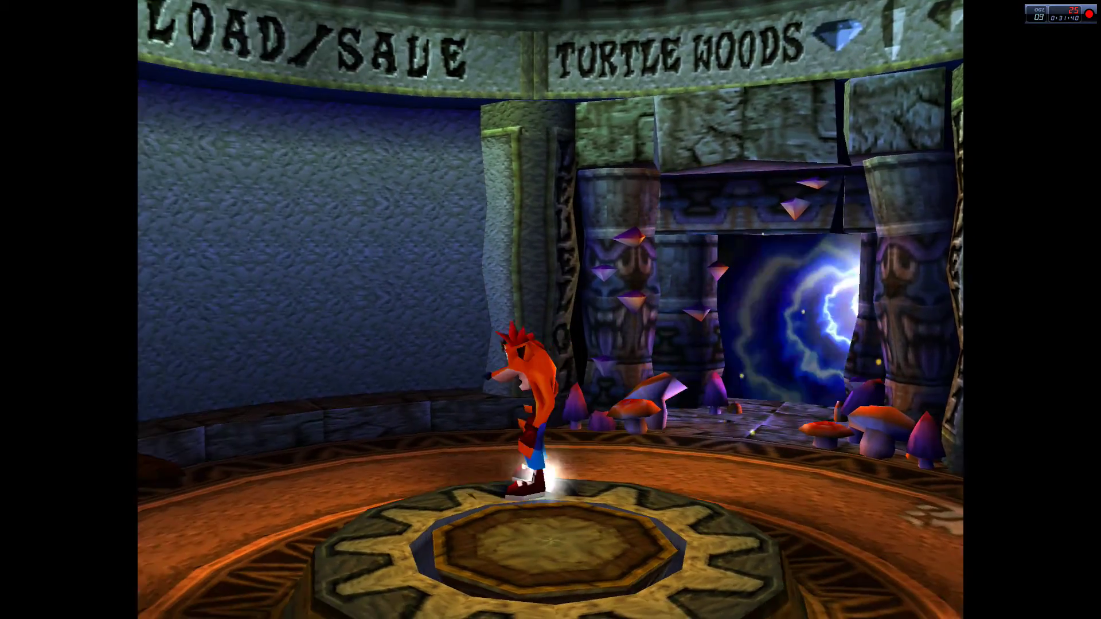
pyautogui.press('Left')
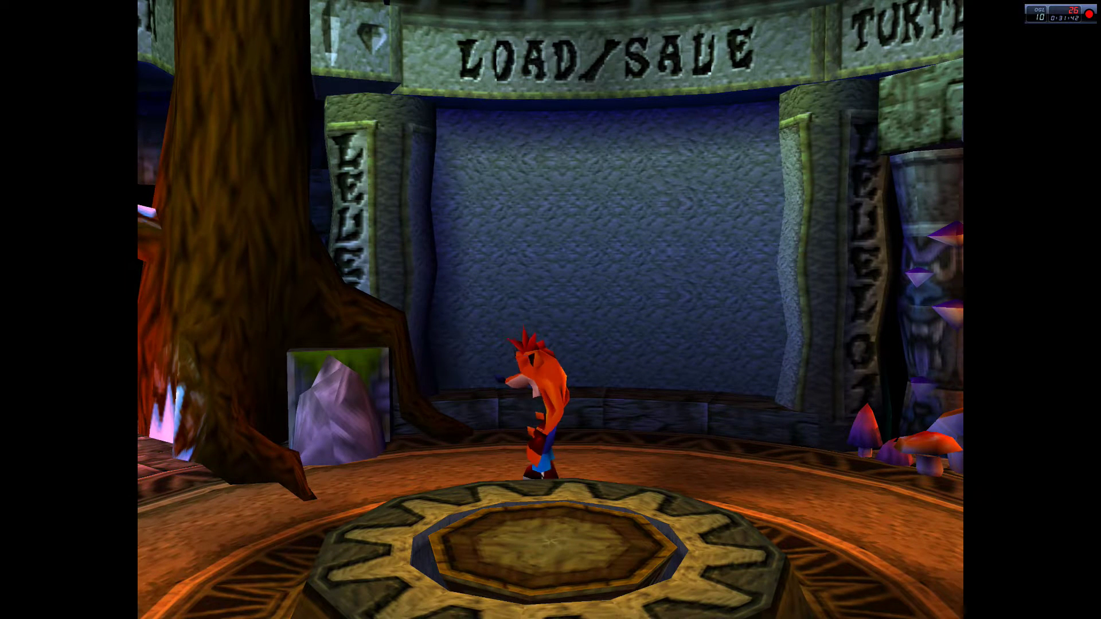
pyautogui.press('Down')
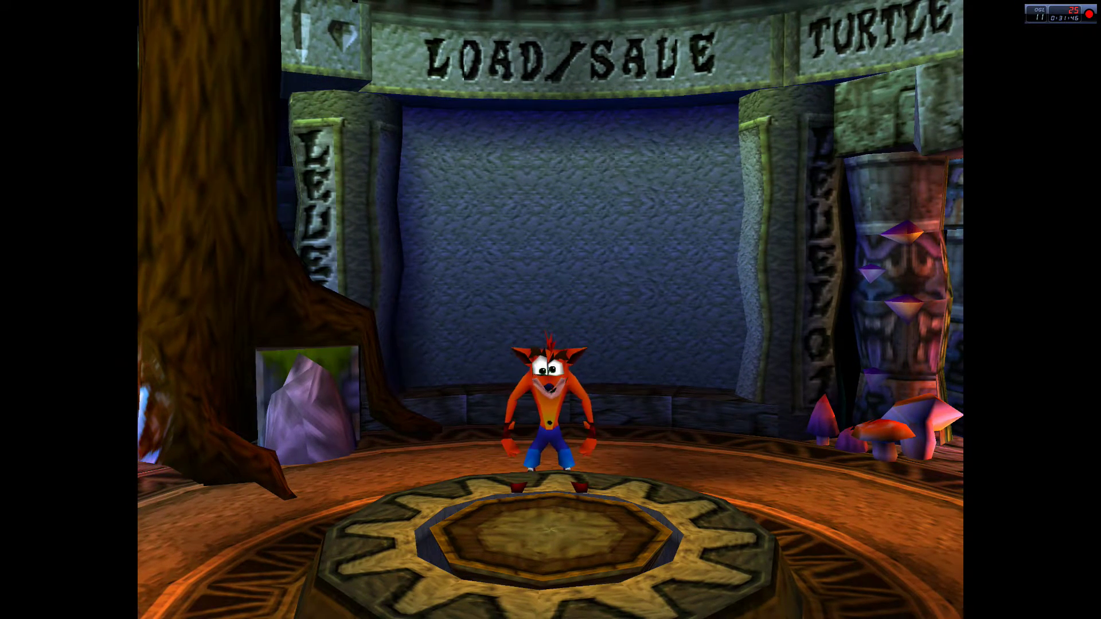
pyautogui.press('Up')
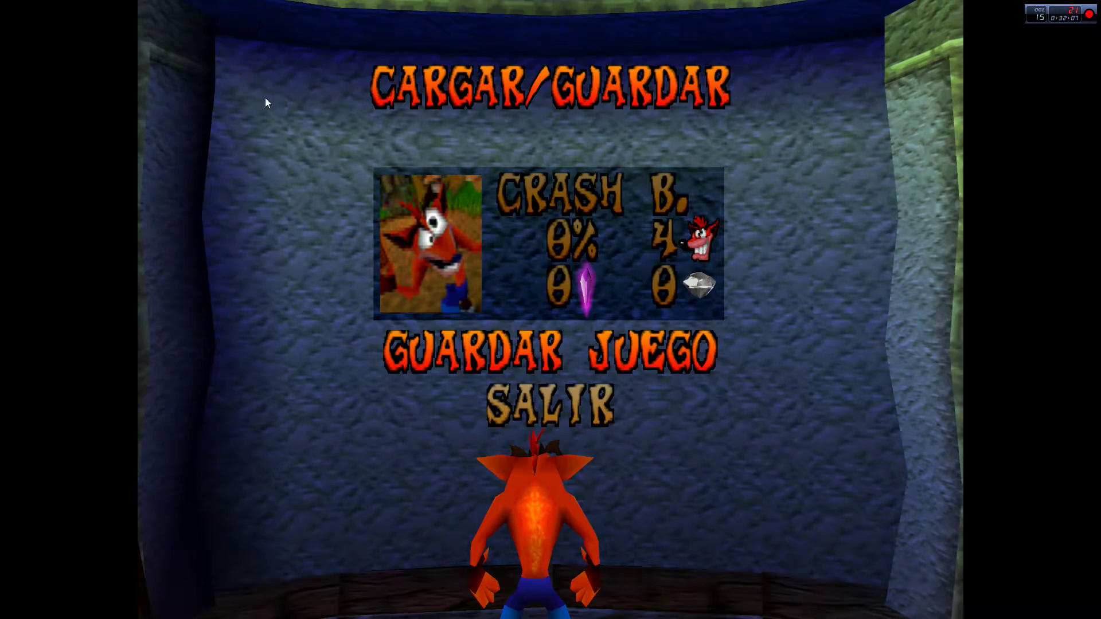
# Step: Leave the running game for the emulator window and toggle the Subpixel precission GTE hack
pyautogui.press('Escape')
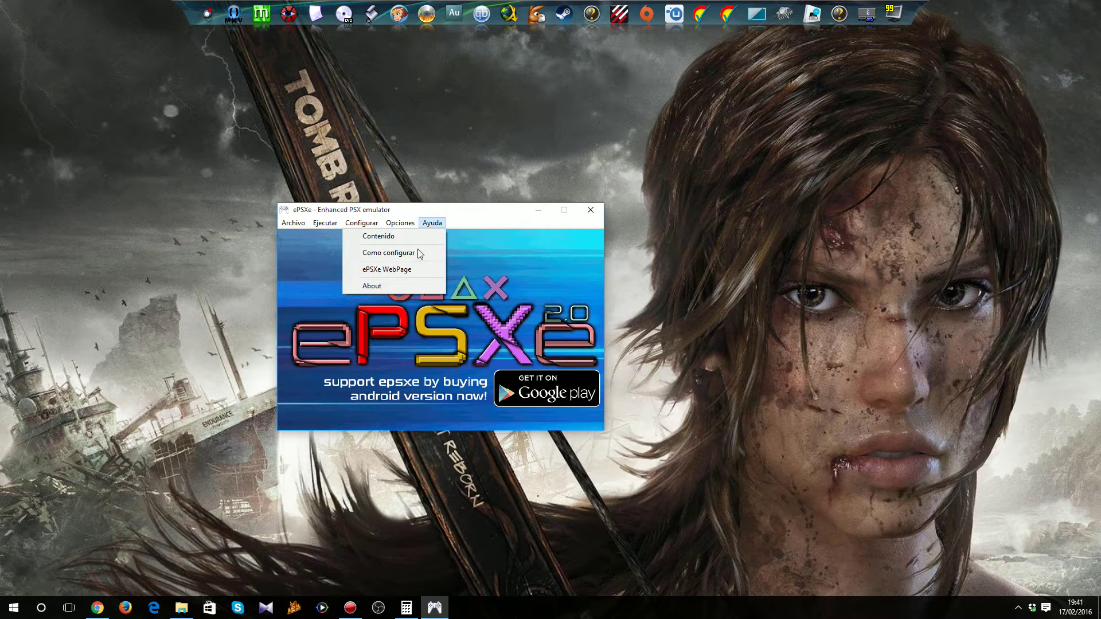
pyautogui.moveTo(404, 227)
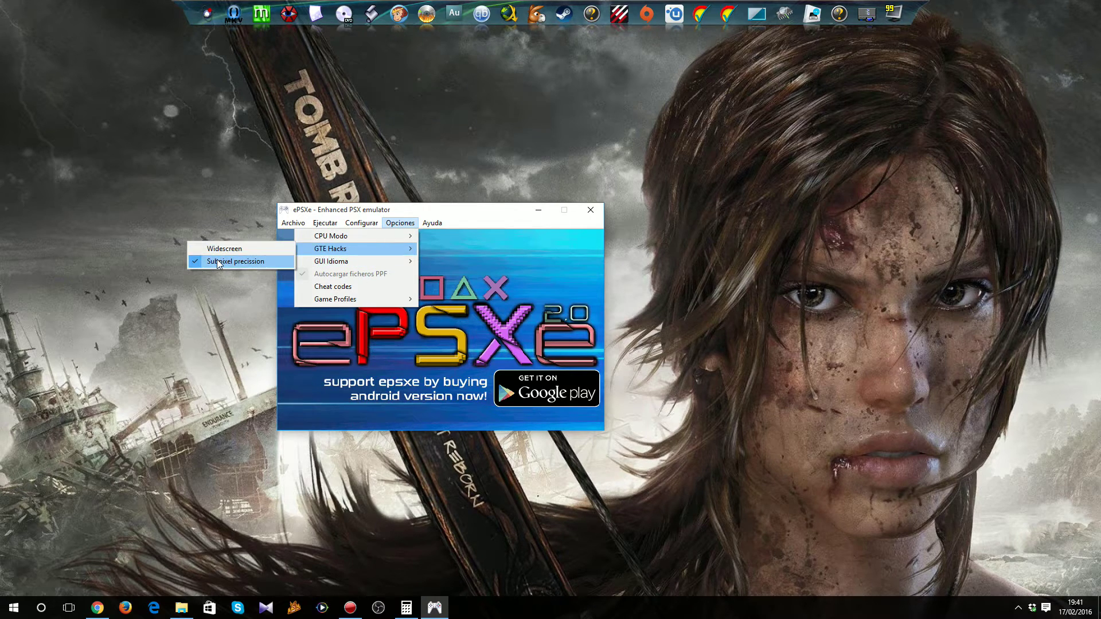
pyautogui.click(239, 274)
pyautogui.click(324, 223)
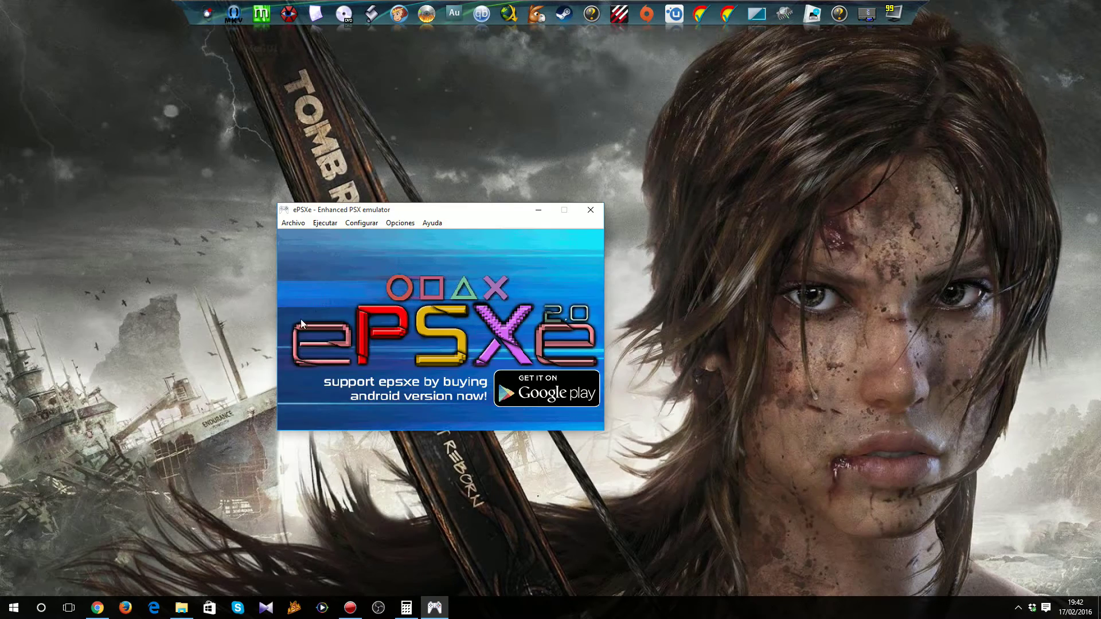
# Step: Toggle the Subpixel precission GTE hack again and continue the paused game
pyautogui.click(398, 224)
pyautogui.moveTo(332, 248)
pyautogui.click(243, 262)
pyautogui.click(325, 223)
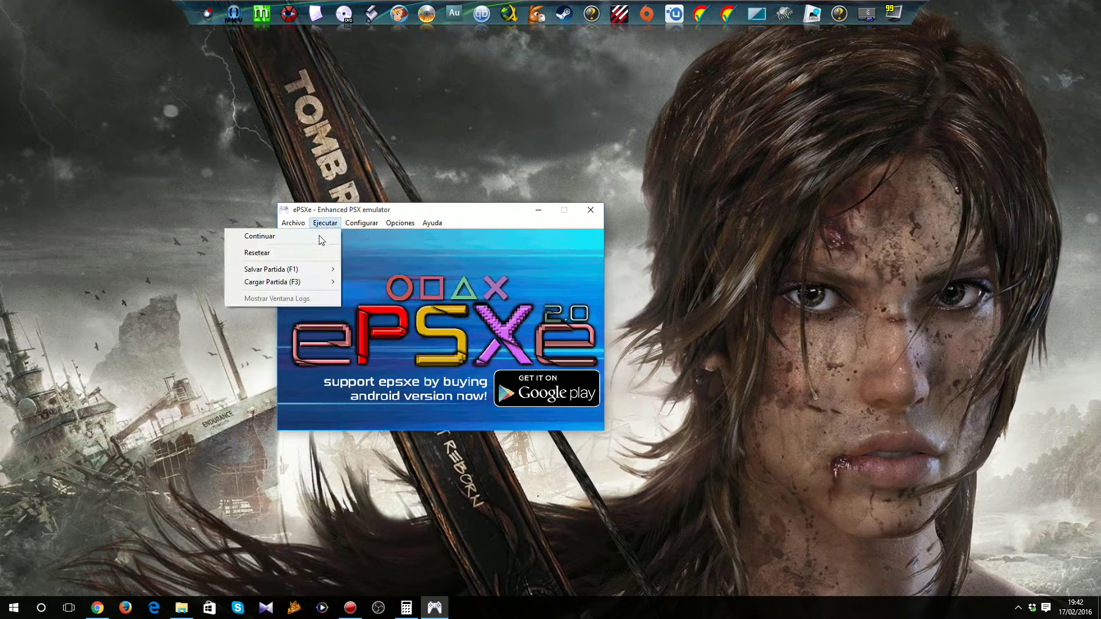
pyautogui.click(252, 235)
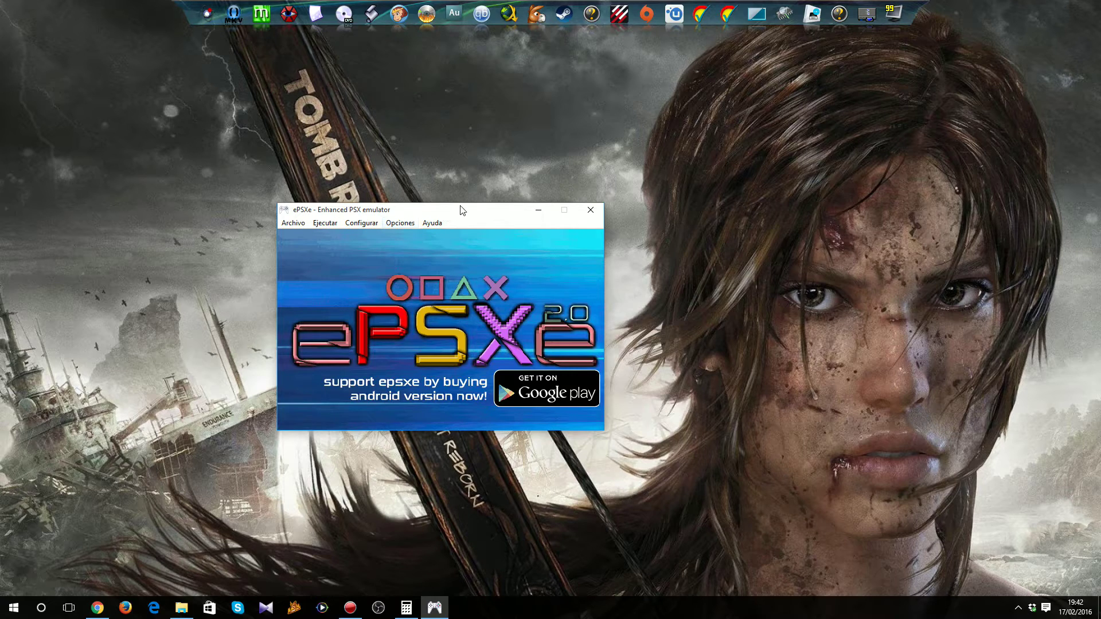
# Step: Move the emulator window aside and look over the emulation options and the disc-change choices for multi-disc games
pyautogui.moveTo(456, 207); pyautogui.dragTo(539, 219)
pyautogui.click(492, 236)
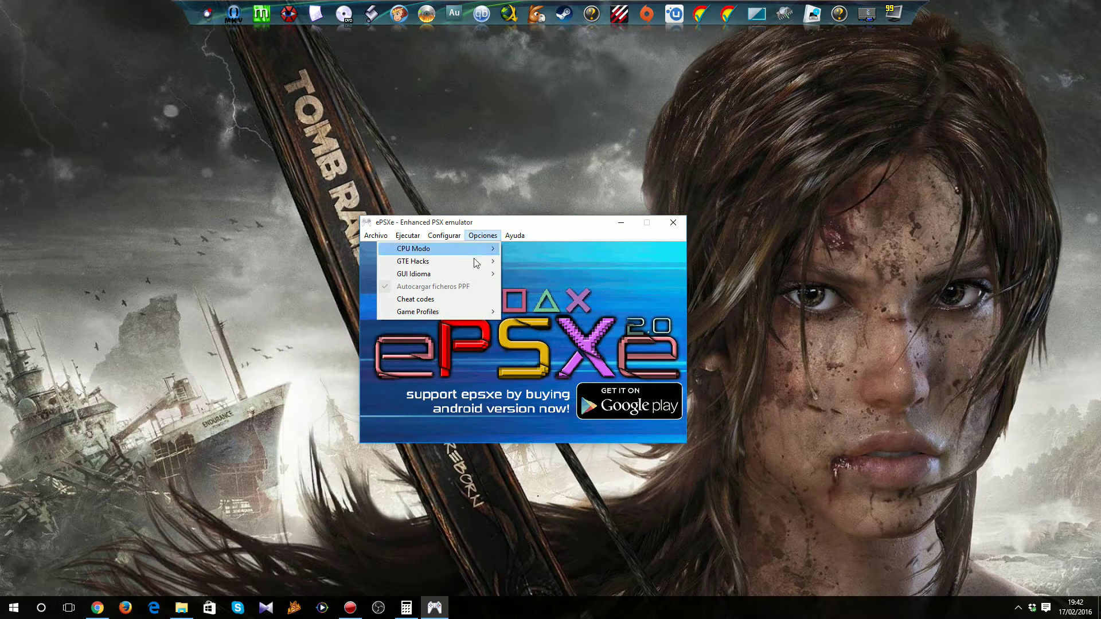
pyautogui.moveTo(474, 266)
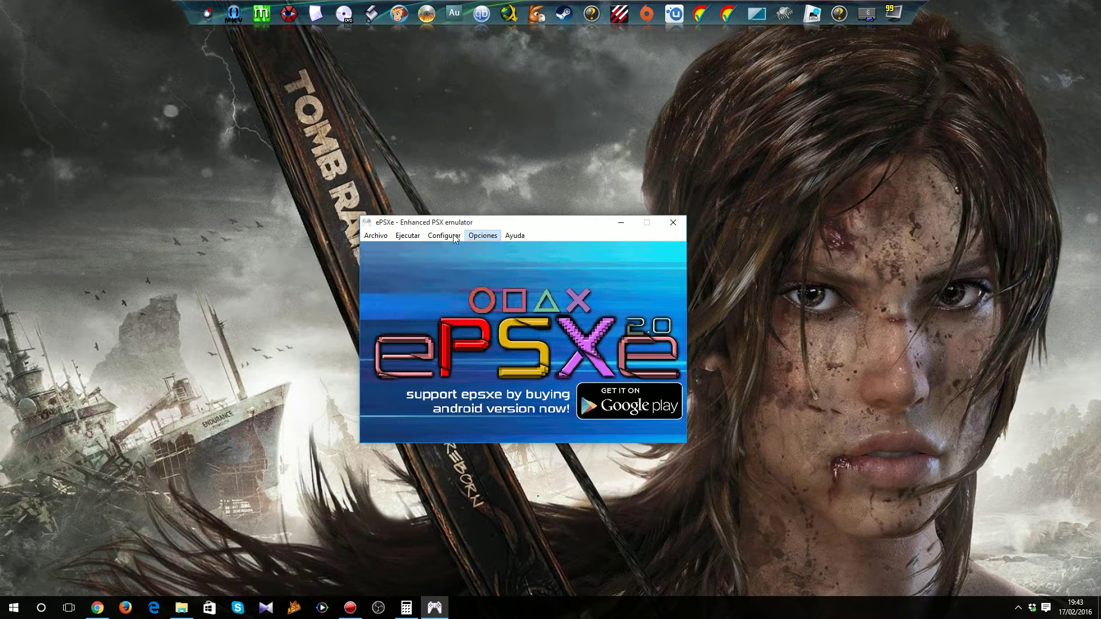
pyautogui.moveTo(395, 240)
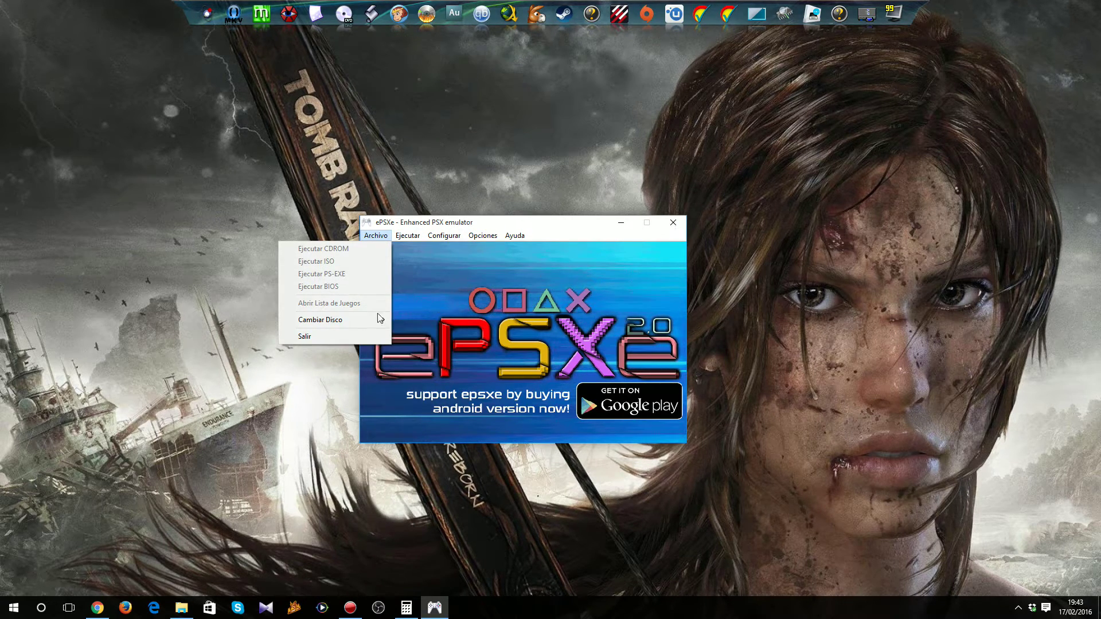
pyautogui.moveTo(327, 320)
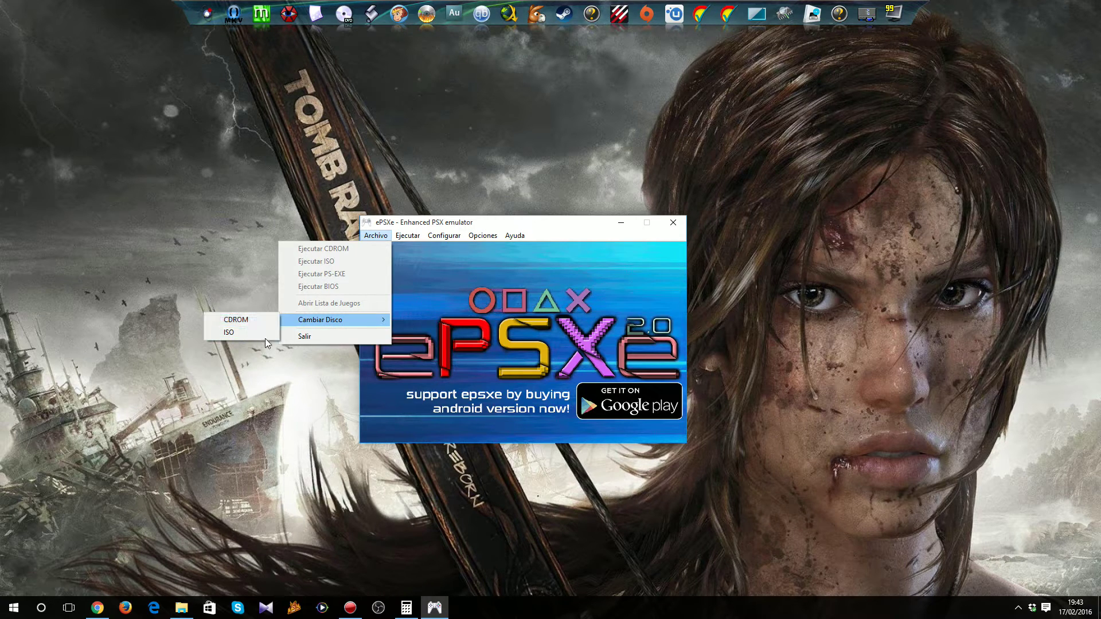
# Step: Close the emulator, start ePSXe again from its folder and move its window clear of the corner
pyautogui.click(673, 222)
pyautogui.click(673, 222)
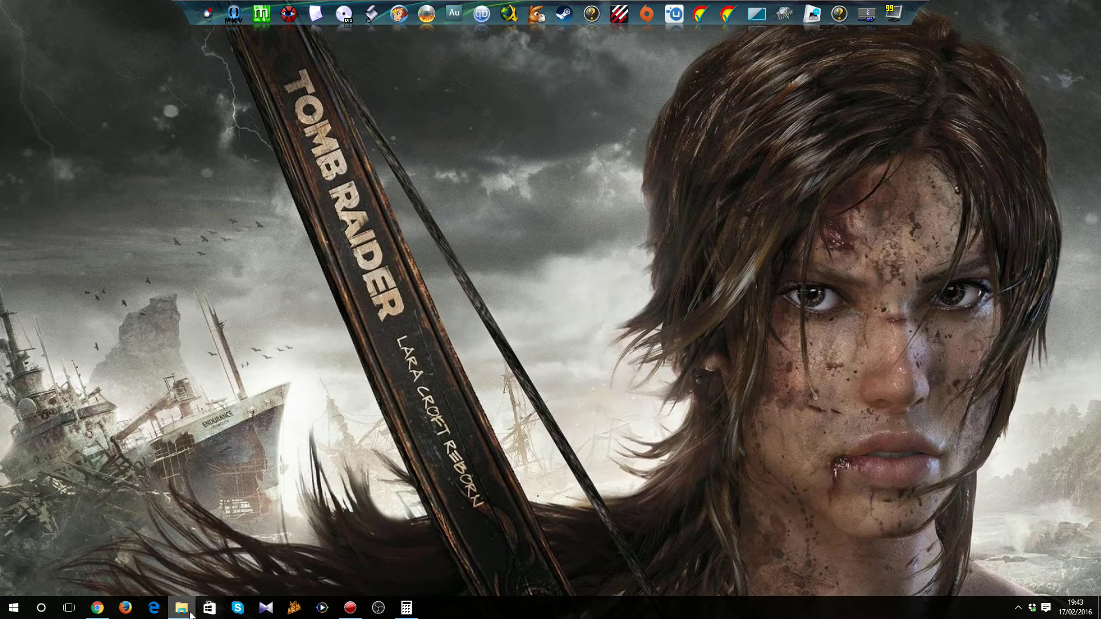
pyautogui.click(181, 608)
pyautogui.doubleClick(248, 337)
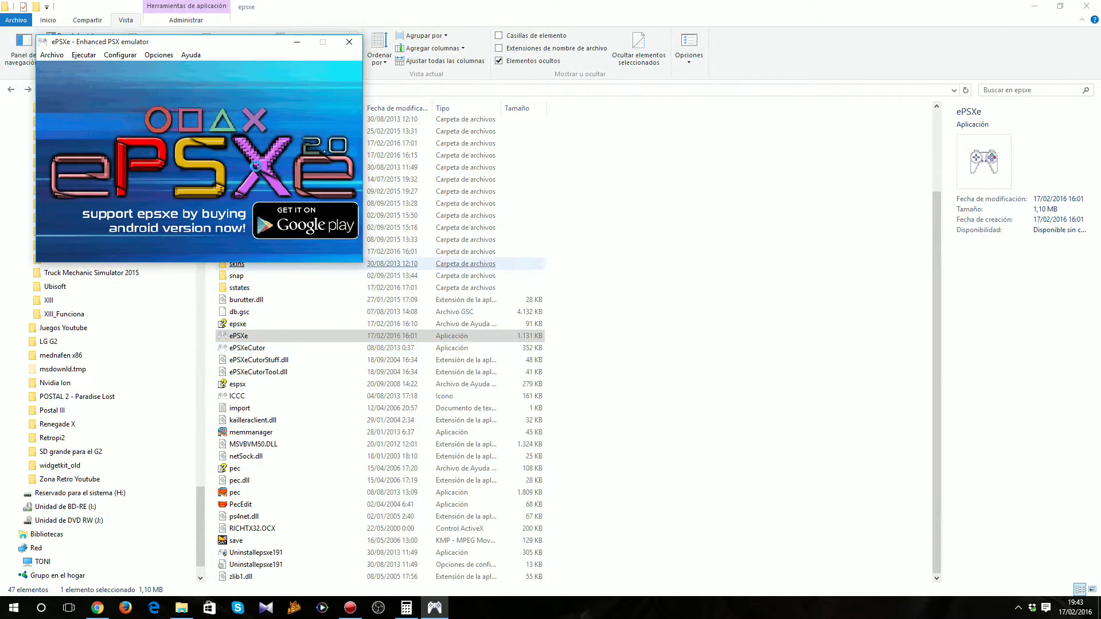
pyautogui.moveTo(240, 48); pyautogui.dragTo(477, 245)
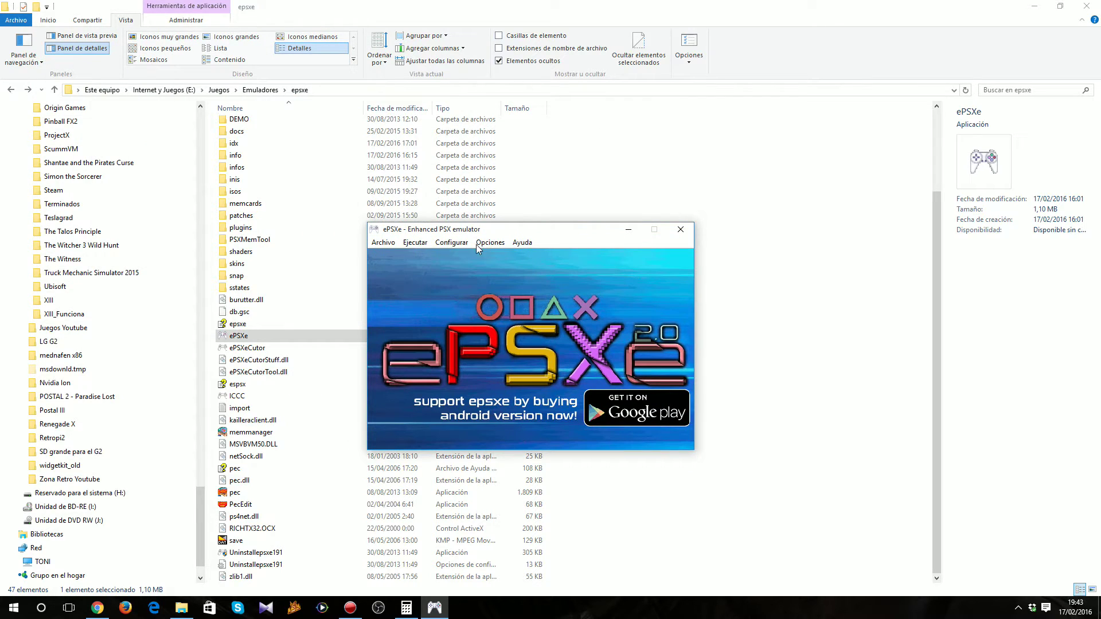
# Step: Open the games list and run Parasite Eve 2 (CD1)
pyautogui.click(382, 243)
pyautogui.click(350, 311)
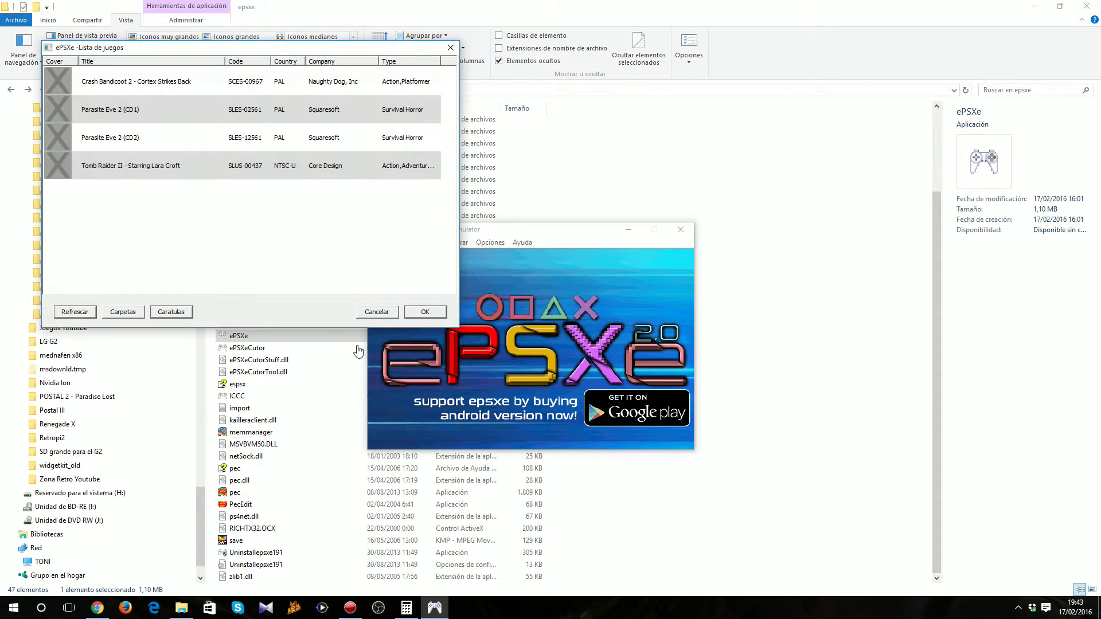
pyautogui.doubleClick(115, 109)
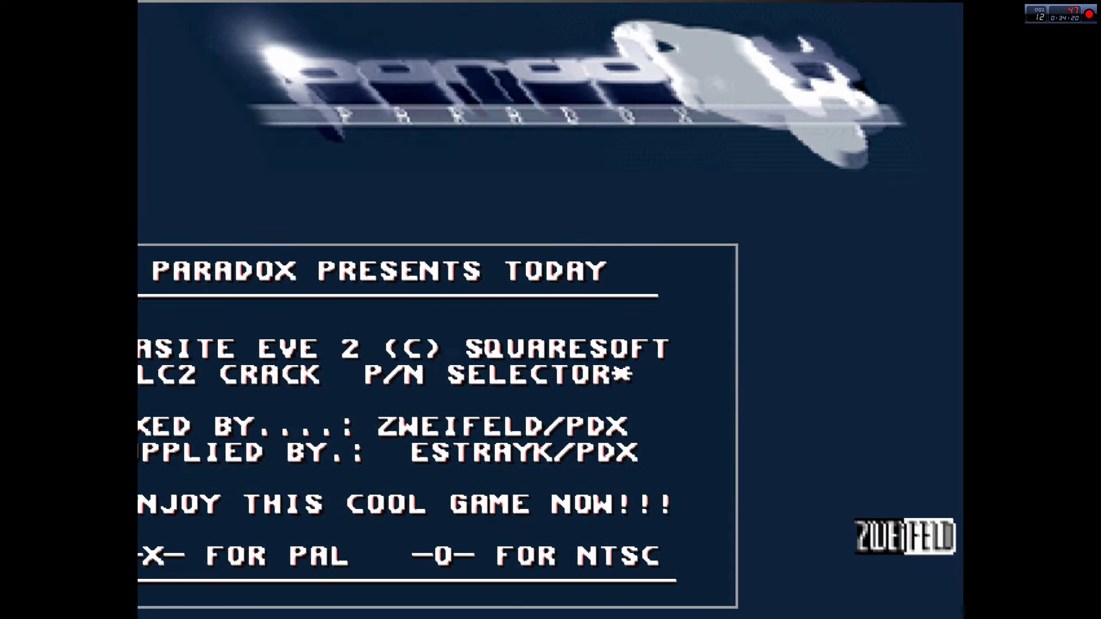
# Step: Get past the PAL/NTSC selector and the introduction, and answer "Basta por hoy." in the shooting range dialogue
pyautogui.press('z')
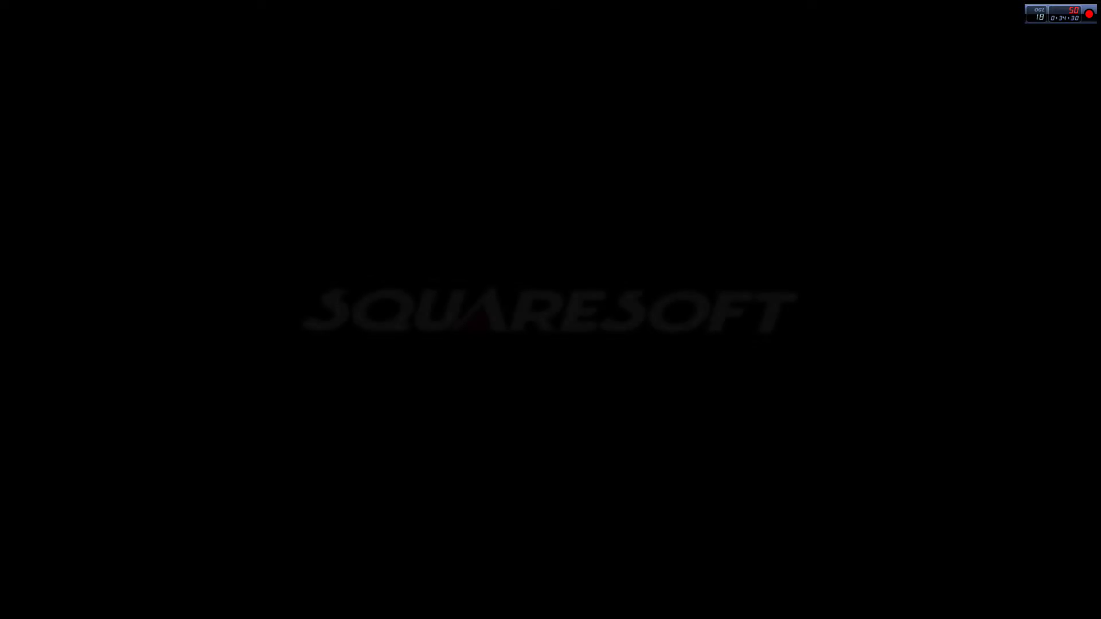
pyautogui.press('Return')
pyautogui.press('Return')
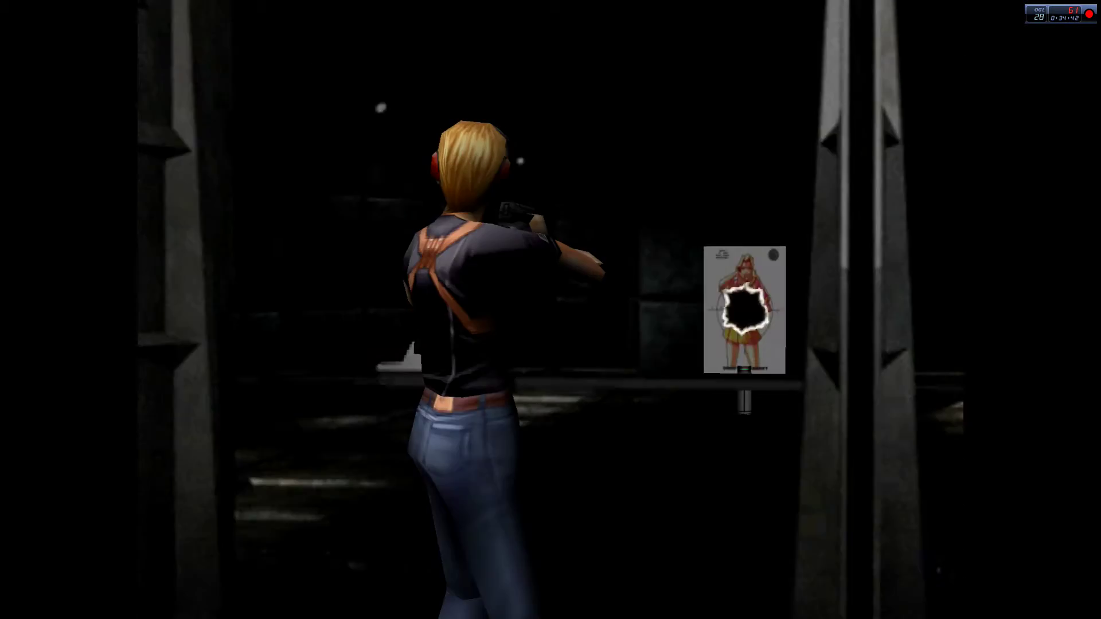
pyautogui.press('F4')
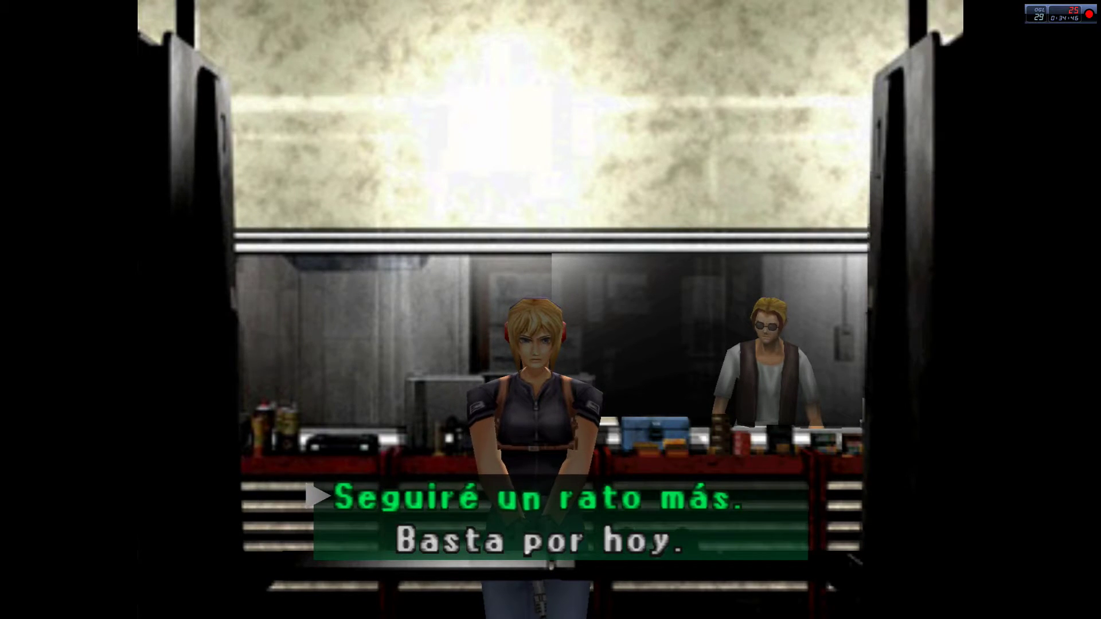
pyautogui.press('Down')
pyautogui.press('x')
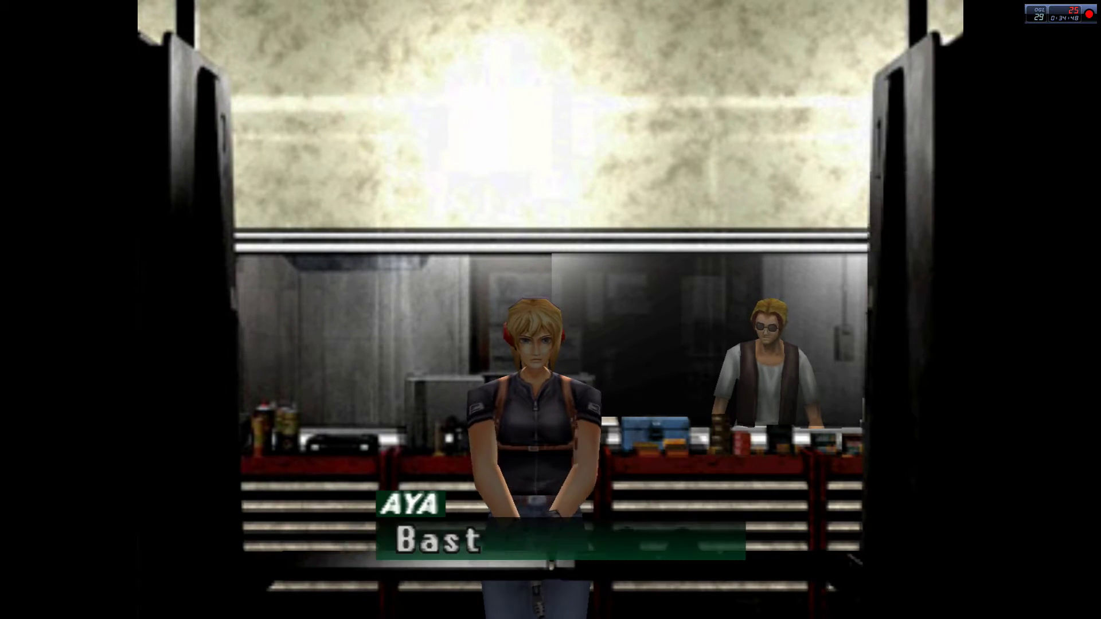
# Step: Advance the remaining shooting range dialogue and toggle the frame limit off and back on to speed through the scene
pyautogui.press('x')
pyautogui.press('x')
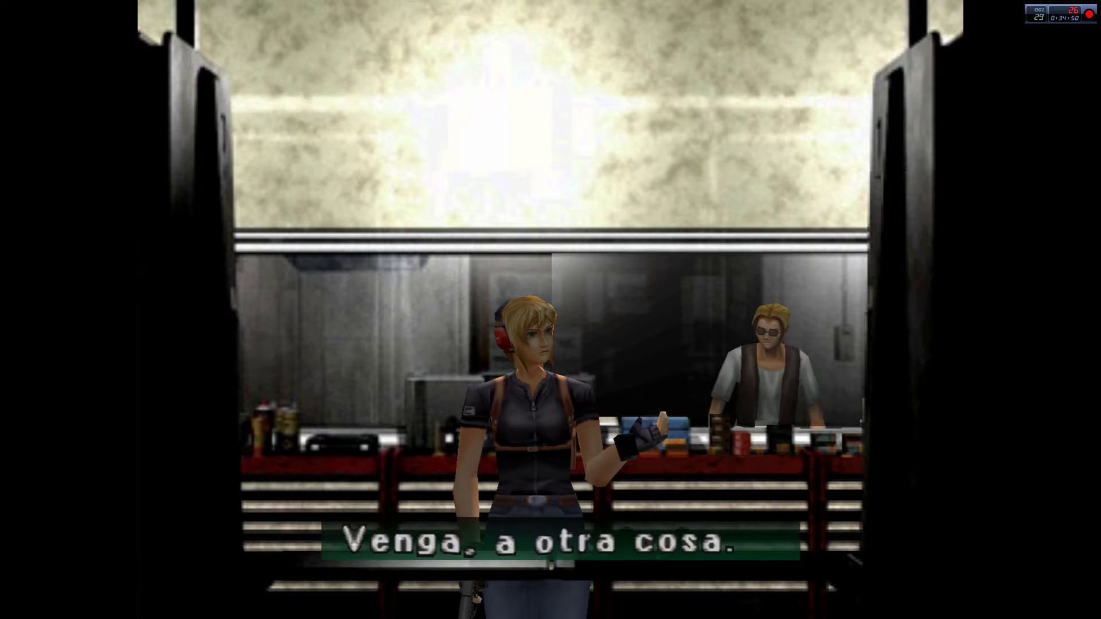
pyautogui.press('F4')
pyautogui.press('F4')
# Step: Walk Aya around the shooting range room in different directions to examine the graphics and movement
pyautogui.press('Left')
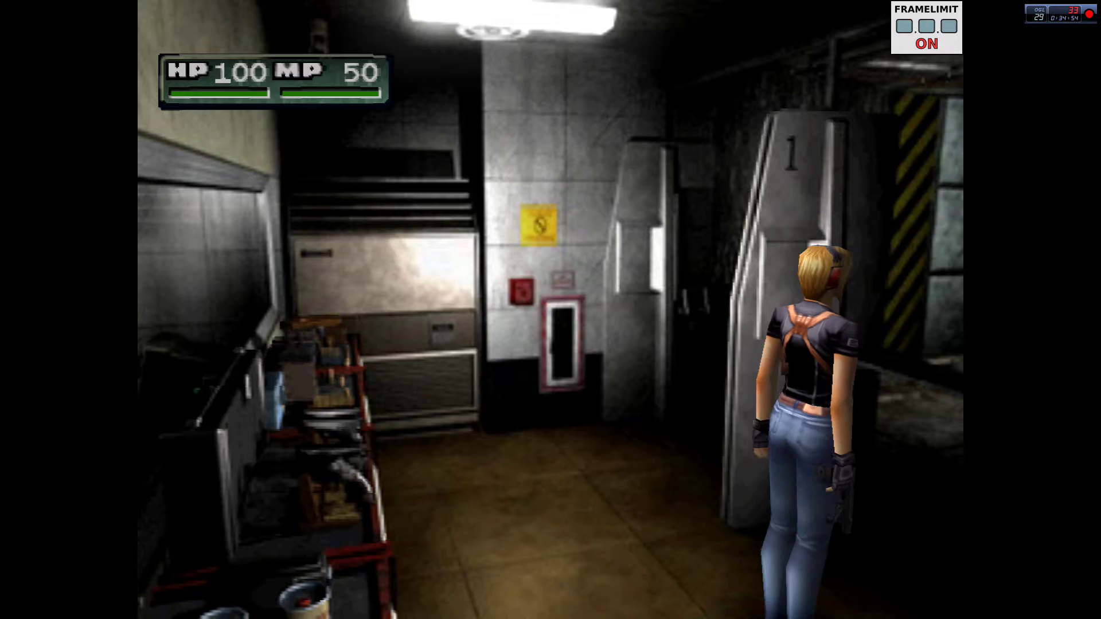
pyautogui.press('Up')
pyautogui.press('Right')
pyautogui.press('Up')
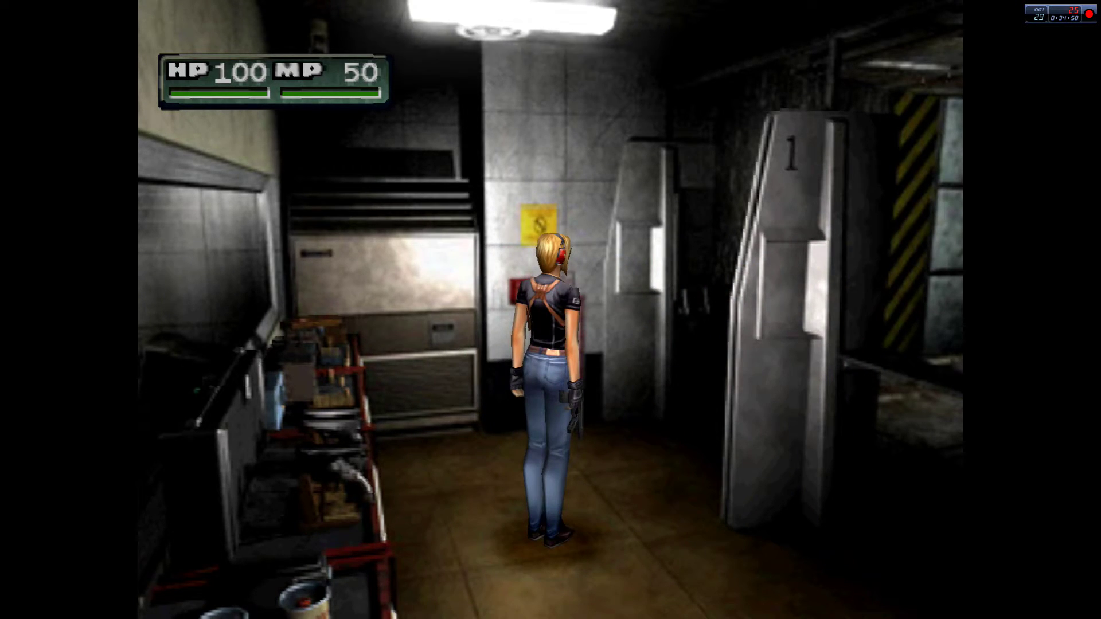
pyautogui.press('Right')
pyautogui.press('Up')
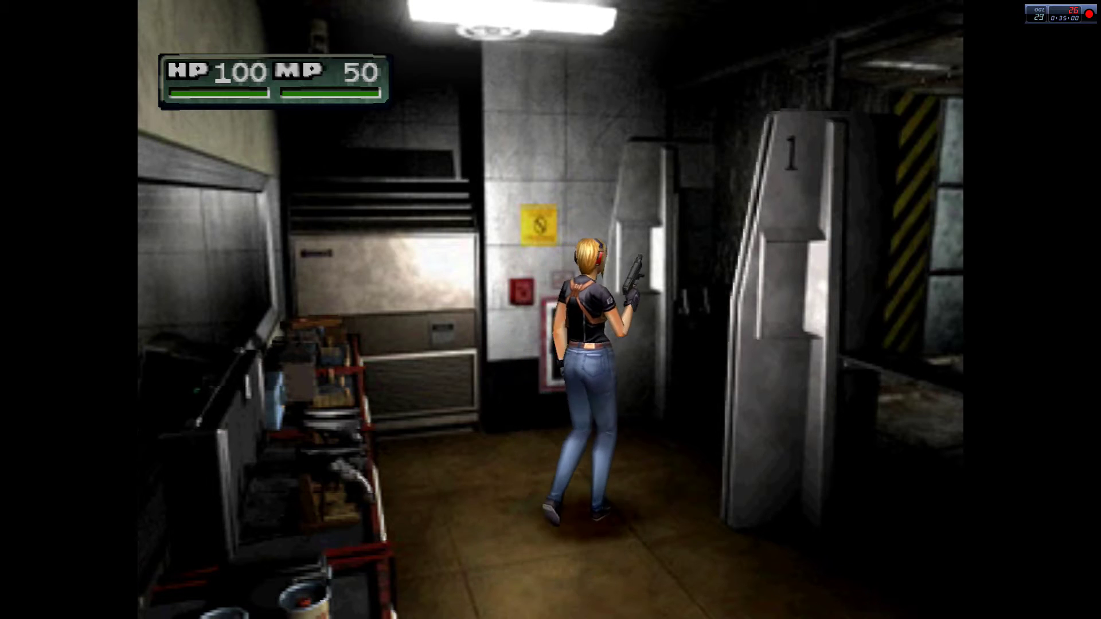
pyautogui.press('Left')
pyautogui.press('Up')
pyautogui.press('Left')
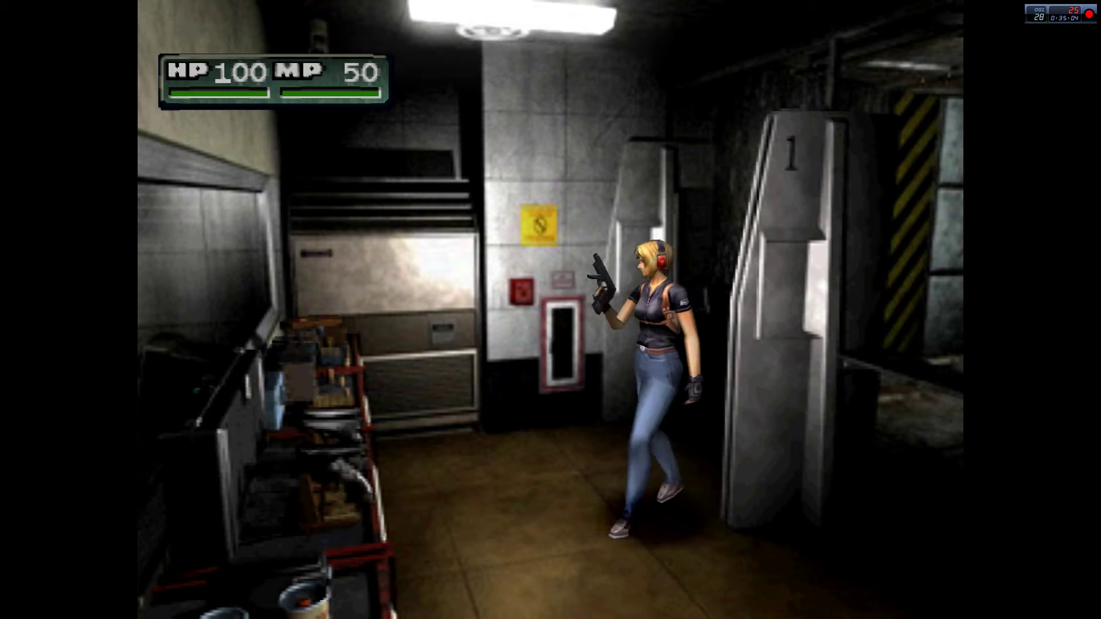
pyautogui.press('Up')
pyautogui.press('Left')
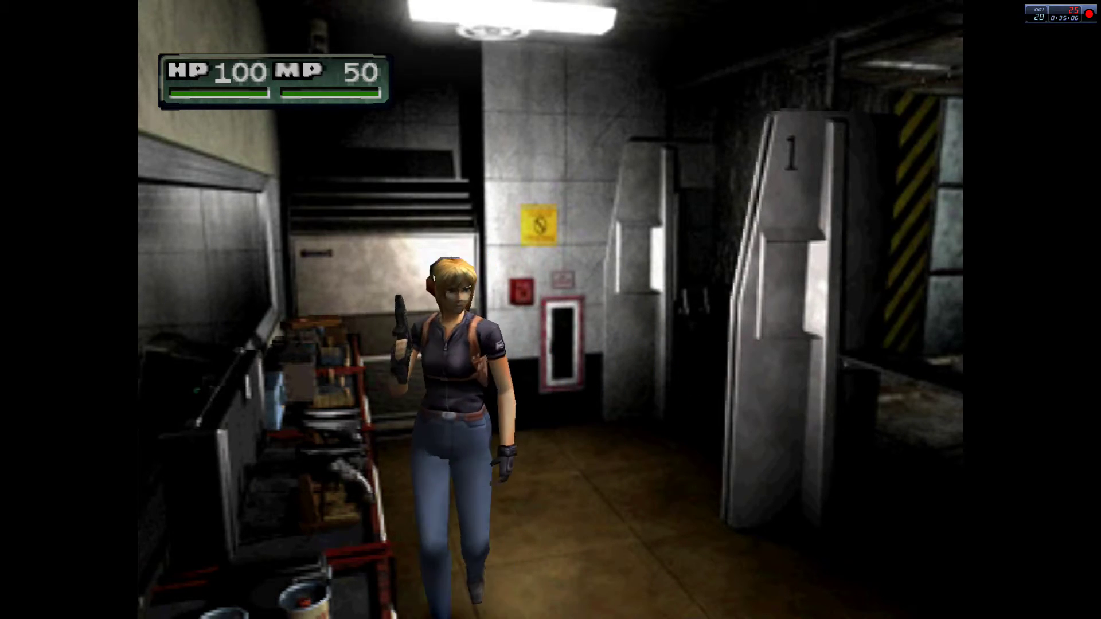
pyautogui.press('Right')
pyautogui.press('Up')
pyautogui.press('Left')
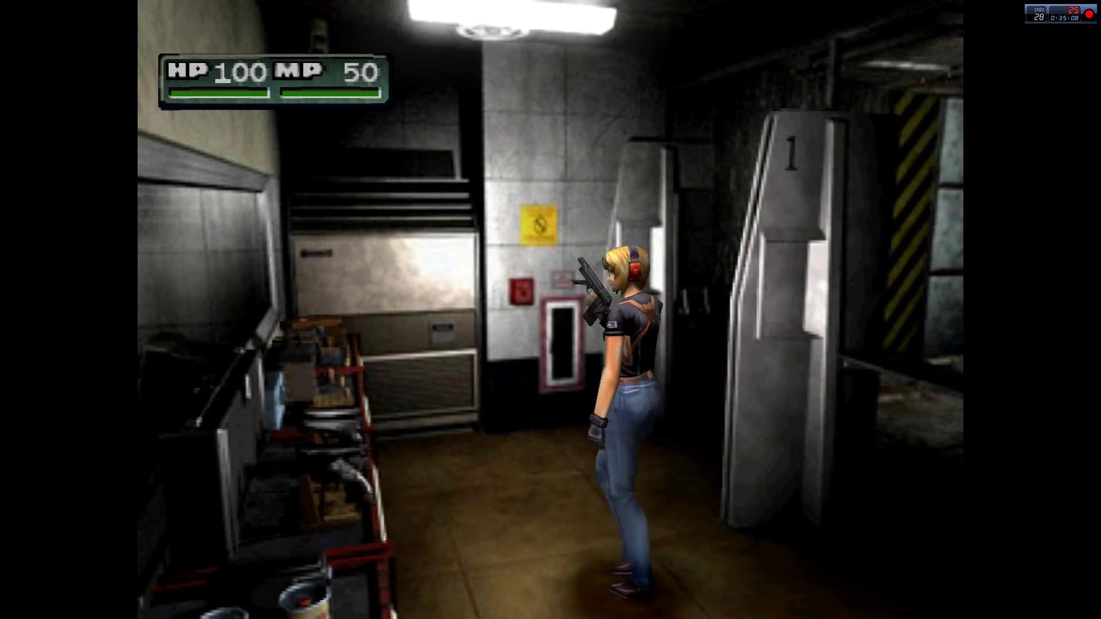
pyautogui.press('Left')
pyautogui.press('Up')
pyautogui.press('Down')
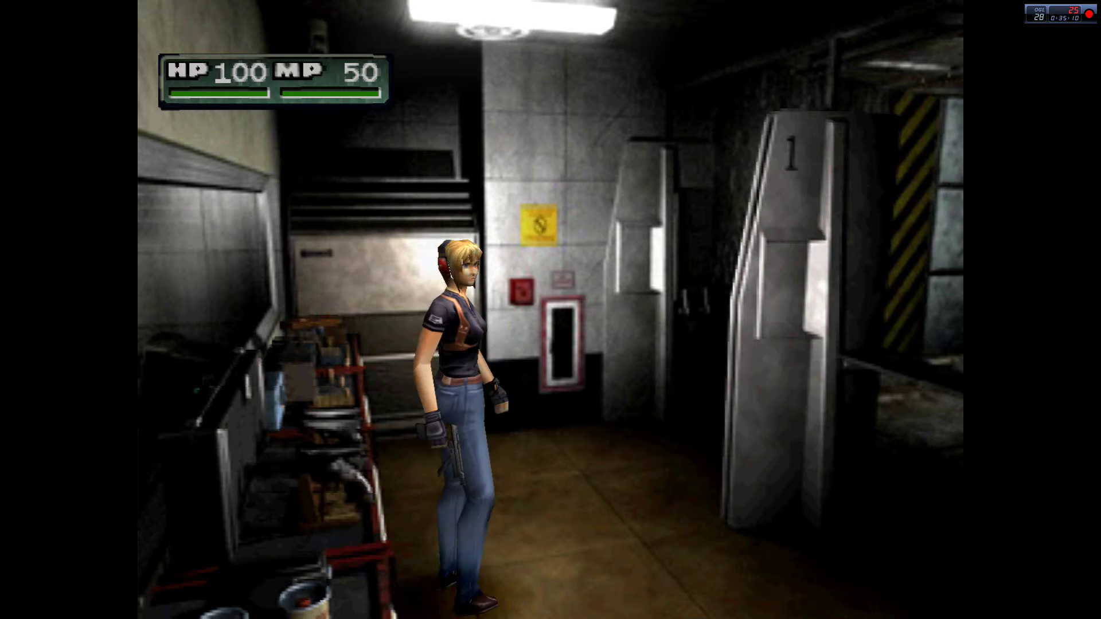
pyautogui.press('Right')
pyautogui.press('Up')
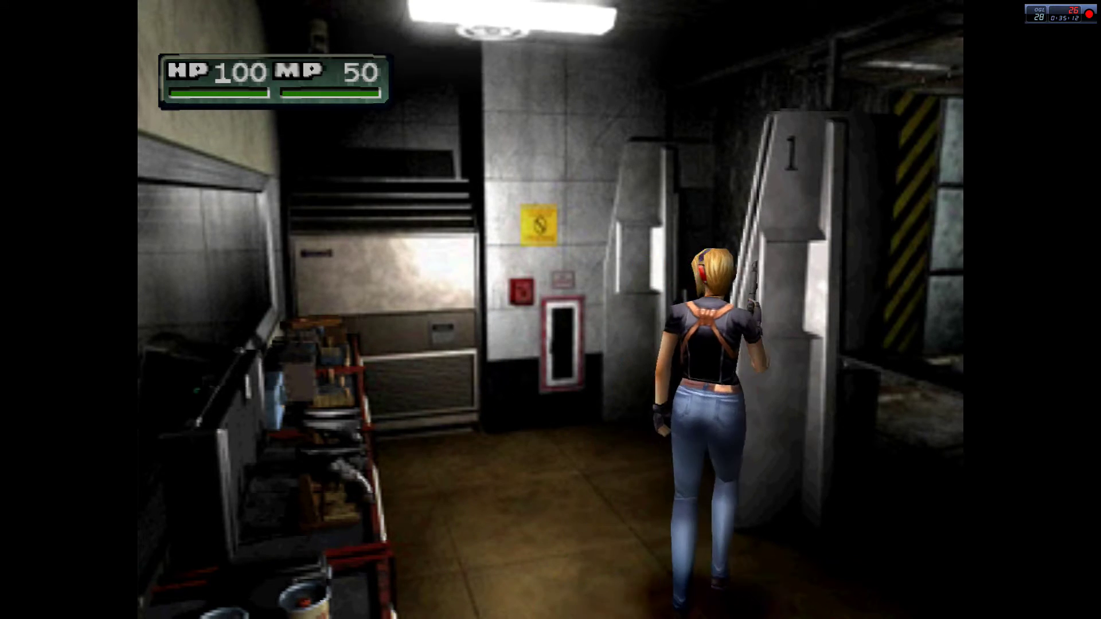
pyautogui.press('Left')
pyautogui.press('Up')
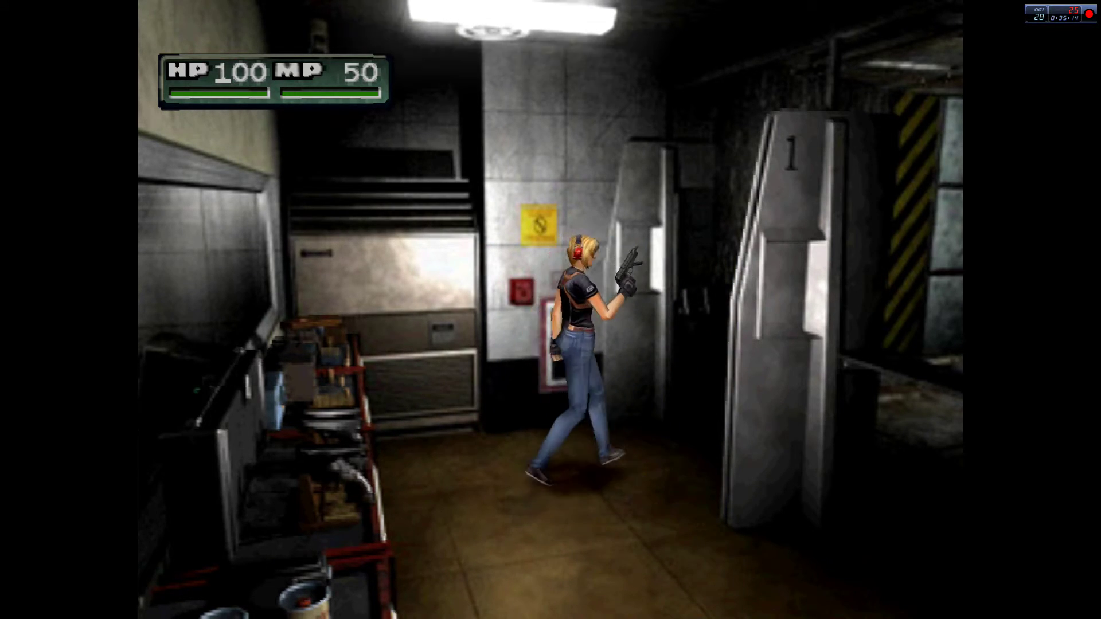
pyautogui.press('Down')
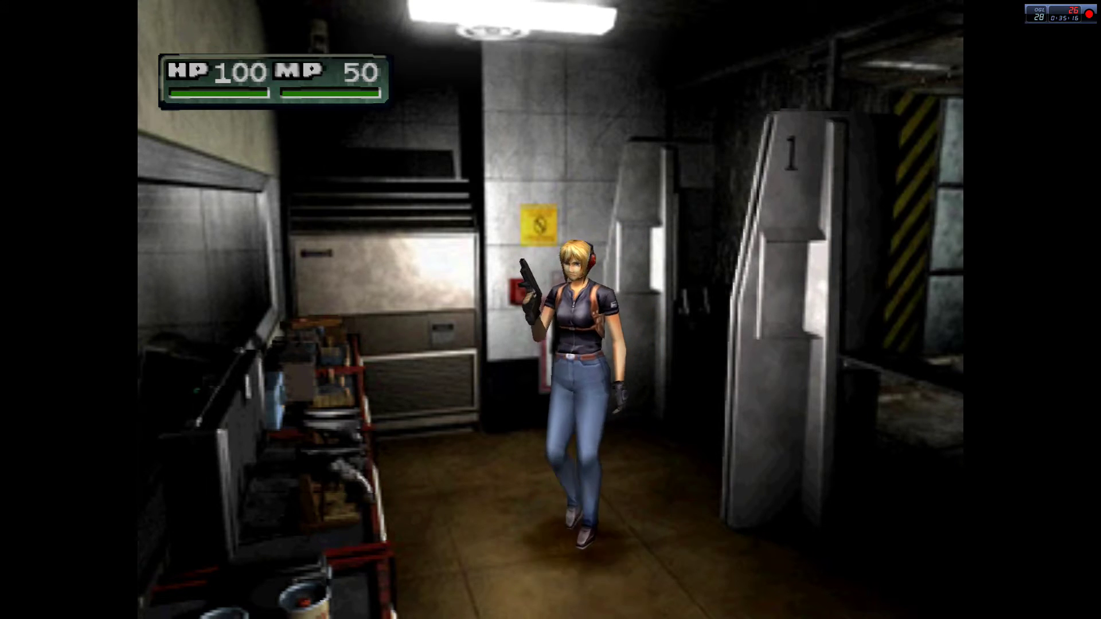
pyautogui.press('Down')
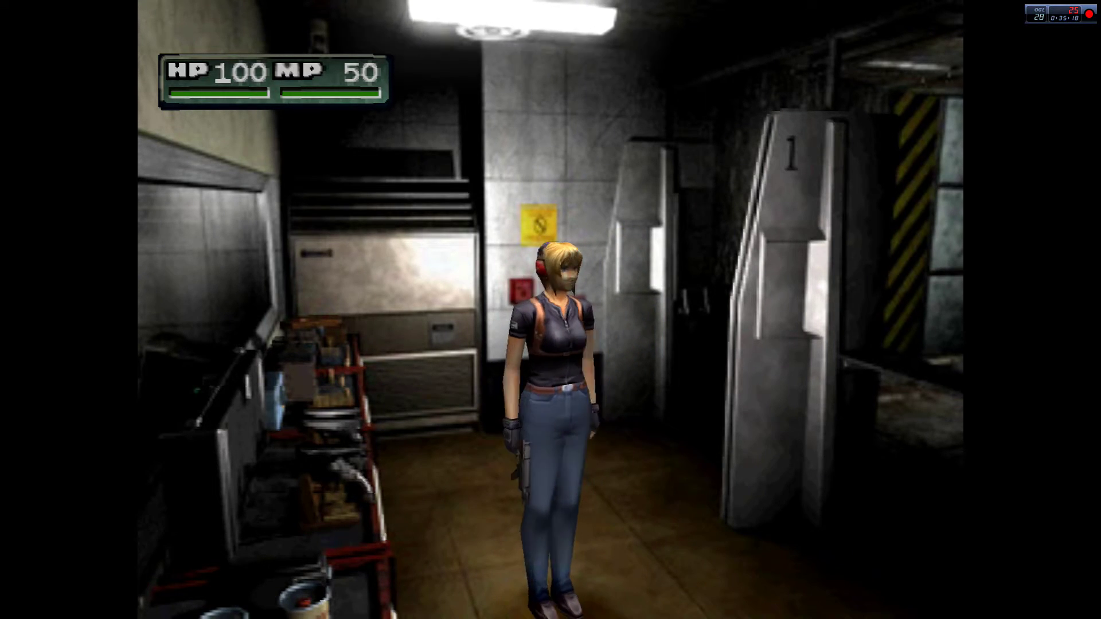
pyautogui.press('Right')
pyautogui.press('Up')
pyautogui.press('Up')
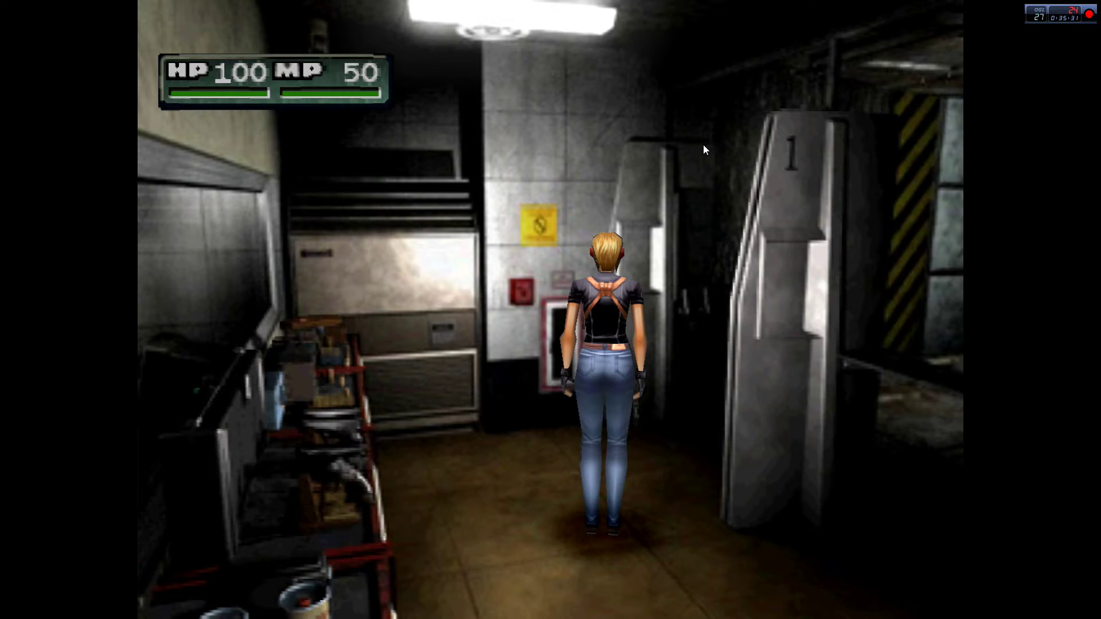
# Step: Quit the game, restart ePSXe from its folder, put the folder window away and place the emulator window mid-screen
pyautogui.press('Escape')
pyautogui.click(691, 229)
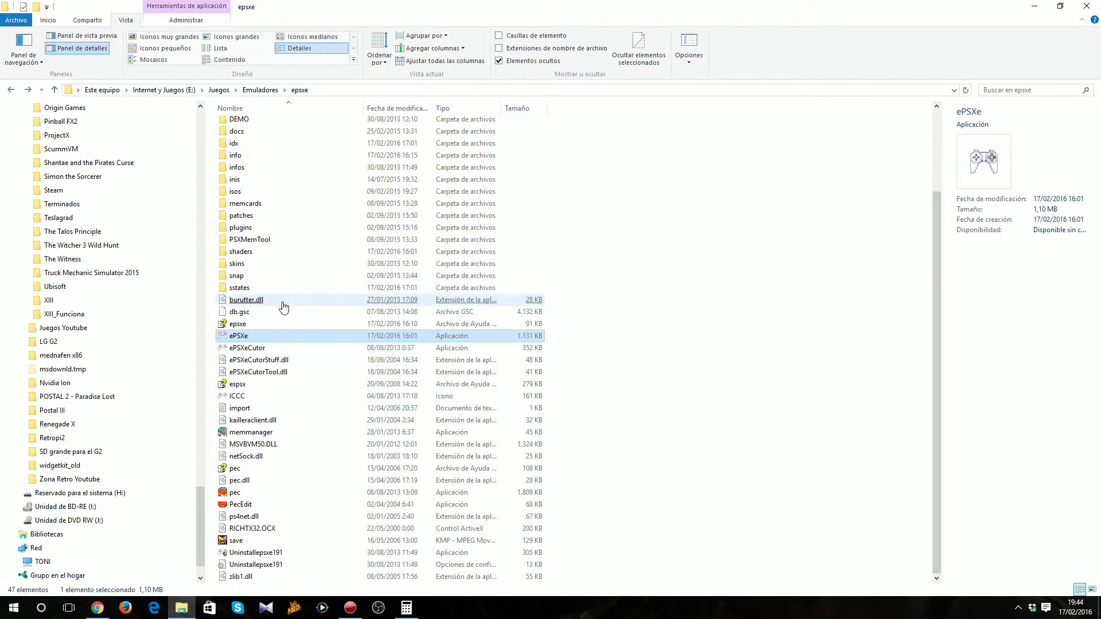
pyautogui.doubleClick(239, 336)
pyautogui.click(1087, 7)
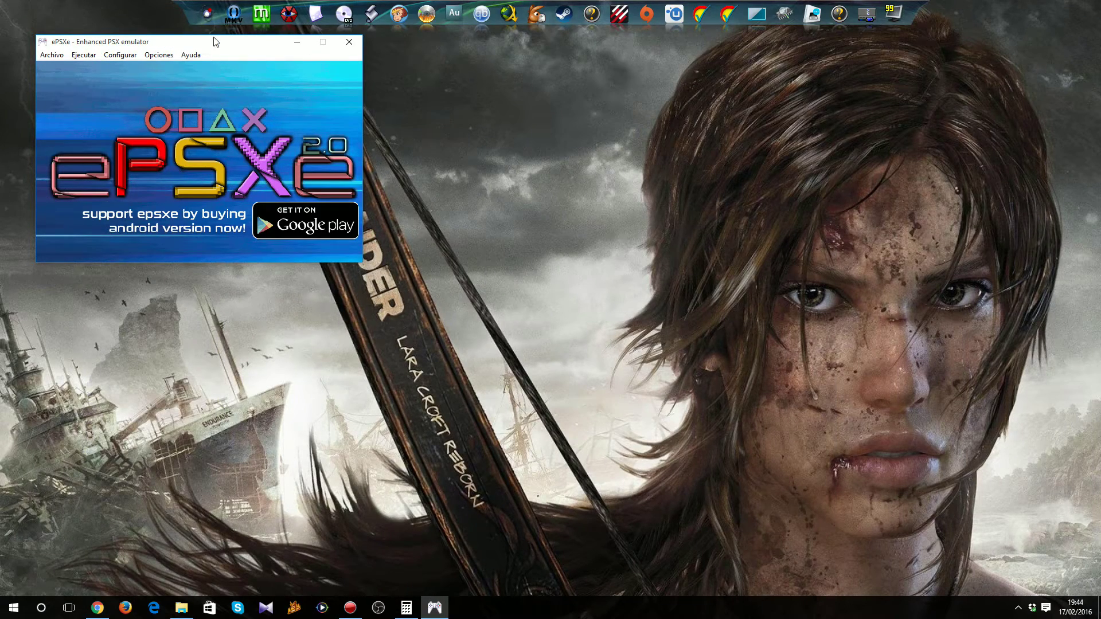
pyautogui.moveTo(214, 41); pyautogui.dragTo(594, 229)
# Step: Run Tomb Raider II - Starring Lara Croft from the games list and start Lara's Home
pyautogui.click(422, 244)
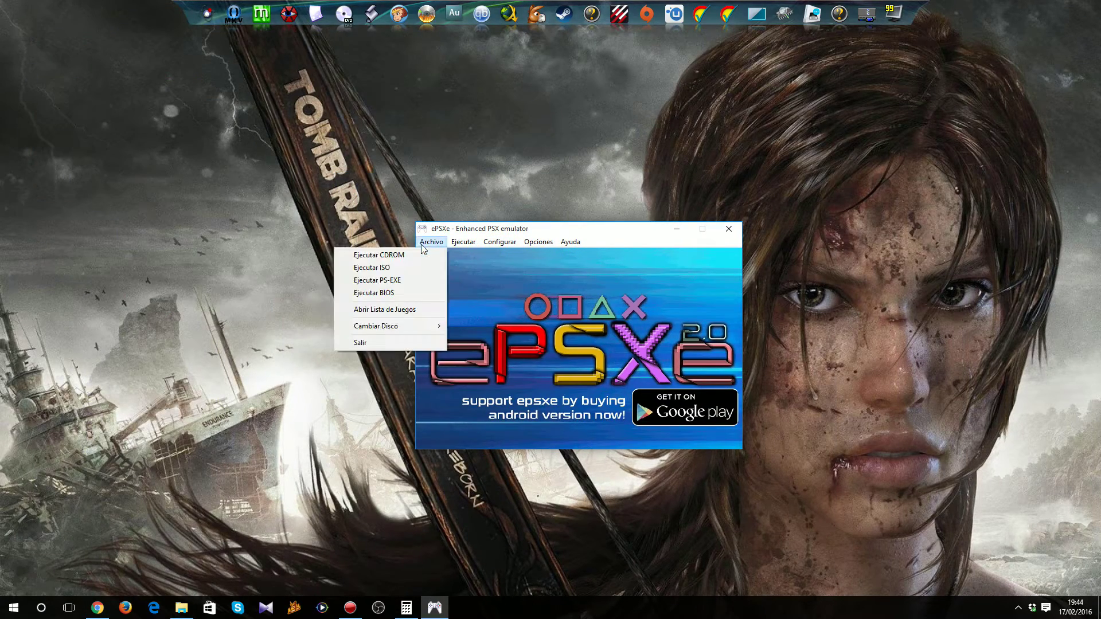
pyautogui.click(383, 308)
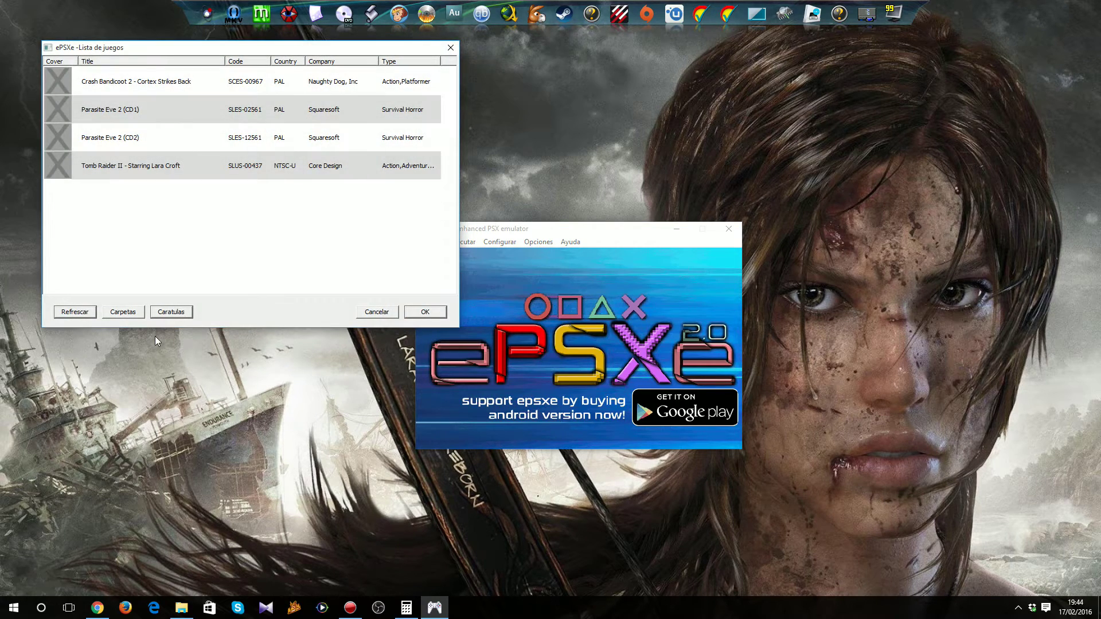
pyautogui.doubleClick(131, 168)
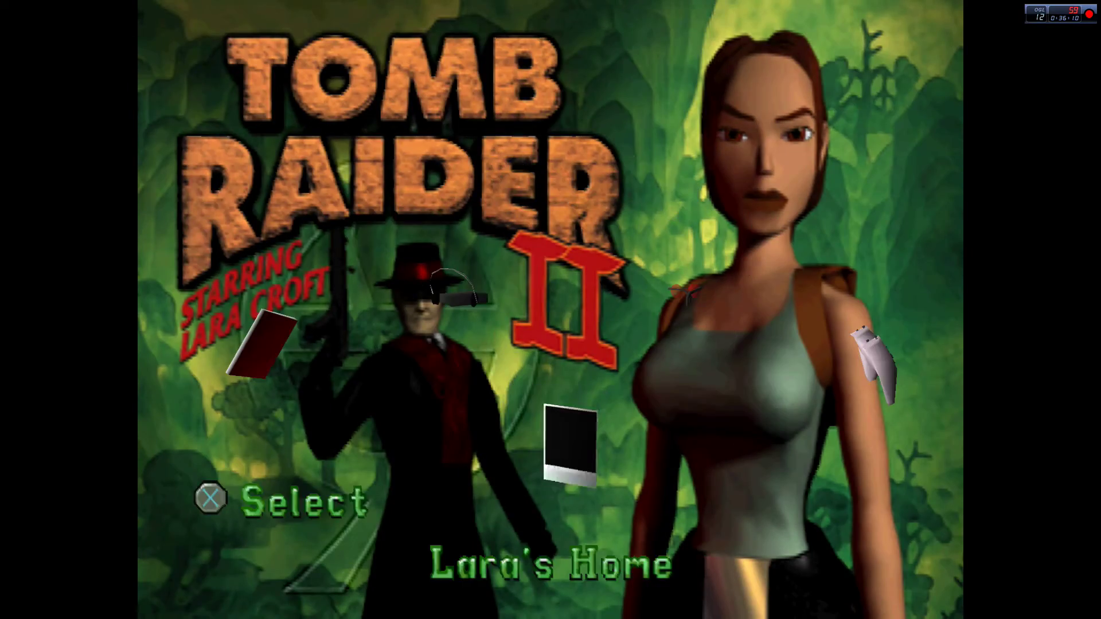
pyautogui.press('Return')
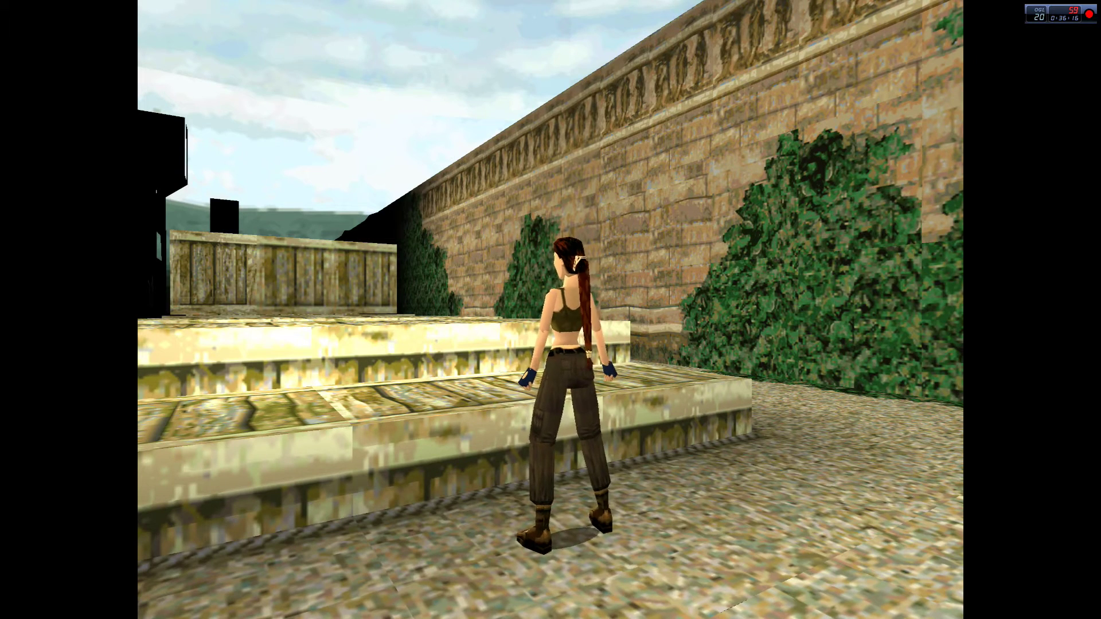
# Step: Show the frame-rate counter over the game briefly and hide it again
pyautogui.press('F11')
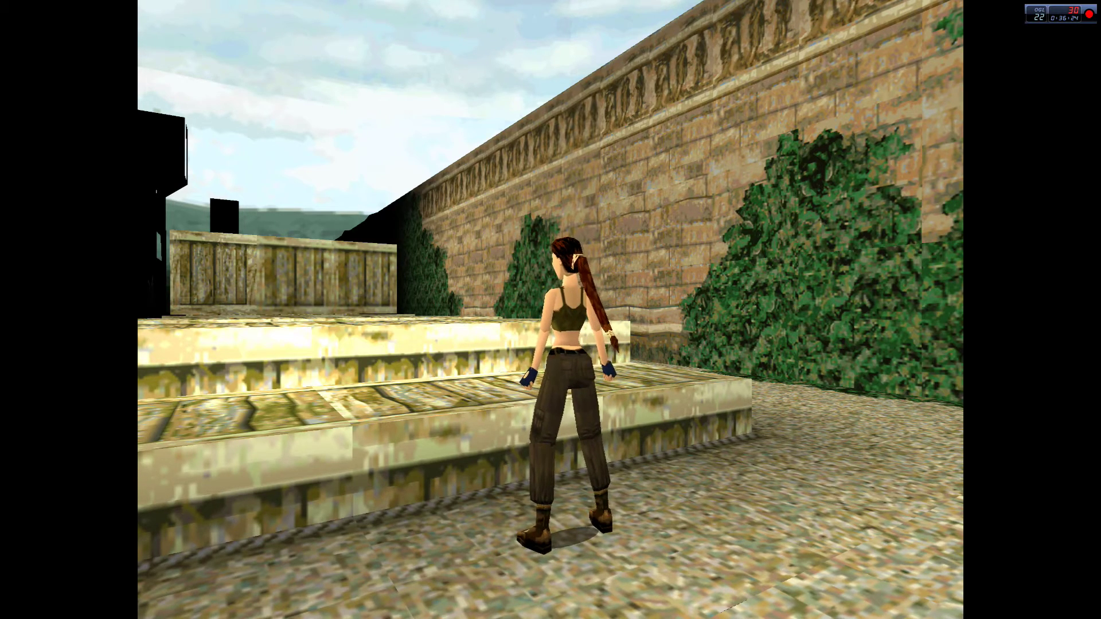
pyautogui.press('f')
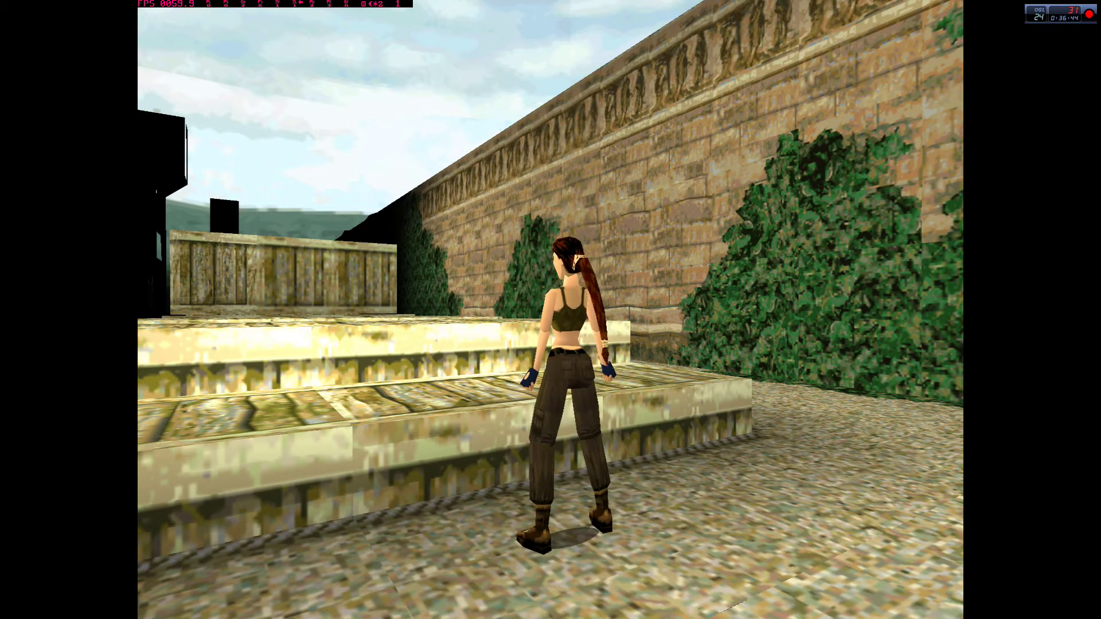
pyautogui.press('f')
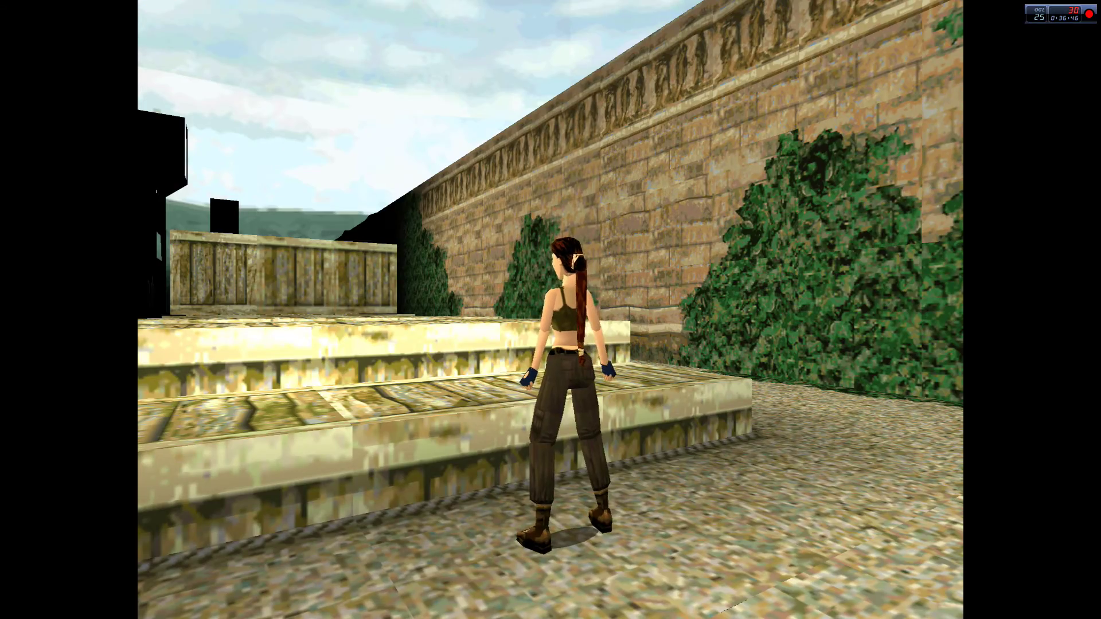
# Step: Run Lara onto the wooden blocks of the assault course and turn her around to examine the surroundings
pyautogui.press('Up')
pyautogui.press('Left')
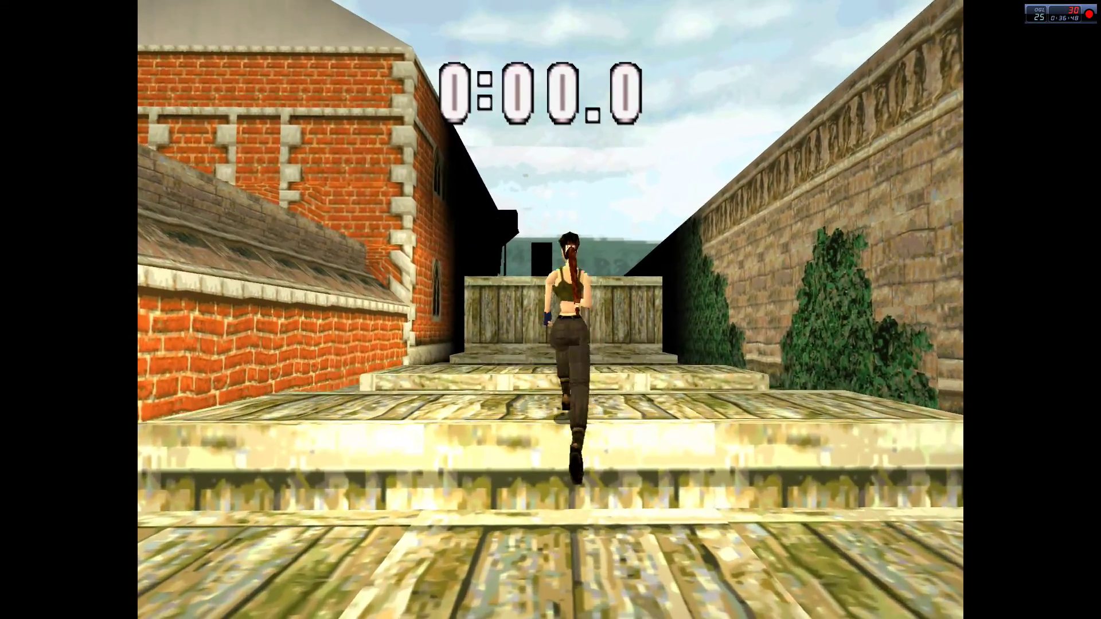
pyautogui.press('Right')
pyautogui.press('alt')
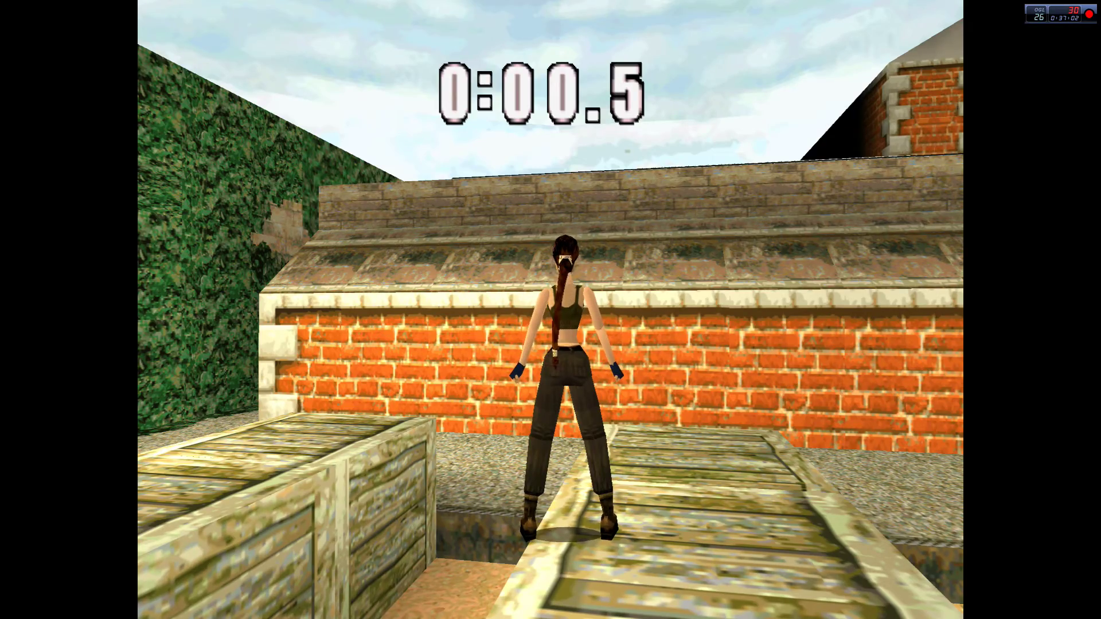
pyautogui.press('Right')
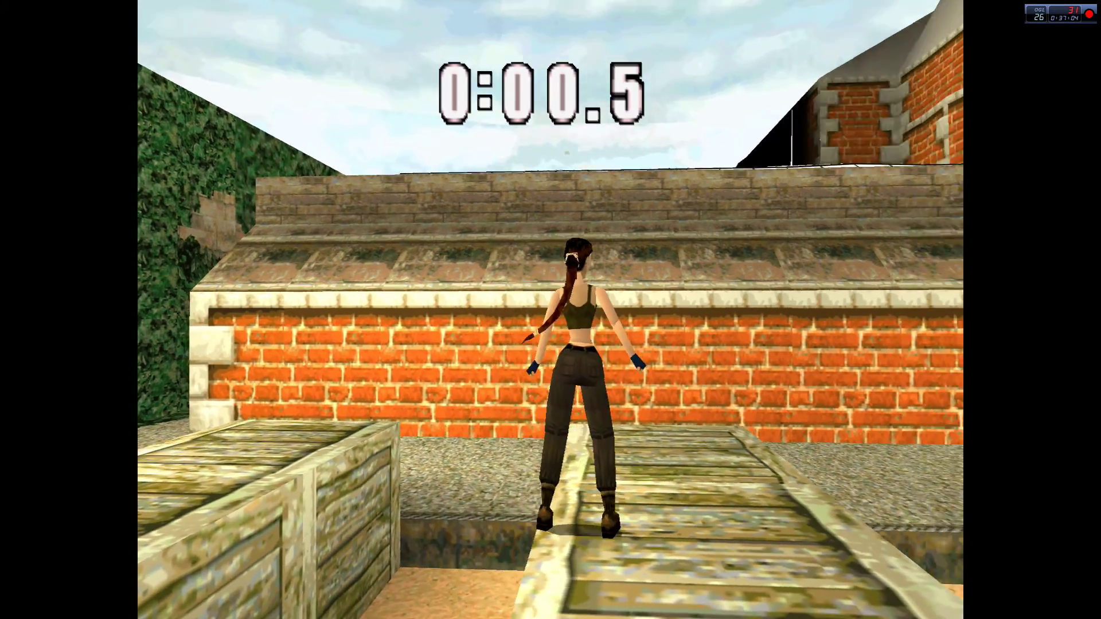
pyautogui.press('Right')
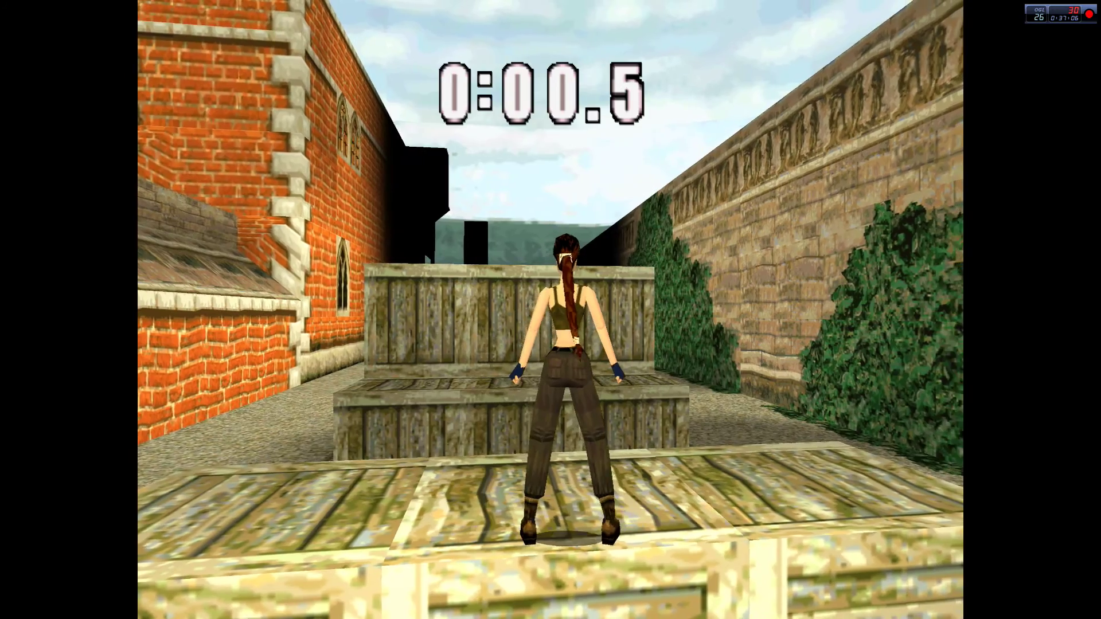
pyautogui.press('Up')
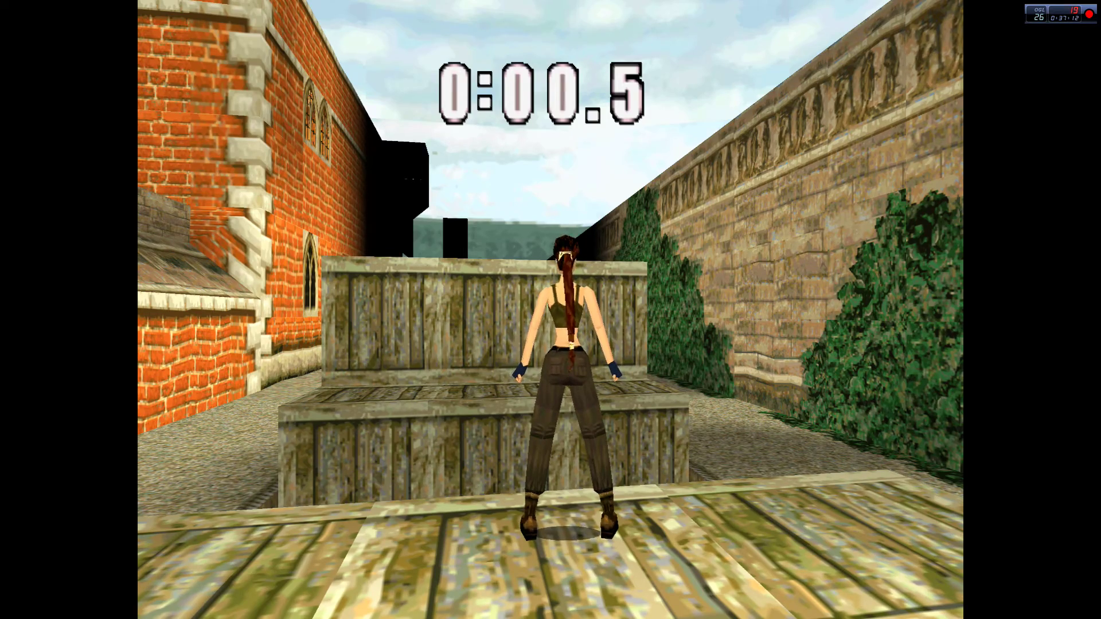
# Step: Quit Tomb Raider II, close the emulator and start ePSXe again from its folder
pyautogui.press('Escape')
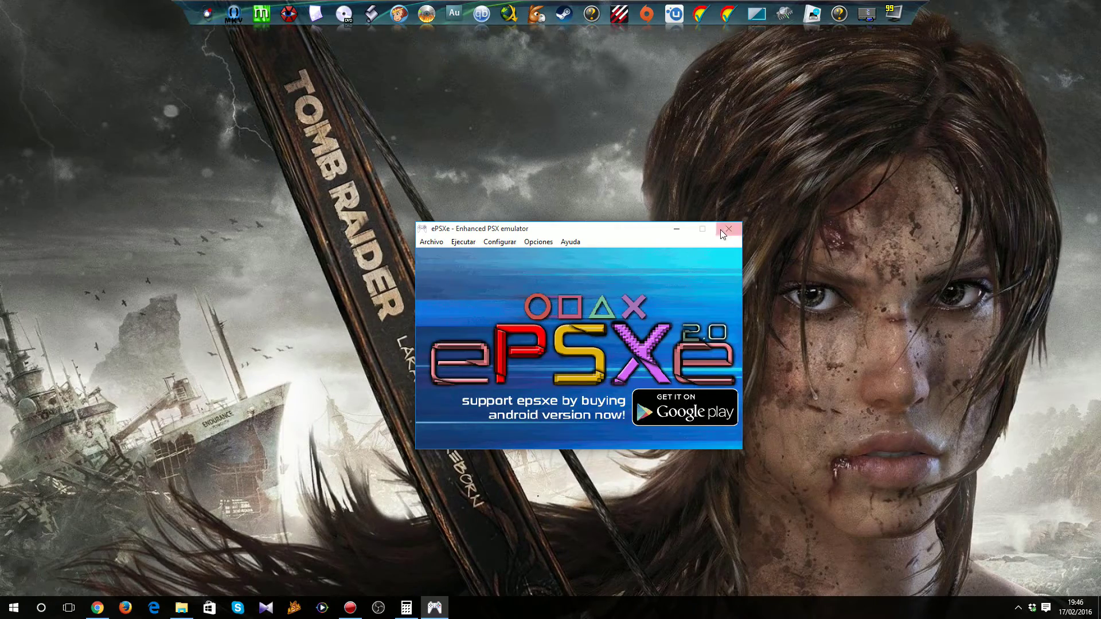
pyautogui.click(729, 227)
pyautogui.click(180, 607)
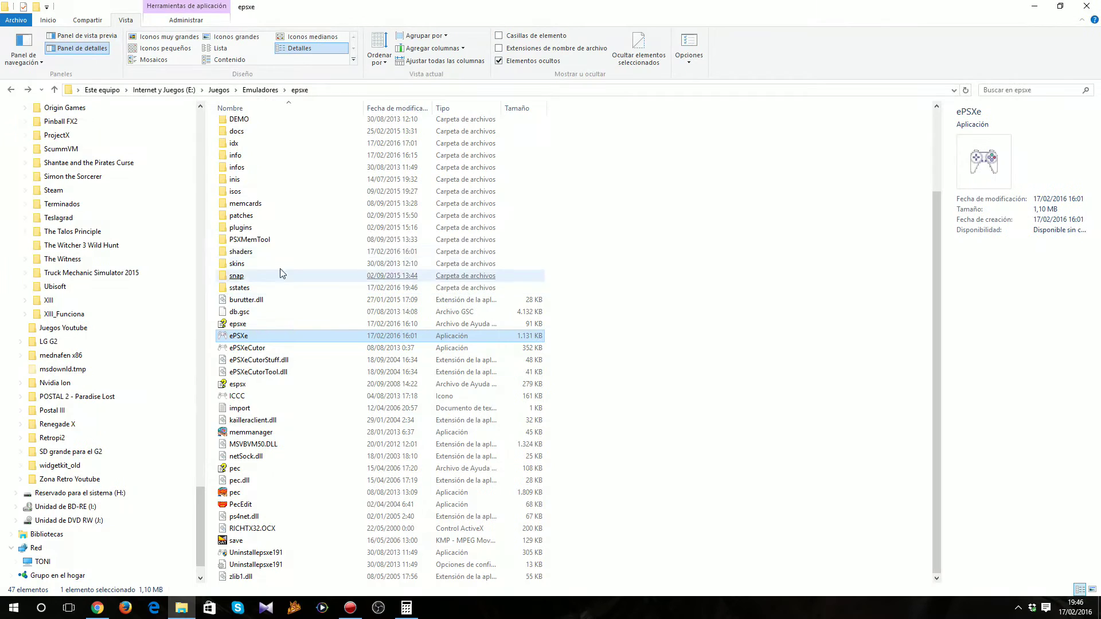
pyautogui.doubleClick(257, 338)
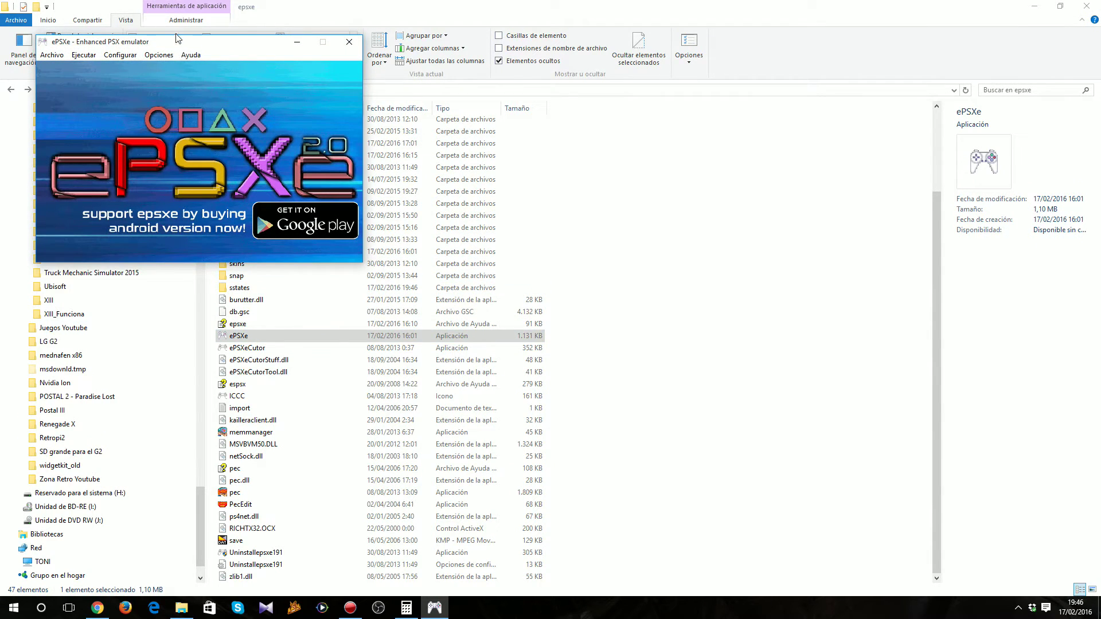
# Step: Turn off "Usar tamaño de ventana en fullscreen (widescreen fix)" in the Pete OGL2 Core video configuration and accept it
pyautogui.click(383, 229)
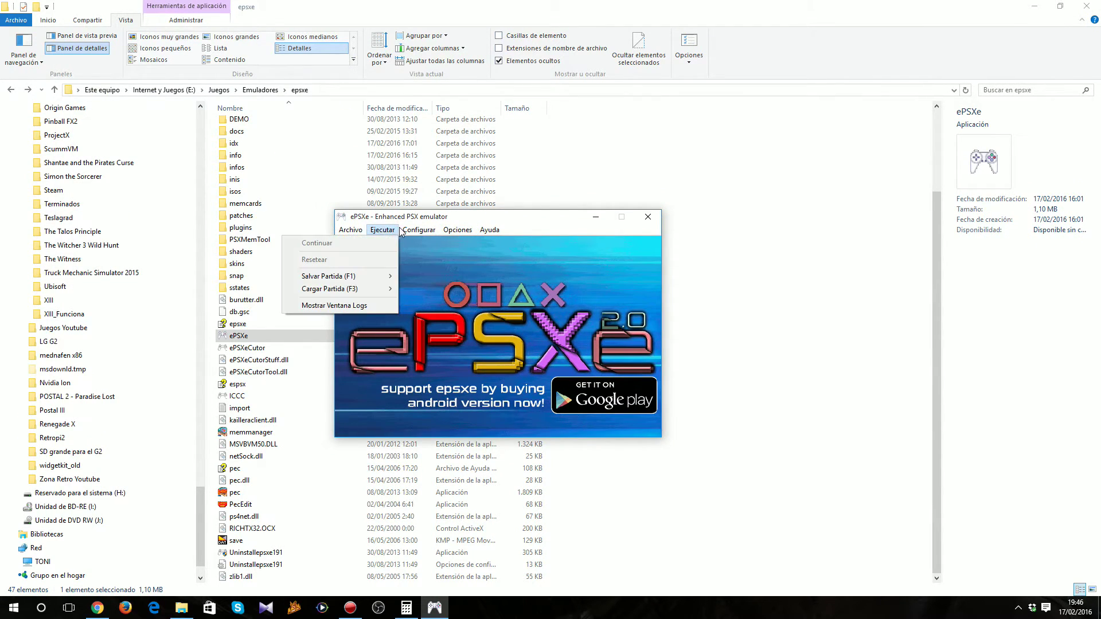
pyautogui.moveTo(419, 229)
pyautogui.click(404, 253)
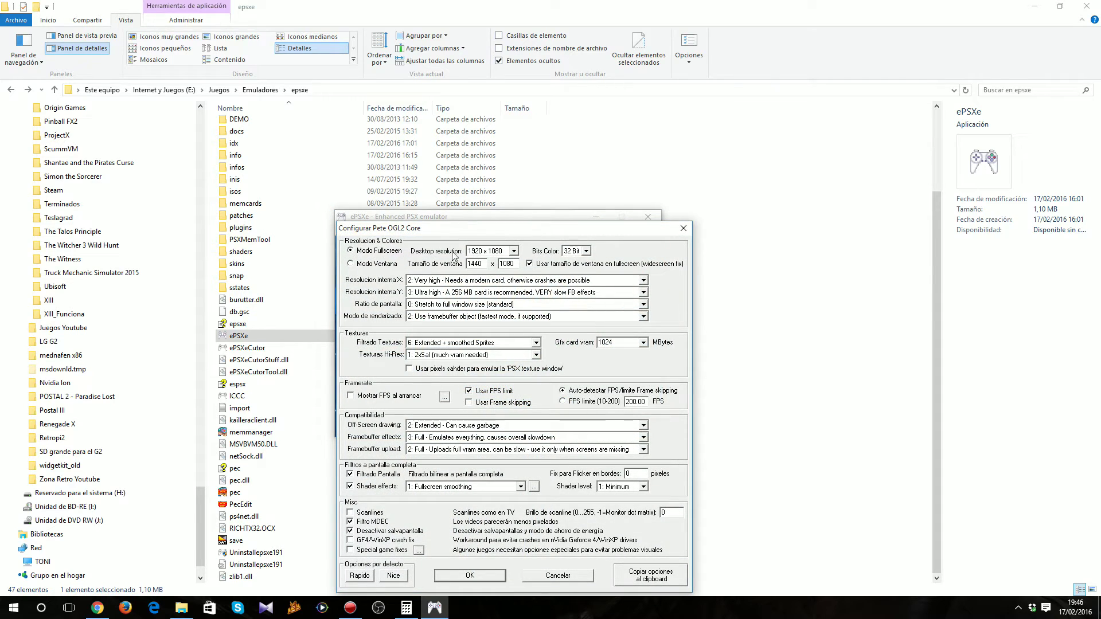
pyautogui.click(529, 264)
pyautogui.click(470, 575)
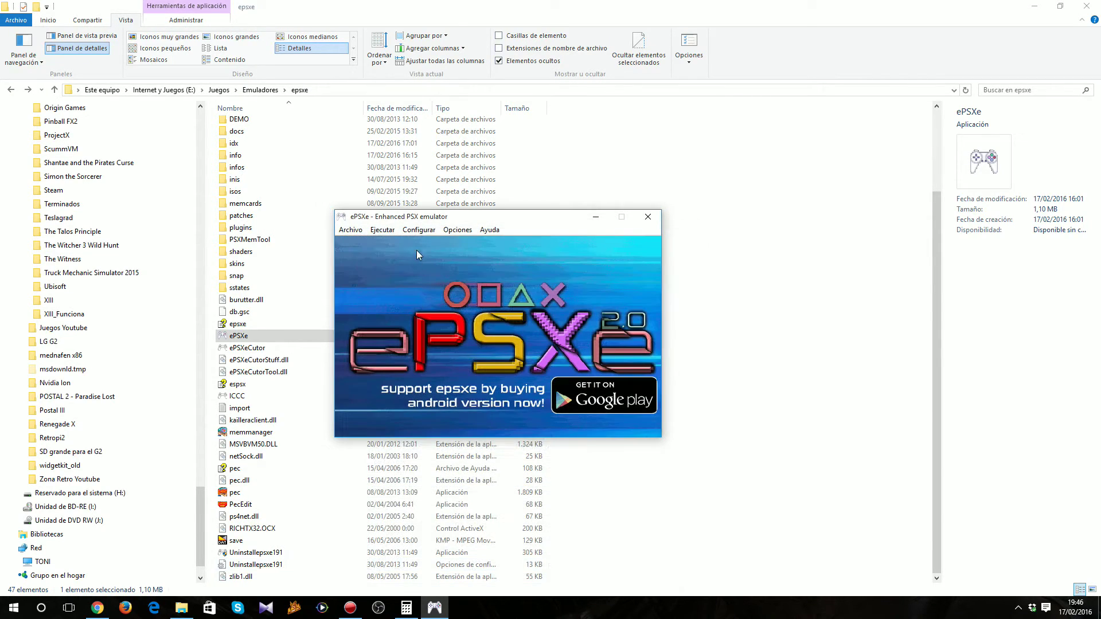
# Step: Open the game list and launch Tomb Raider II - Starring Lara Croft
pyautogui.click(458, 230)
pyautogui.moveTo(455, 254)
pyautogui.click(281, 255)
pyautogui.click(351, 230)
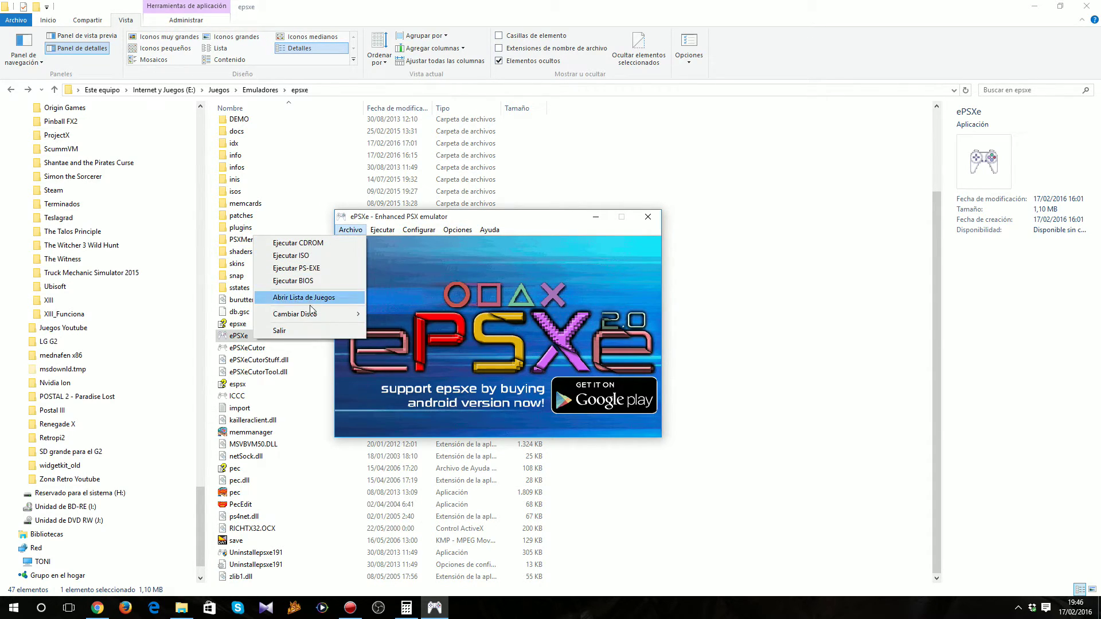
pyautogui.click(321, 293)
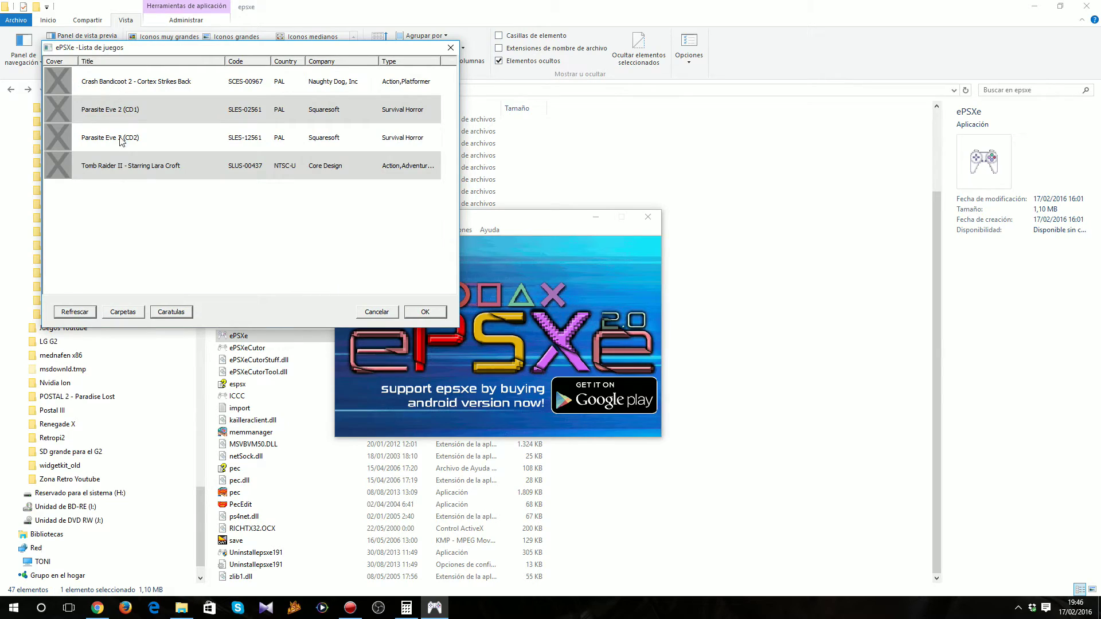
pyautogui.doubleClick(125, 169)
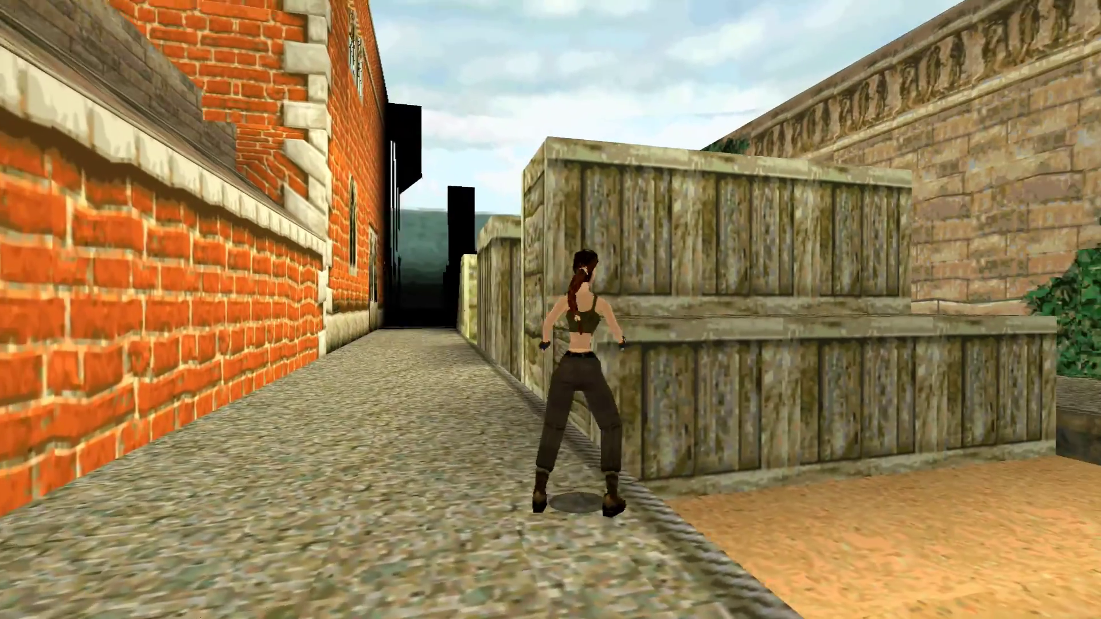
# Step: Run Lara along the cobbled path and down onto the sand beside the wooden blocks of the assault course
pyautogui.press('Up')
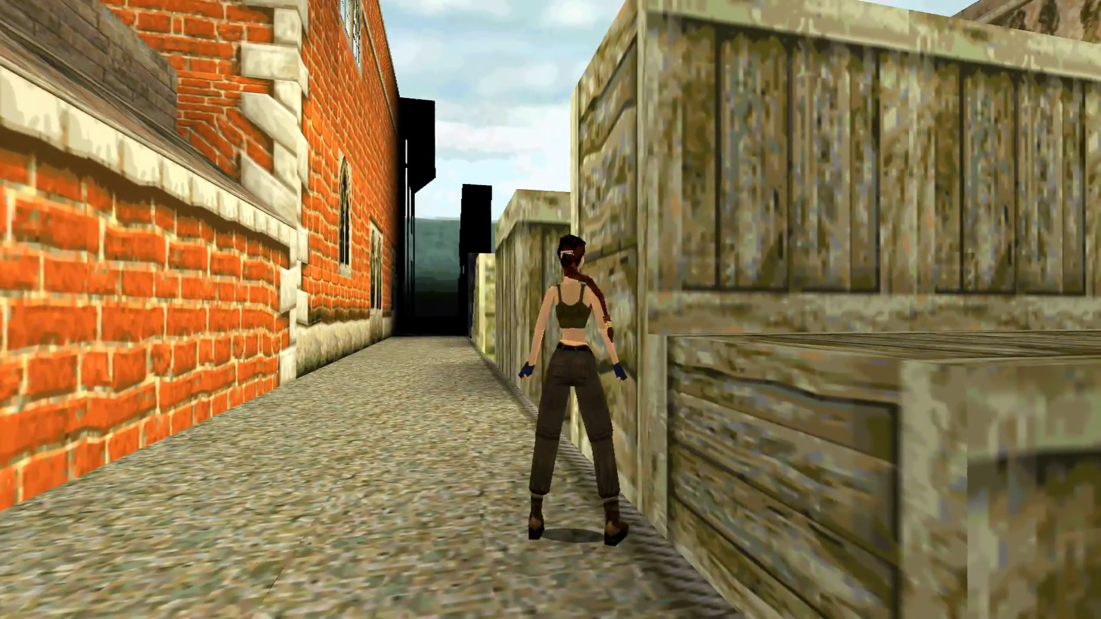
pyautogui.press('Down')
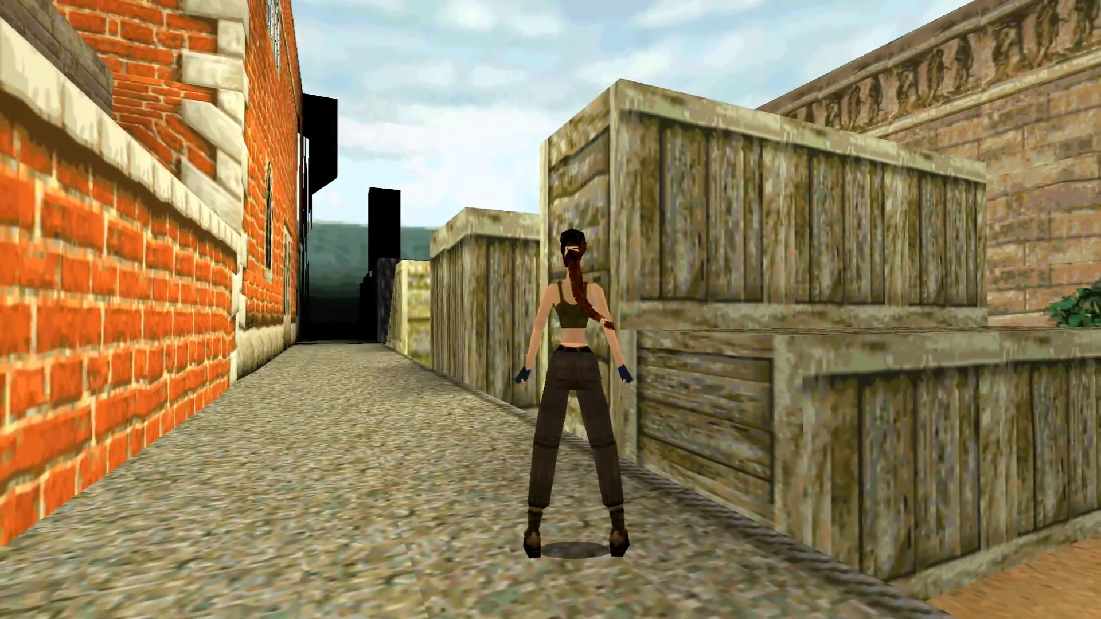
pyautogui.press('Right')
pyautogui.press('Up')
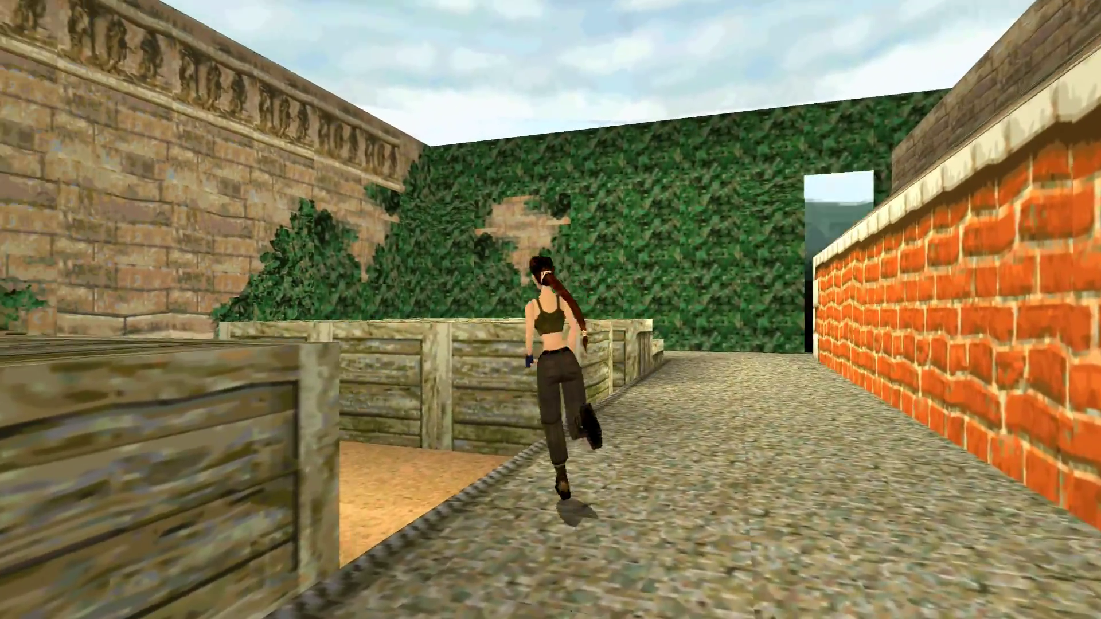
pyautogui.press('Left')
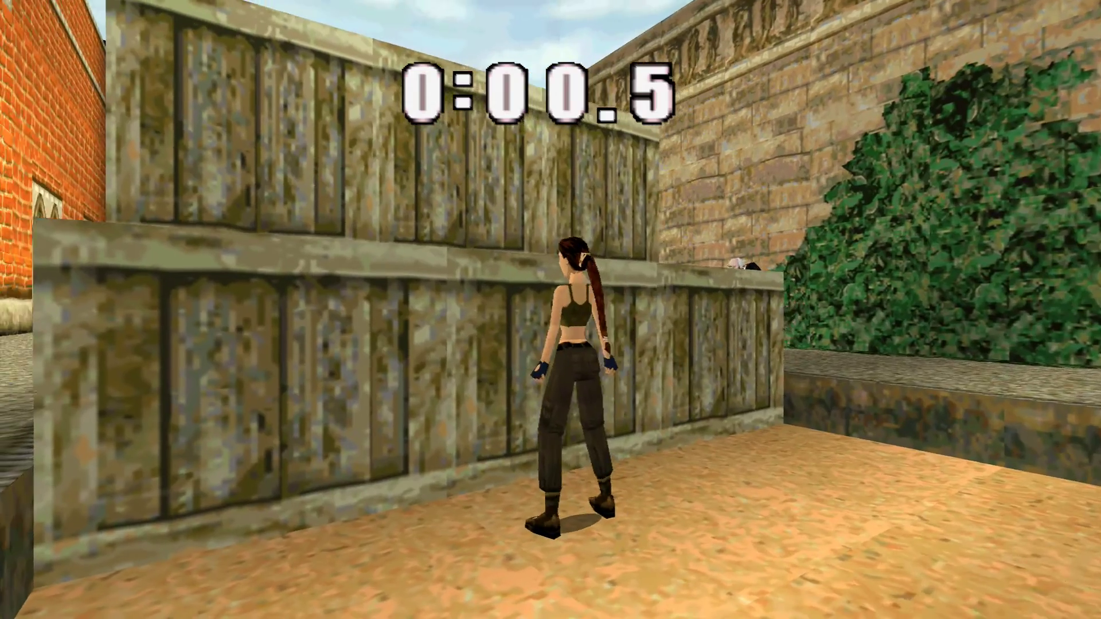
pyautogui.press('Left')
pyautogui.press('alt')
pyautogui.press('Up')
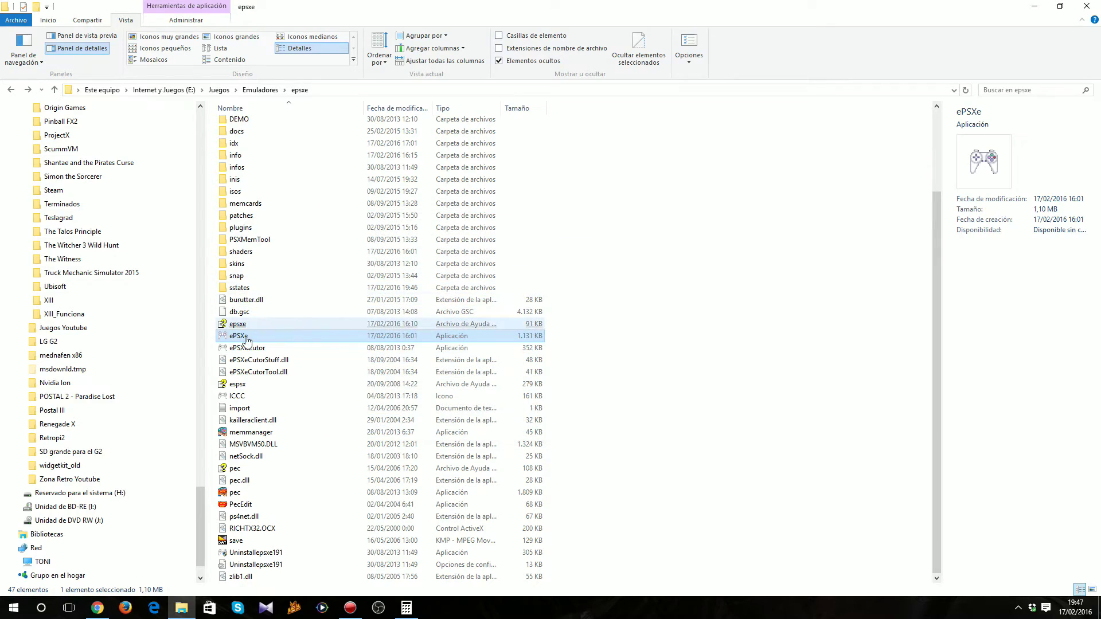
# Step: Start ePSXe from its folder, check the widescreen fix option in the Pete OGL2 Core video configuration and accept the dialog
pyautogui.doubleClick(245, 337)
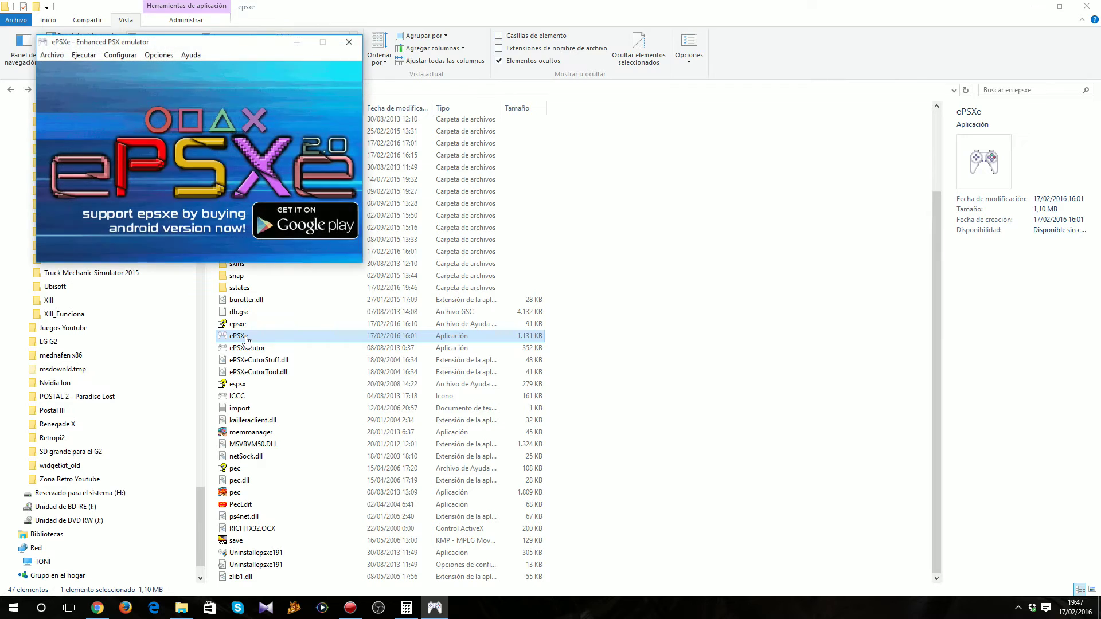
pyautogui.moveTo(209, 41); pyautogui.dragTo(524, 188)
pyautogui.click(449, 205)
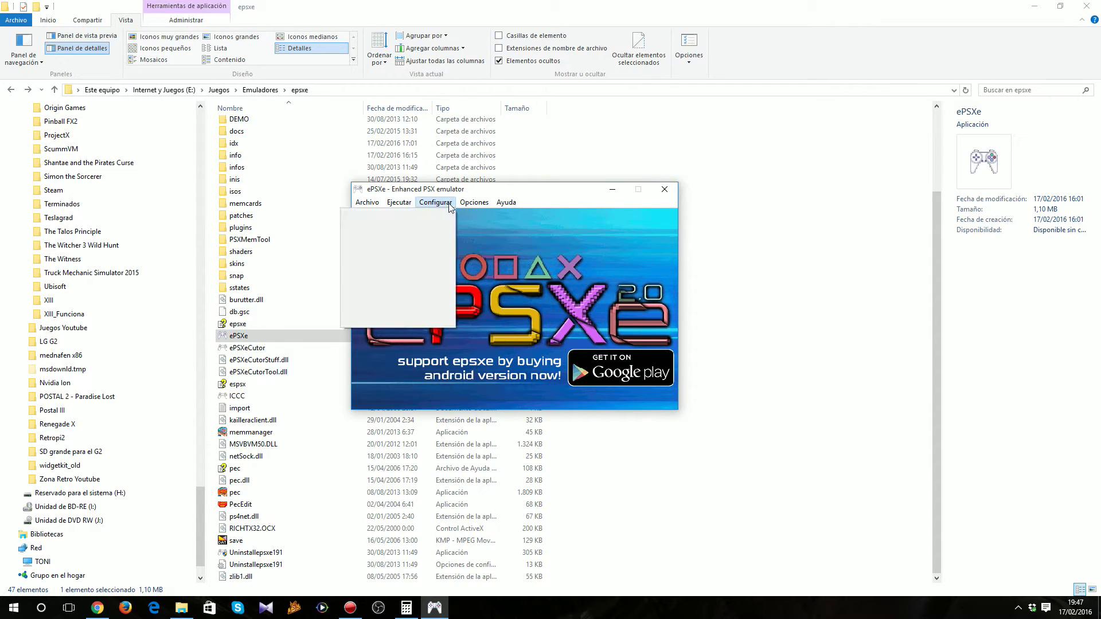
pyautogui.click(426, 230)
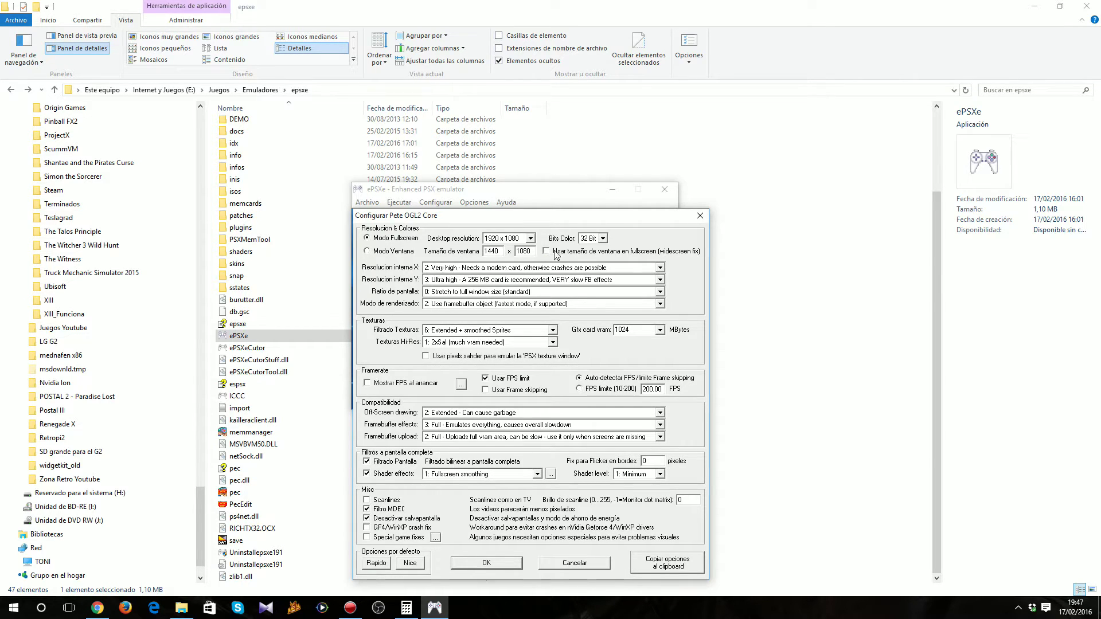
pyautogui.click(487, 562)
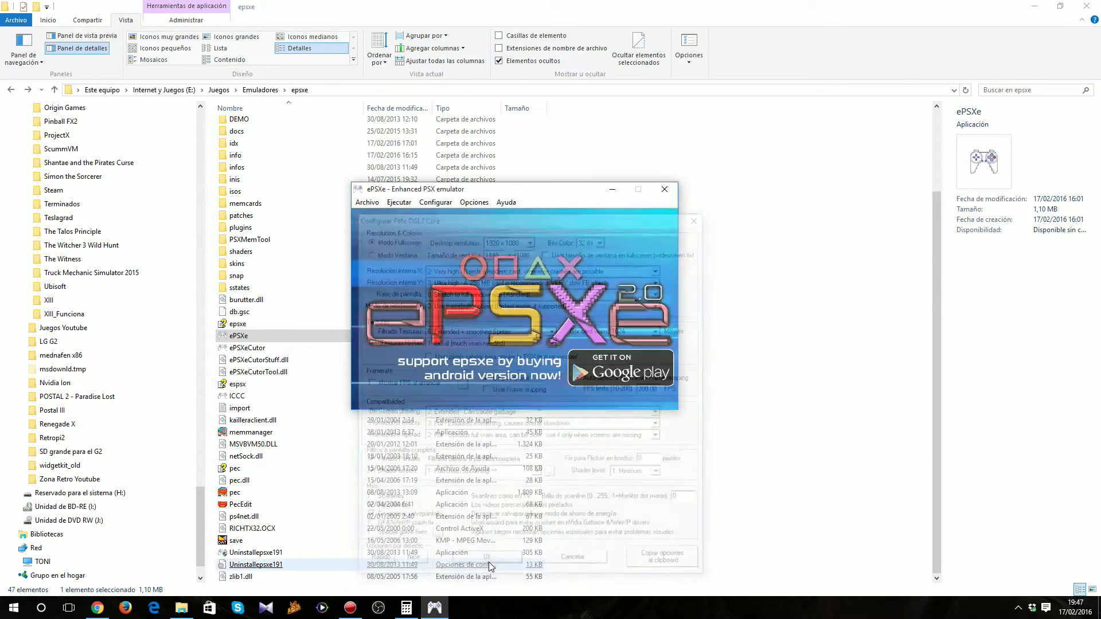
# Step: Dismiss the ISO selection and launch Tomb Raider II from the game list instead
pyautogui.click(460, 204)
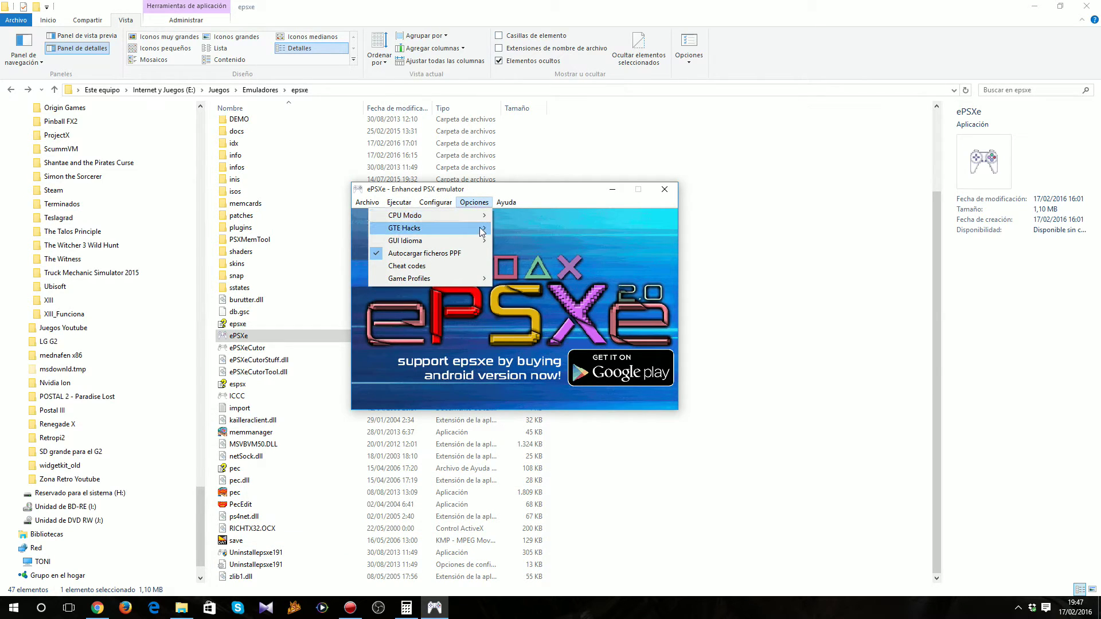
pyautogui.moveTo(480, 227)
pyautogui.click(352, 228)
pyautogui.click(364, 202)
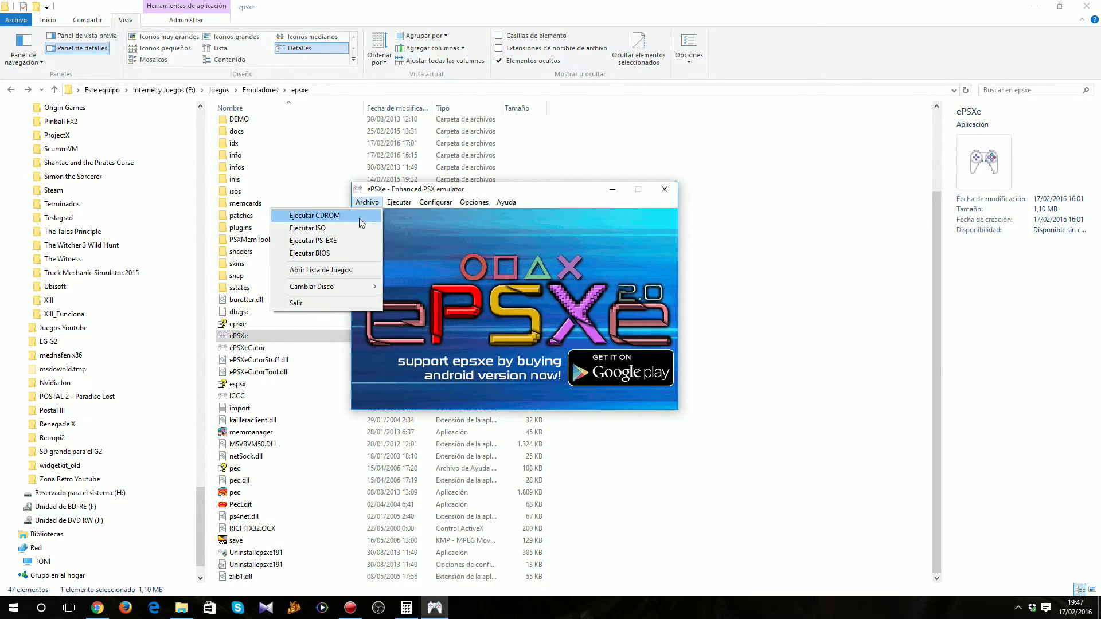
pyautogui.click(338, 229)
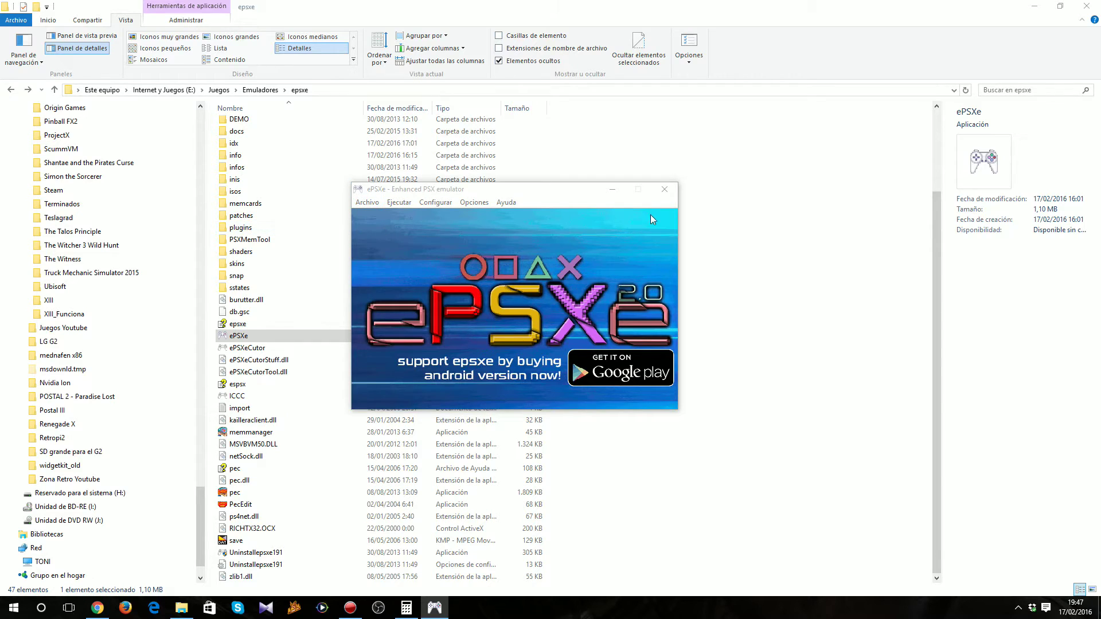
pyautogui.click(888, 216)
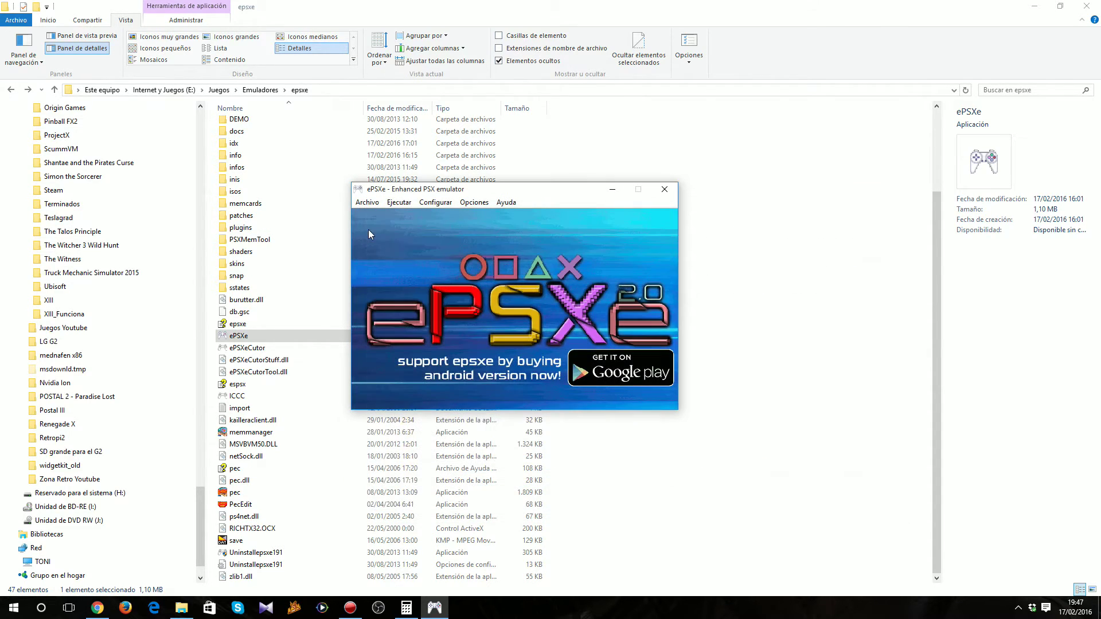
pyautogui.click(361, 202)
pyautogui.click(351, 268)
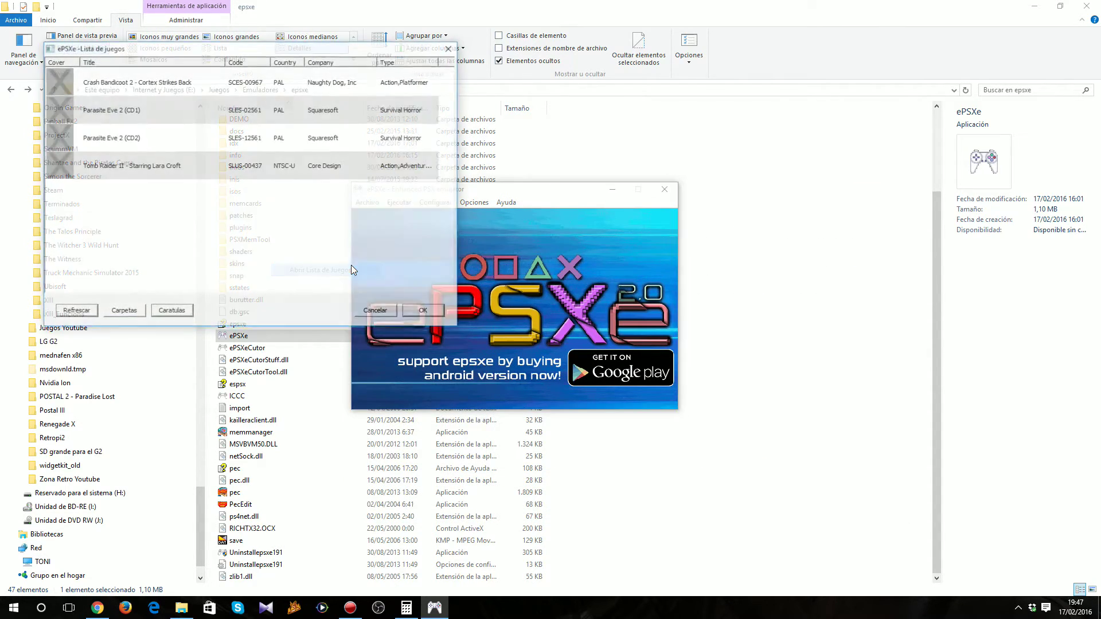
pyautogui.doubleClick(136, 168)
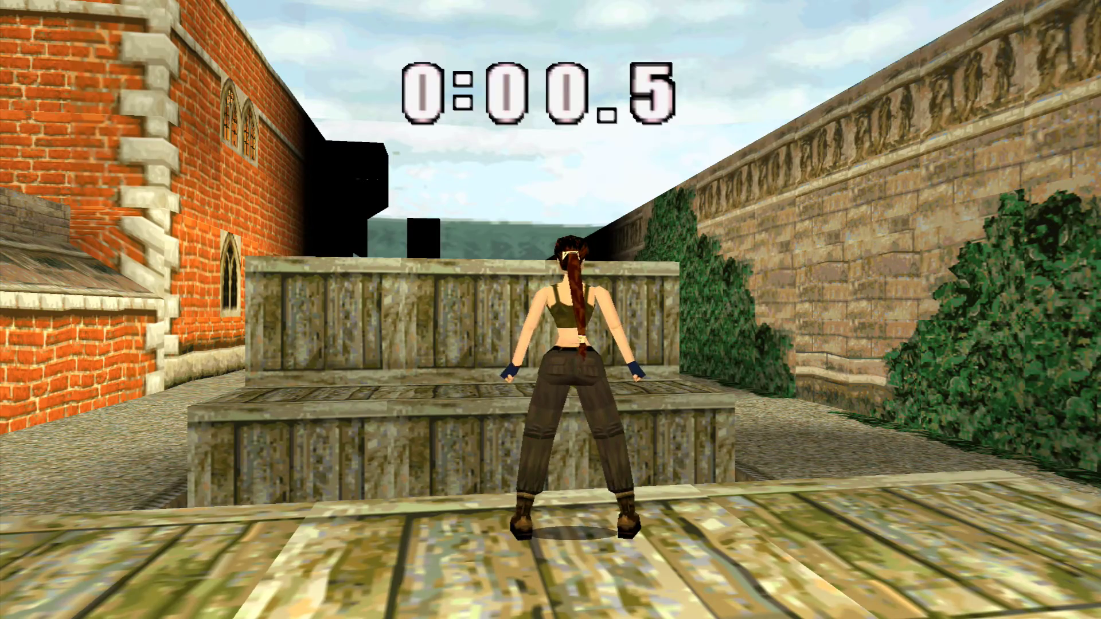
# Step: Turn Lara on the wooden block to examine the full-screen picture of the assault course
pyautogui.press('Left')
pyautogui.press('Left')
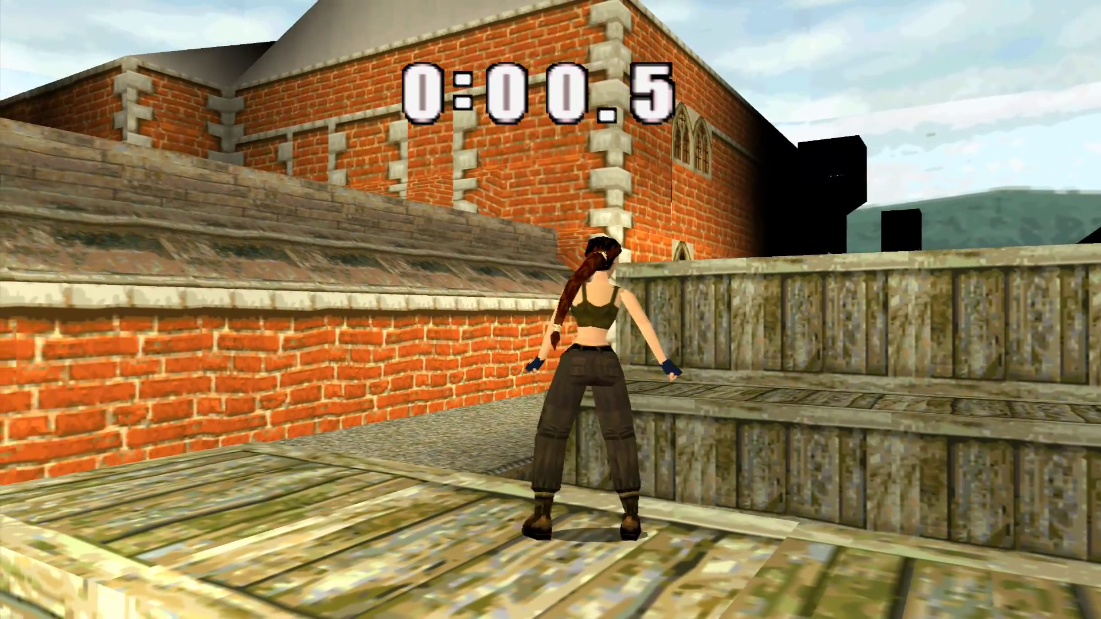
pyautogui.press('Left')
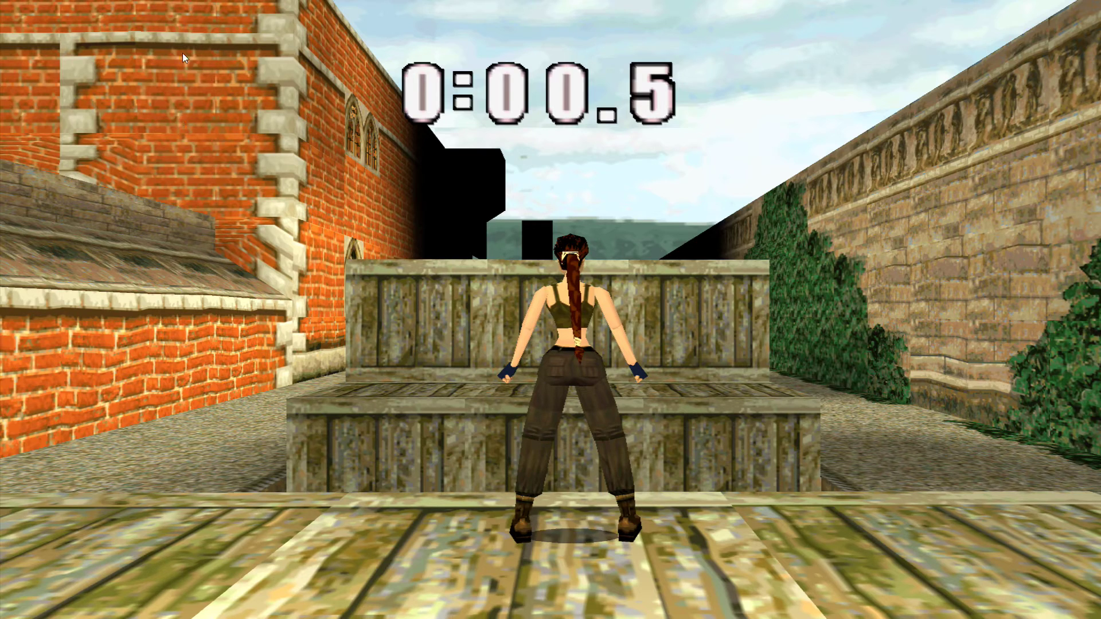
# Step: Quit Tomb Raider II, close the emulator and start ePSXe again from its folder
pyautogui.press('Escape')
pyautogui.click(407, 202)
pyautogui.press('Escape')
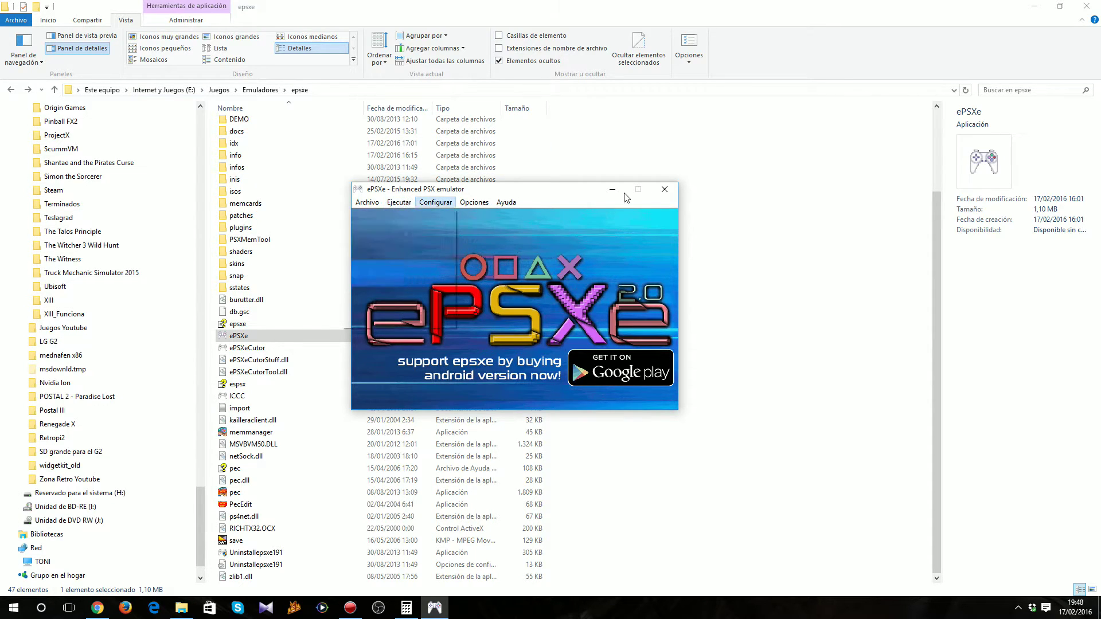
pyautogui.hotkey('alt', 'F4')
pyautogui.doubleClick(240, 335)
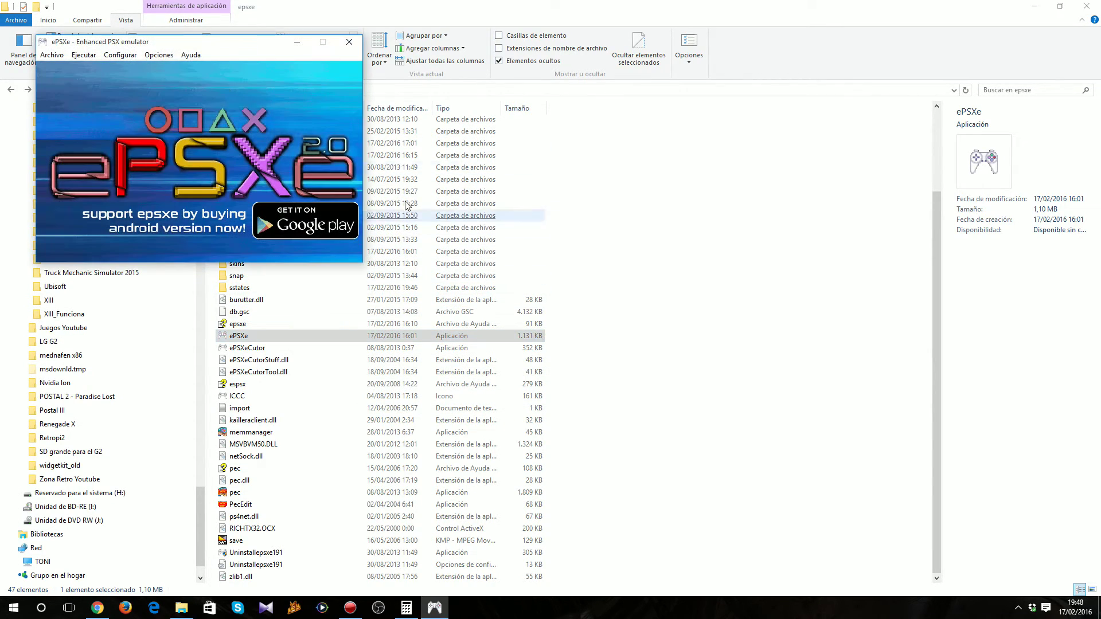
# Step: Turn on "Usar tamaño de ventana en fullscreen (widescreen fix)" in the Pete OGL2 Core video configuration and accept it
pyautogui.click(343, 238)
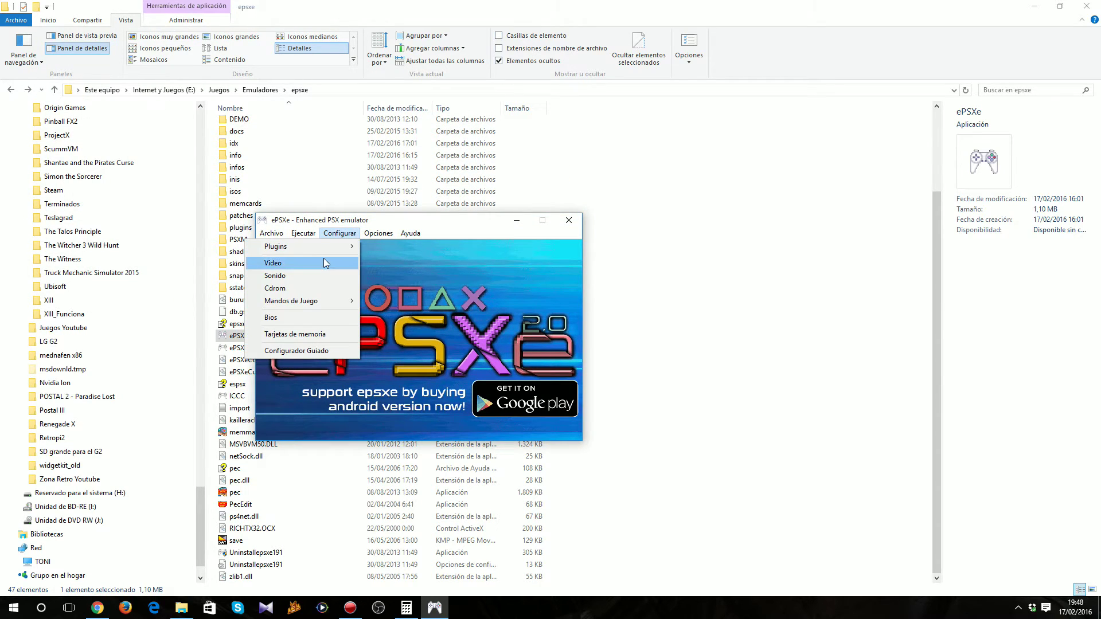
pyautogui.click(344, 261)
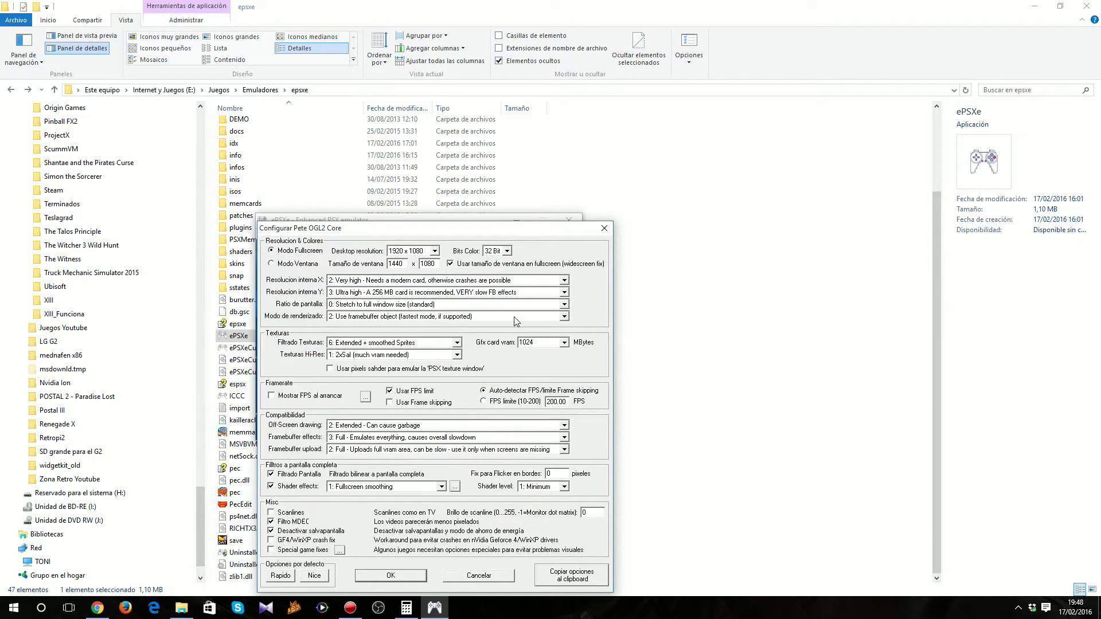
pyautogui.click(391, 576)
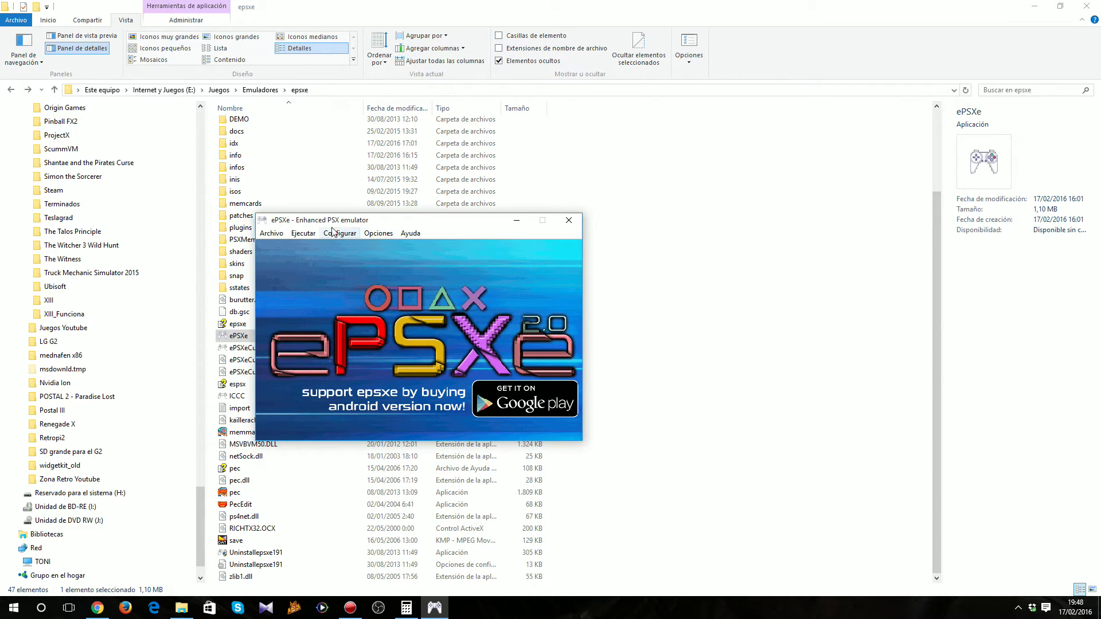
# Step: Try to launch Tomb Raider II from the game list and close the stopped program
pyautogui.click(268, 235)
pyautogui.click(232, 302)
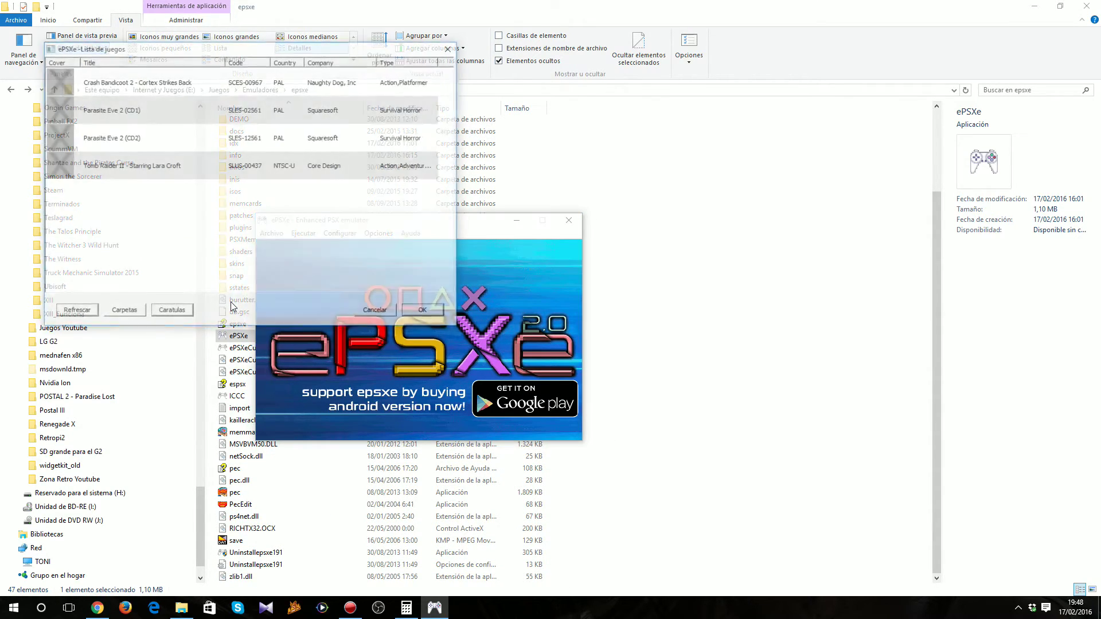
pyautogui.doubleClick(129, 167)
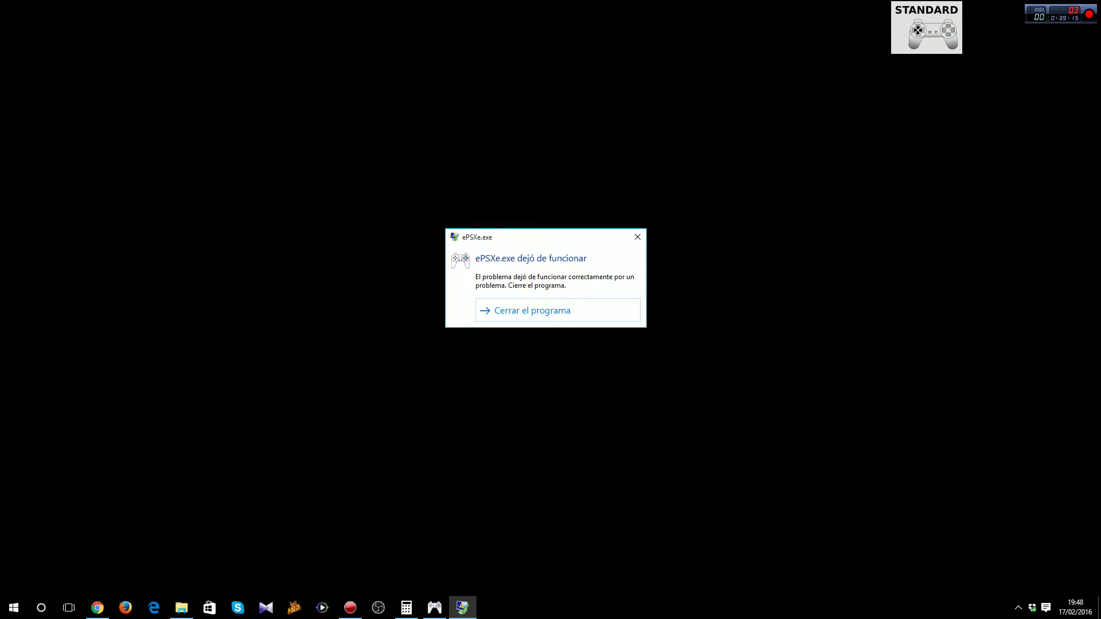
pyautogui.press('Return')
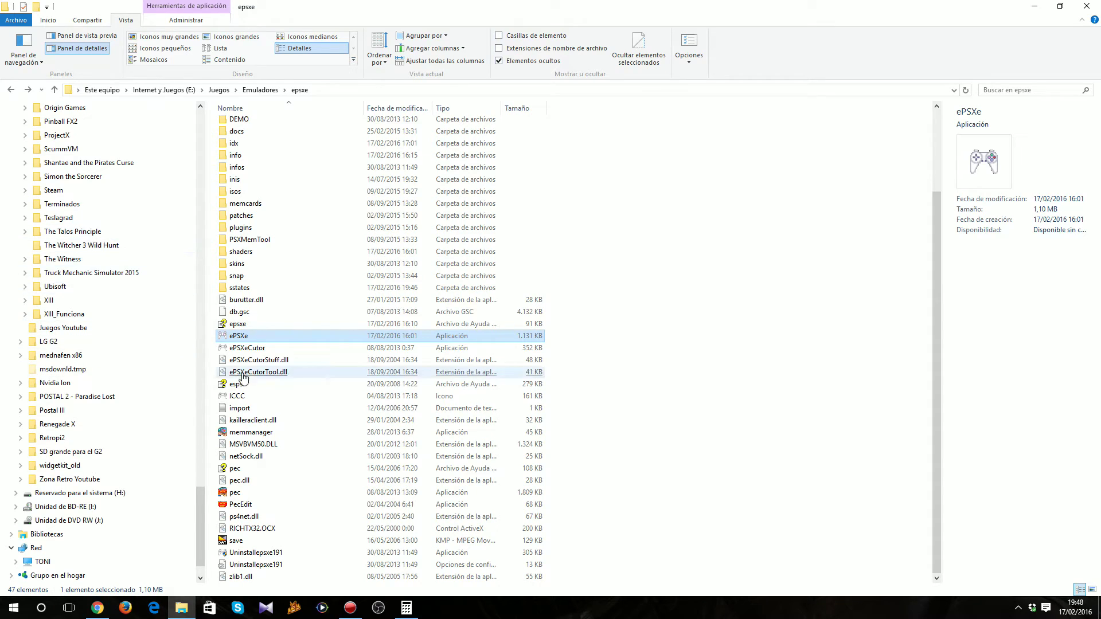
# Step: Start ePSXe again from its folder and launch Tomb Raider II from the game list
pyautogui.doubleClick(244, 341)
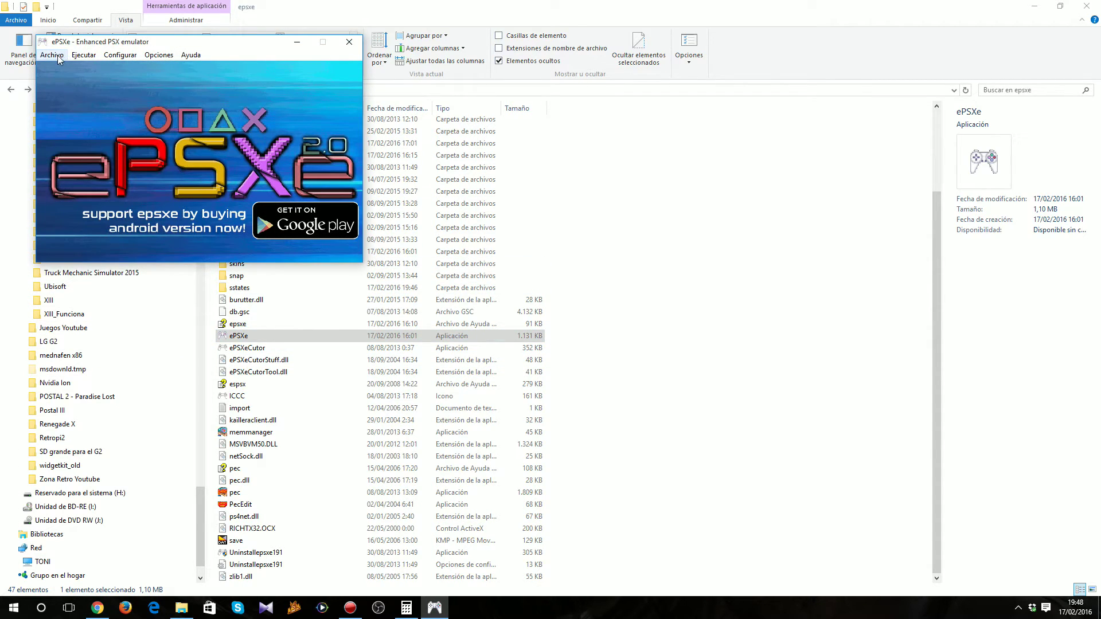
pyautogui.click(51, 55)
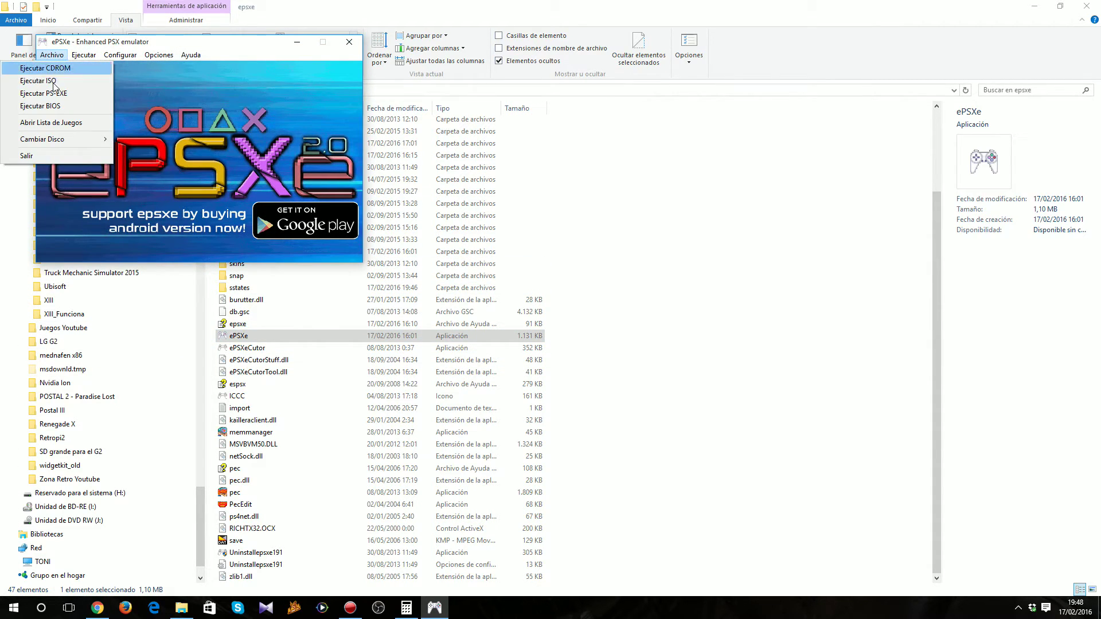
pyautogui.click(62, 122)
pyautogui.click(135, 170)
pyautogui.doubleClick(135, 171)
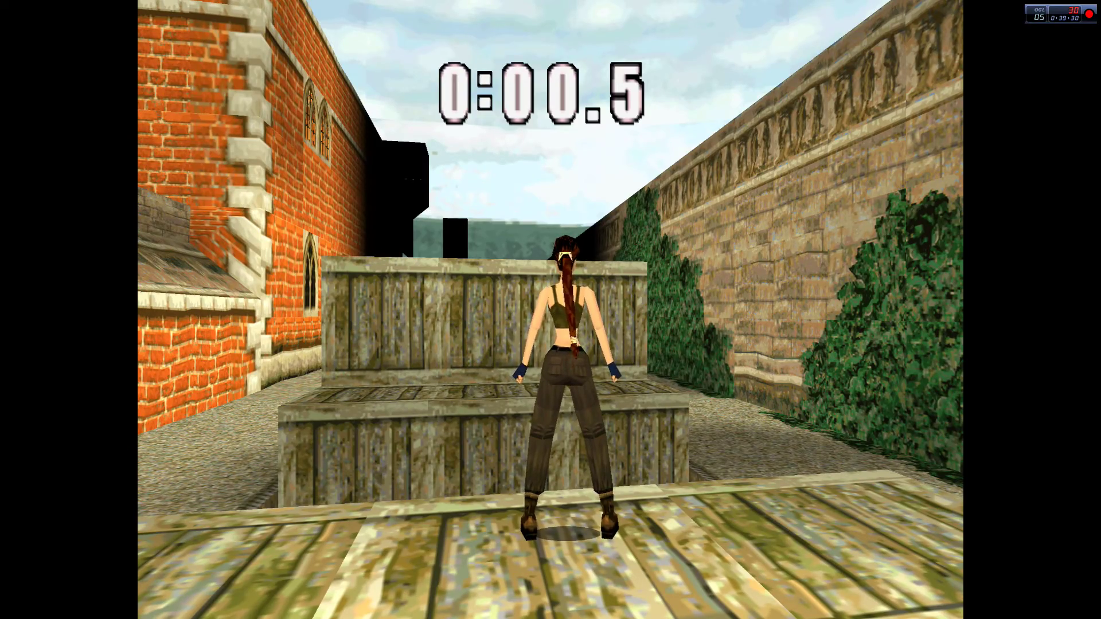
# Step: Move Lara off the wooden block onto the sandy ground between the blocks
pyautogui.press('Up')
pyautogui.press('Left')
pyautogui.press('alt')
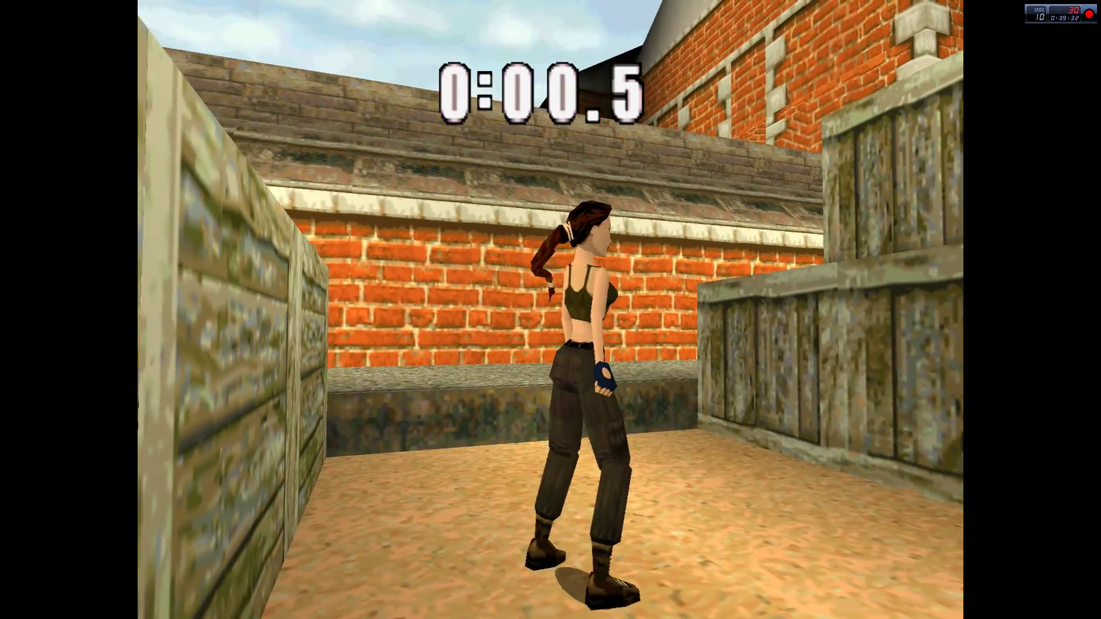
# Step: Run Lara to the stacked wooden blocks and climb both levels up to the dark-topped platform
pyautogui.press('Right')
pyautogui.press('Up')
pyautogui.press('alt')
pyautogui.press('ctrl')
pyautogui.press('Up')
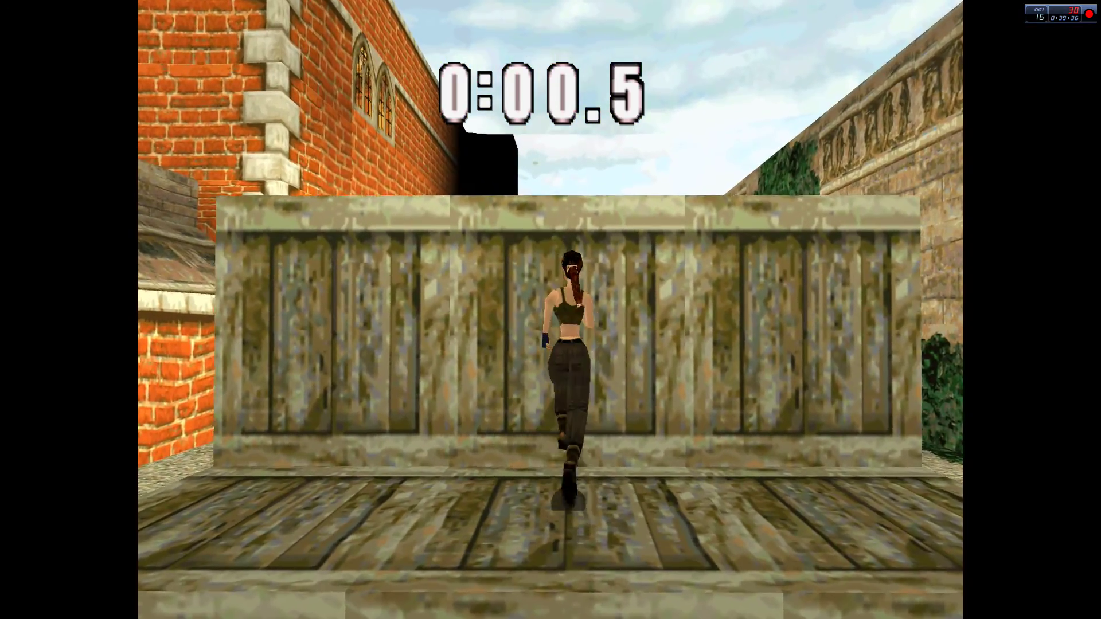
pyautogui.press('alt')
pyautogui.press('ctrl')
pyautogui.press('Up')
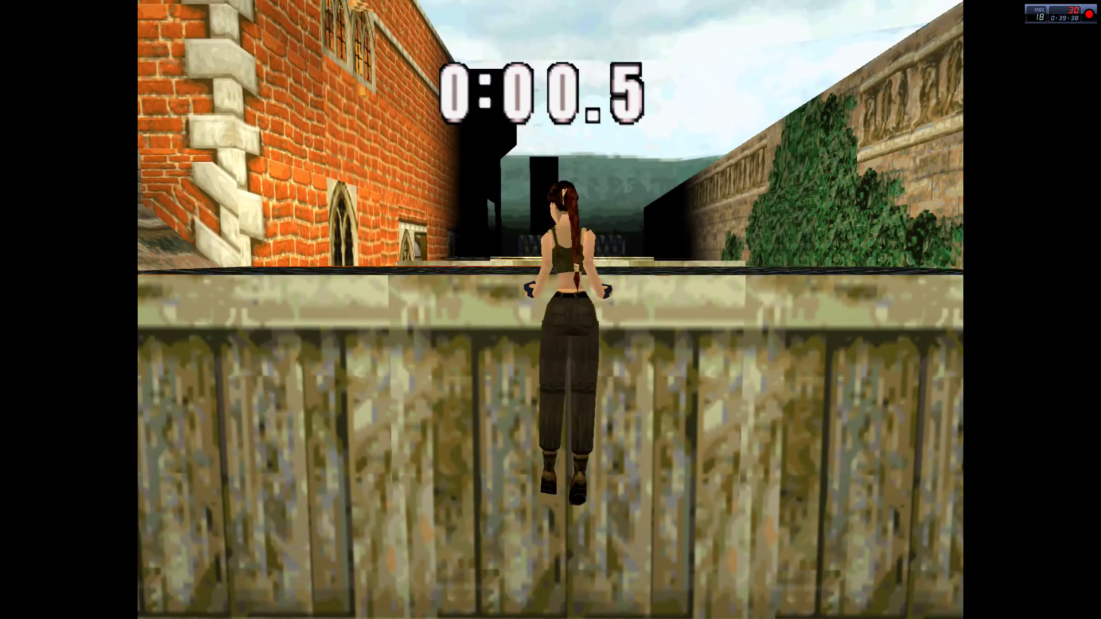
pyautogui.hotkey('shift', 'Up')
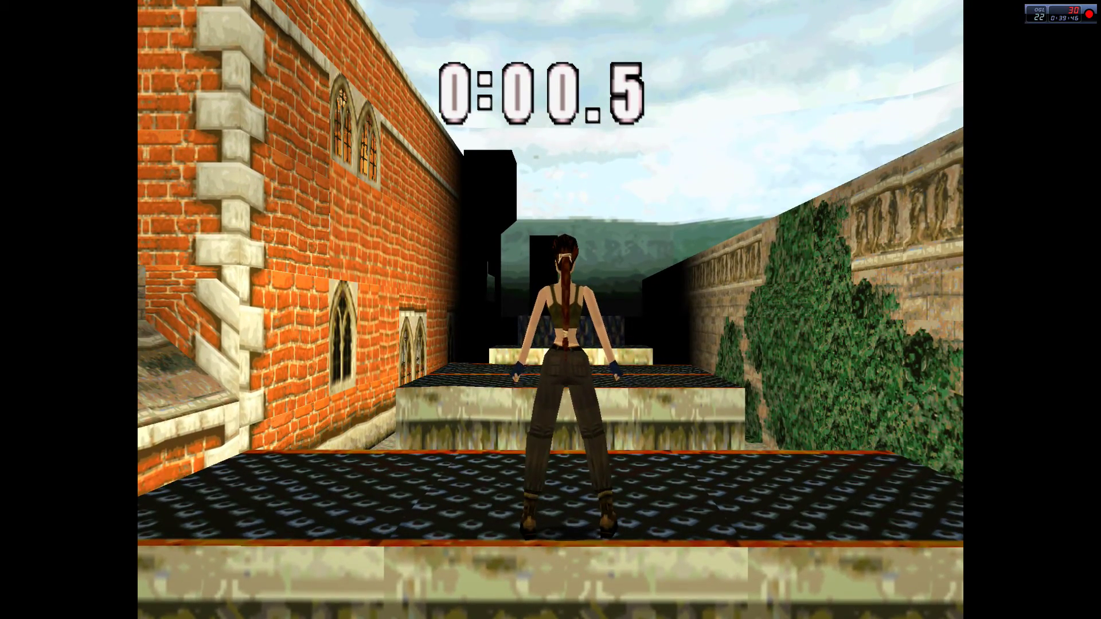
# Step: Turn Lara away from the dark-topped platforms and move her onto the lower wooden ledge facing the brick building
pyautogui.press('Left')
pyautogui.press('Up')
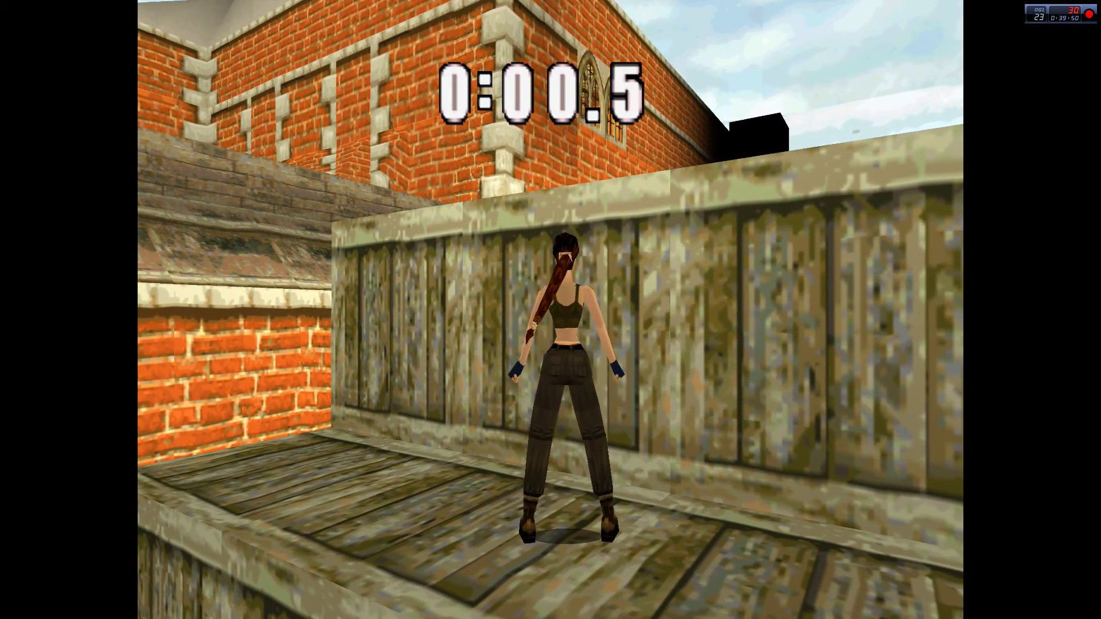
# Step: Leave Tomb Raider II and clear the desktop by closing the emulator and minimizing its folder window
pyautogui.press('Escape')
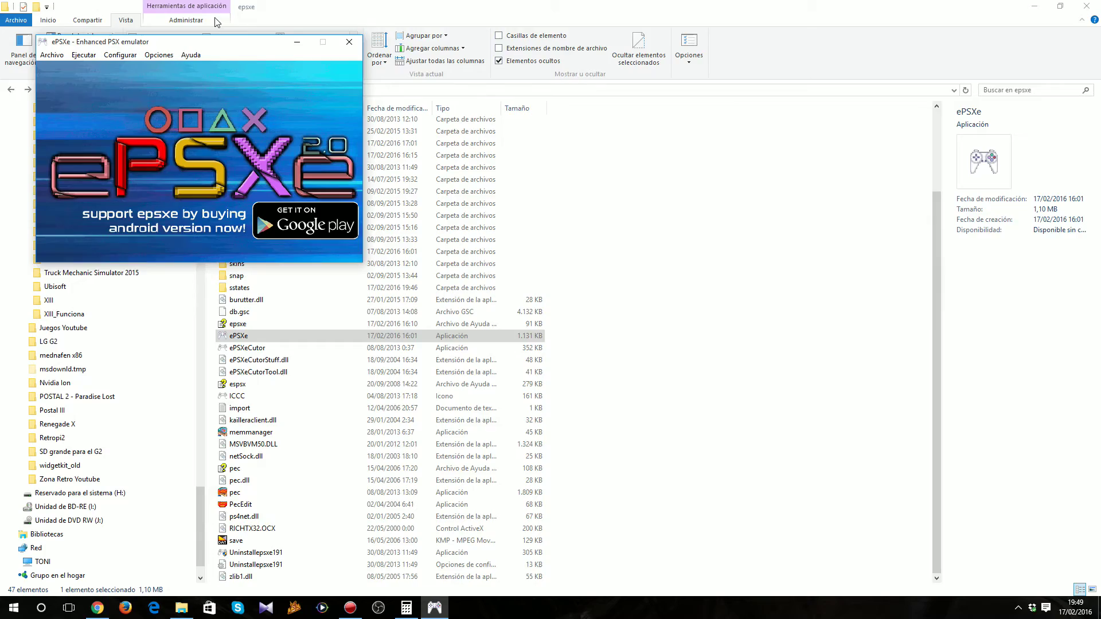
pyautogui.click(350, 38)
pyautogui.click(1039, 6)
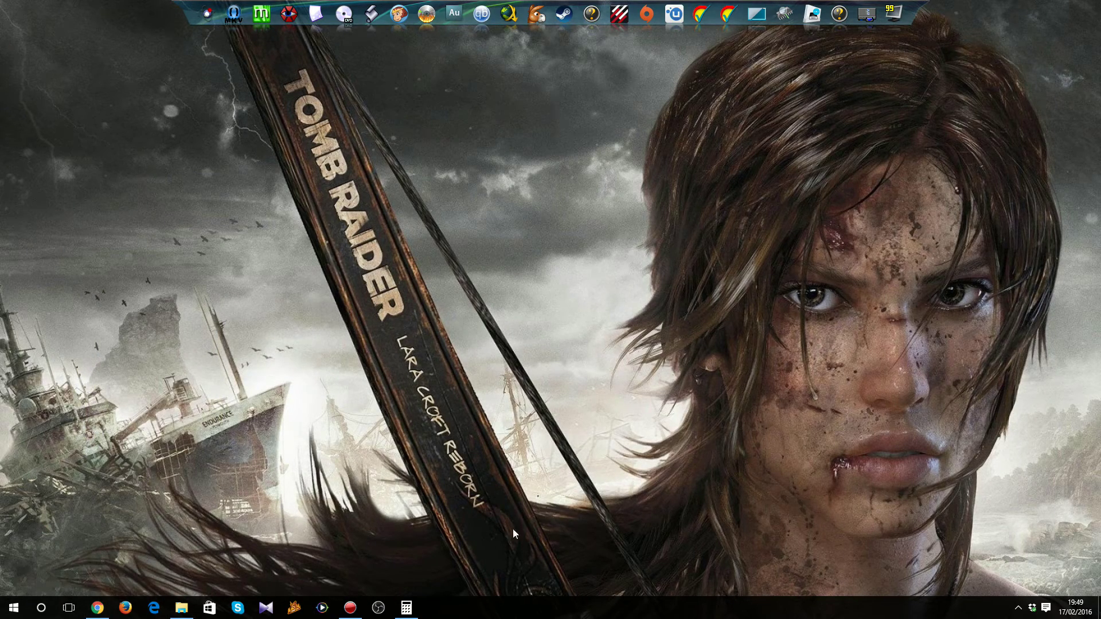
# Step: Start ePSXe again from its folder and place its window near the middle of the desktop
pyautogui.click(181, 608)
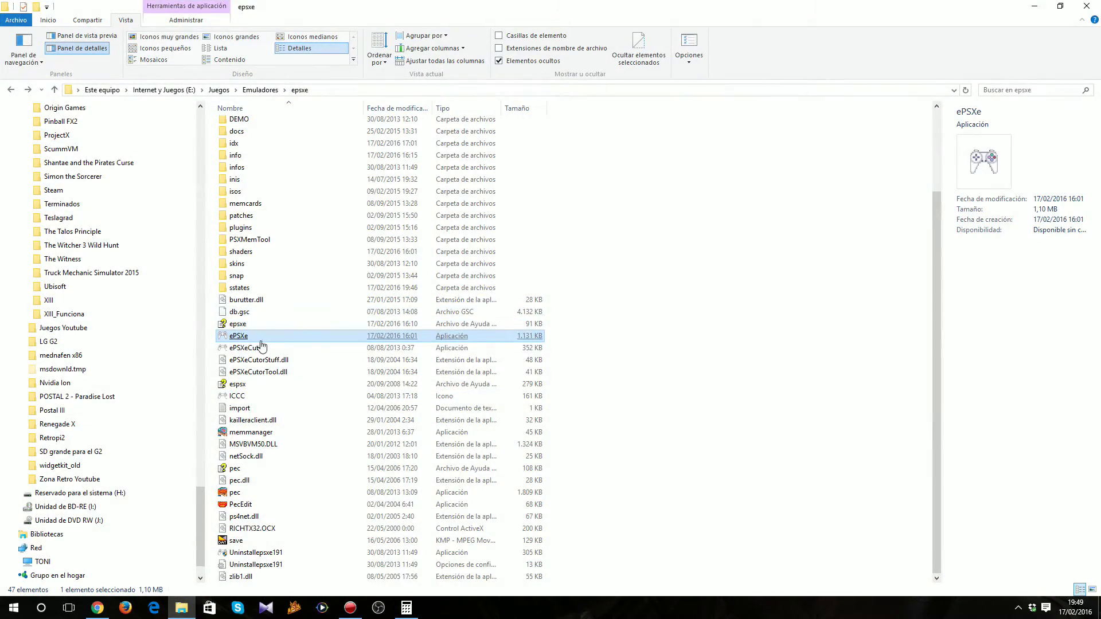
pyautogui.doubleClick(238, 336)
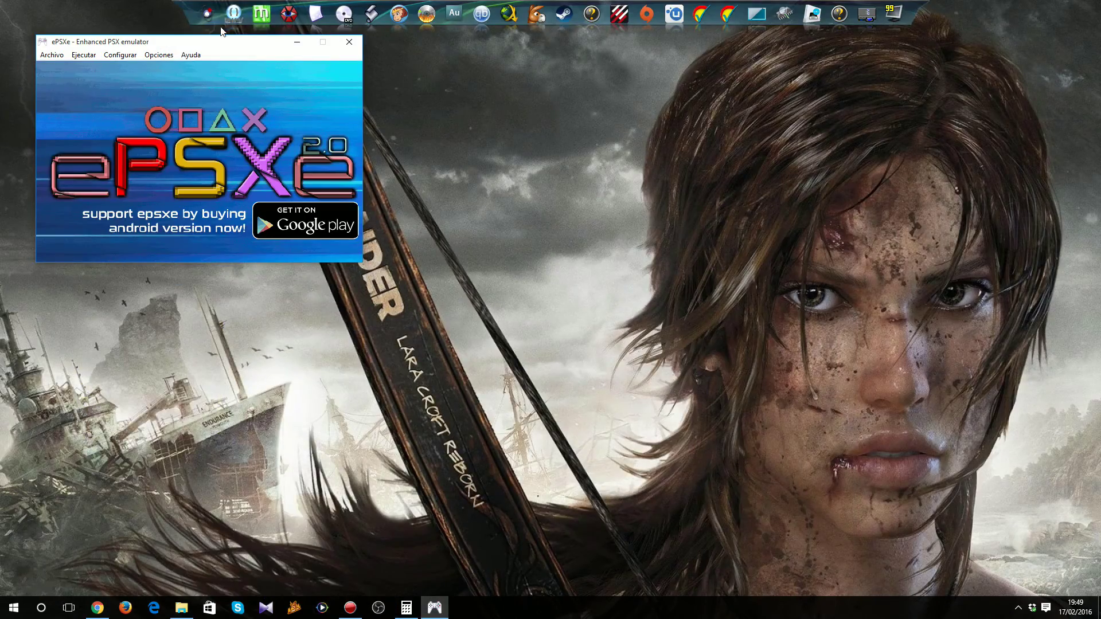
pyautogui.moveTo(221, 42); pyautogui.dragTo(533, 169)
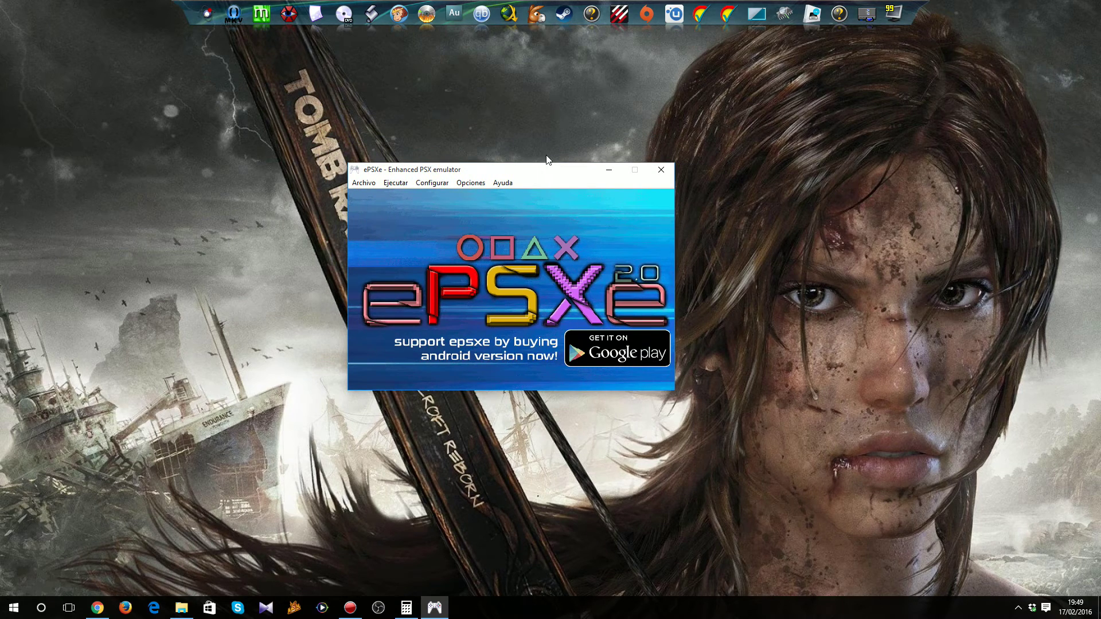